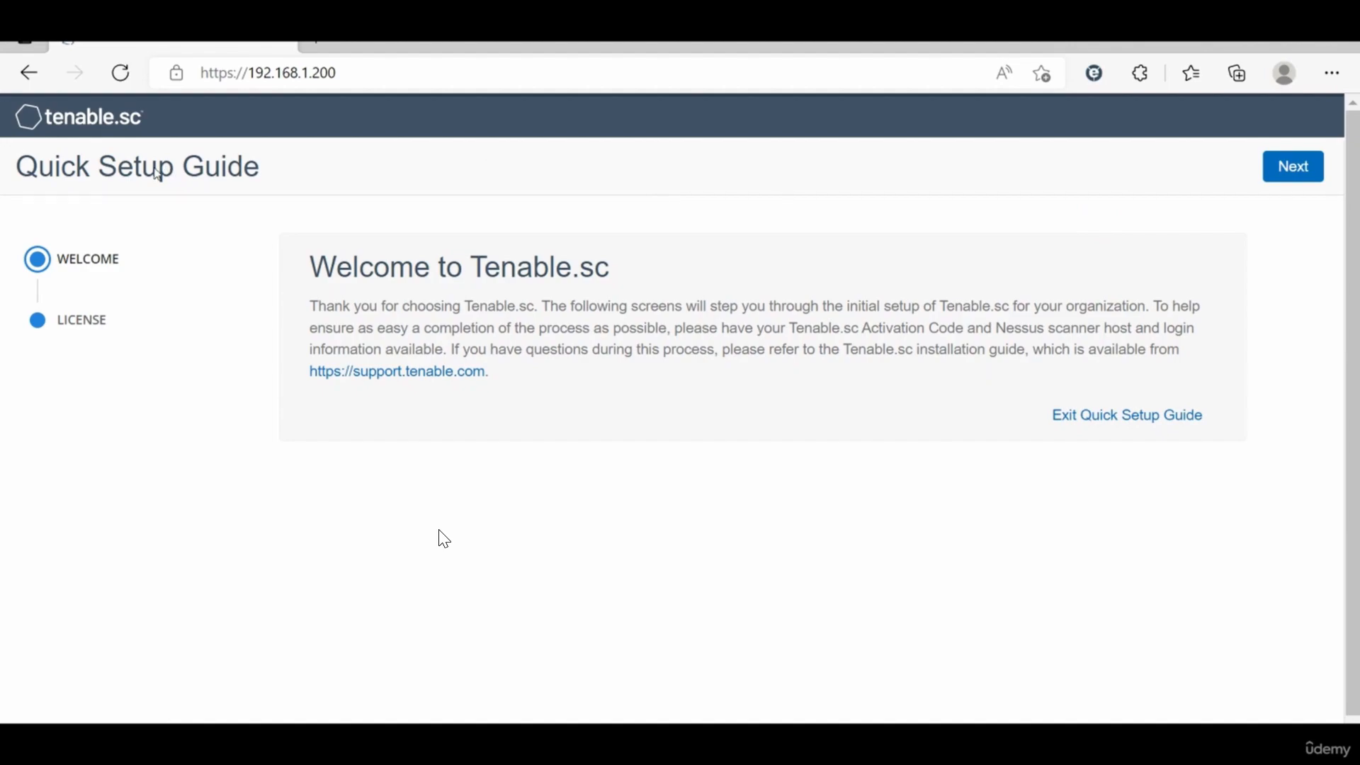
Step: Proceed to the license page and open the license file upload and the Nessus Scanner activation code entry
{"action": "left_click", "coordinate": [1282, 170]}
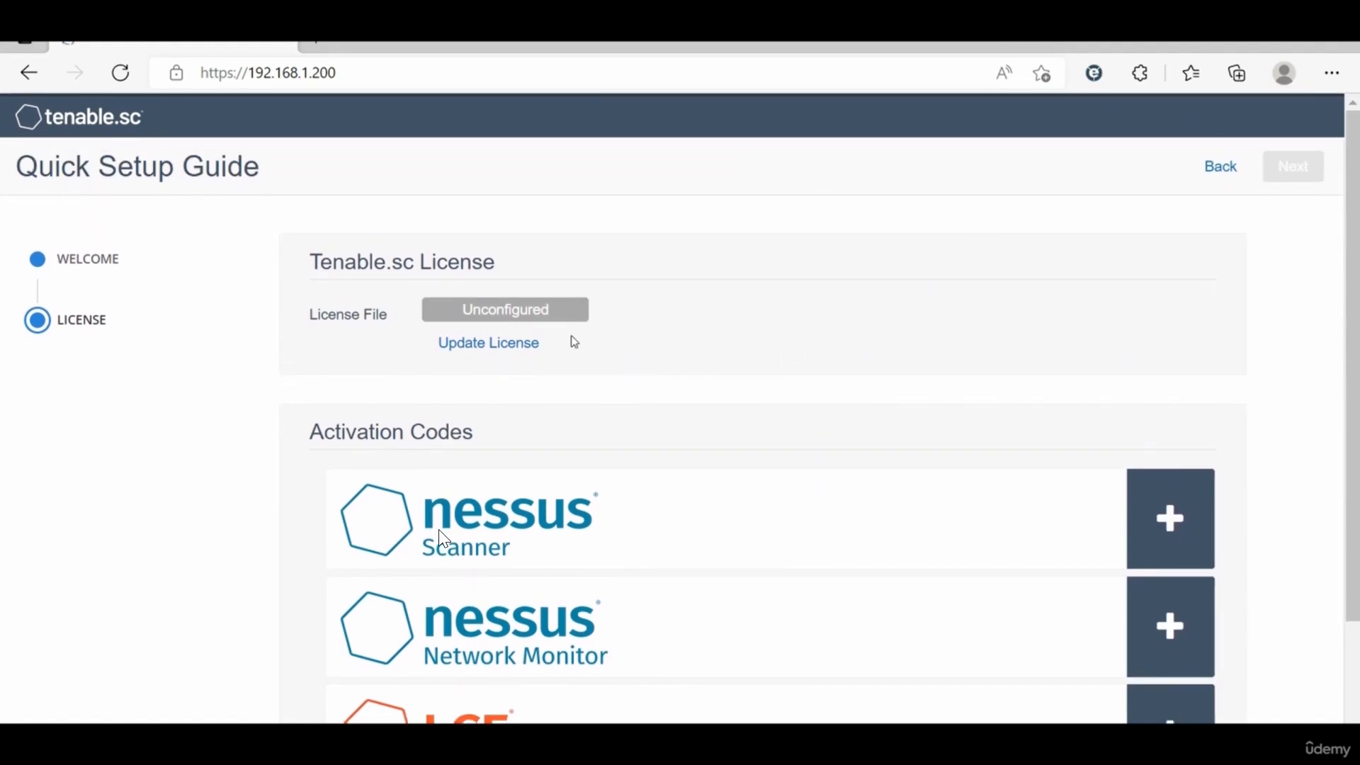
{"action": "left_click", "coordinate": [488, 343]}
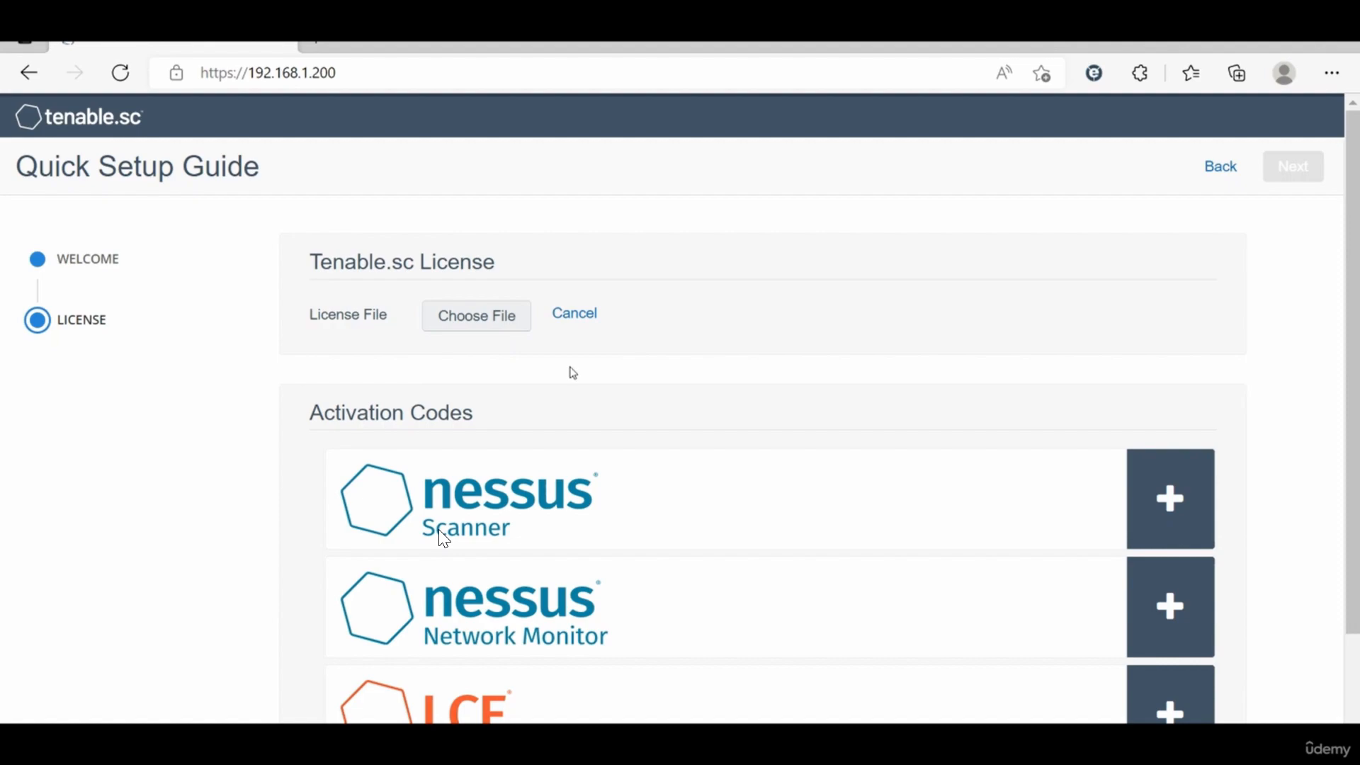
{"action": "left_click", "coordinate": [1172, 501]}
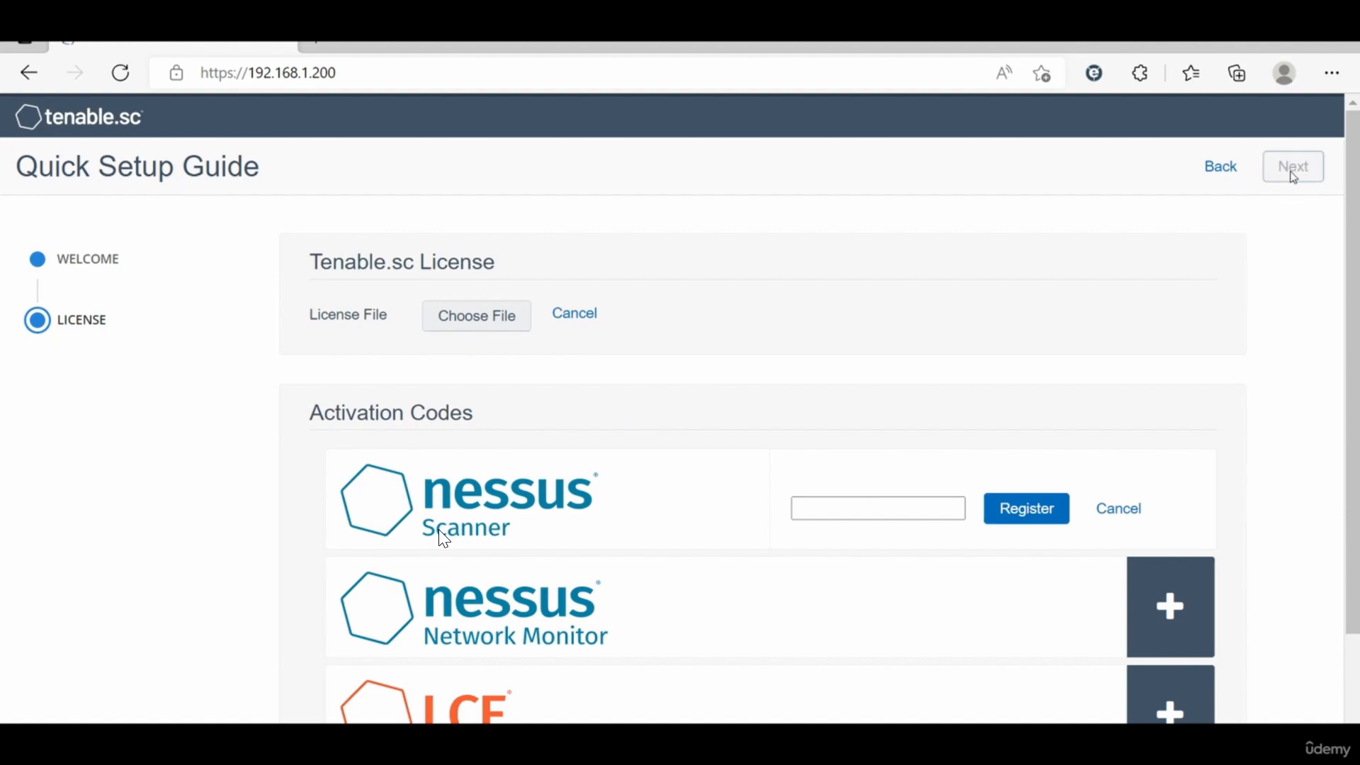
{"action": "scroll", "coordinate": [611, 557], "scroll_direction": "down", "scroll_amount": 1}
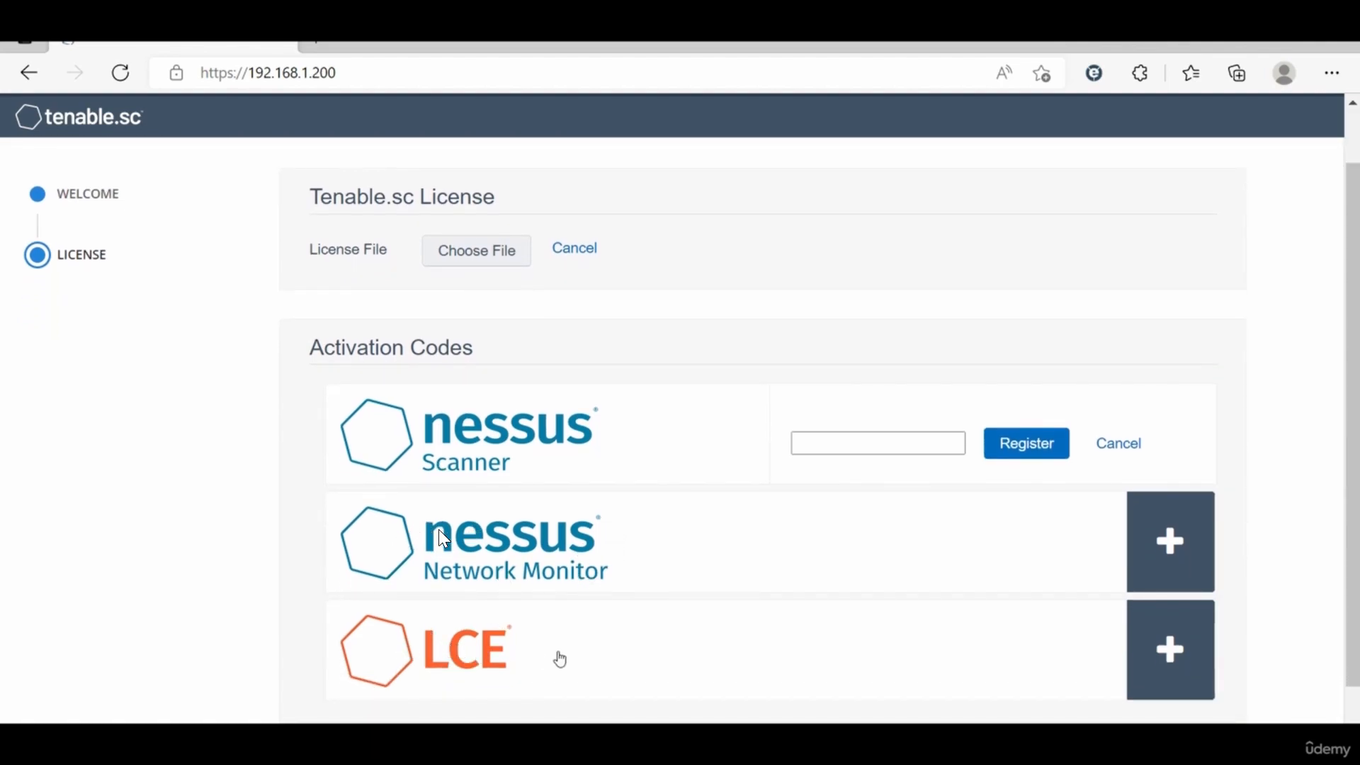
{"action": "left_click", "coordinate": [1195, 579]}
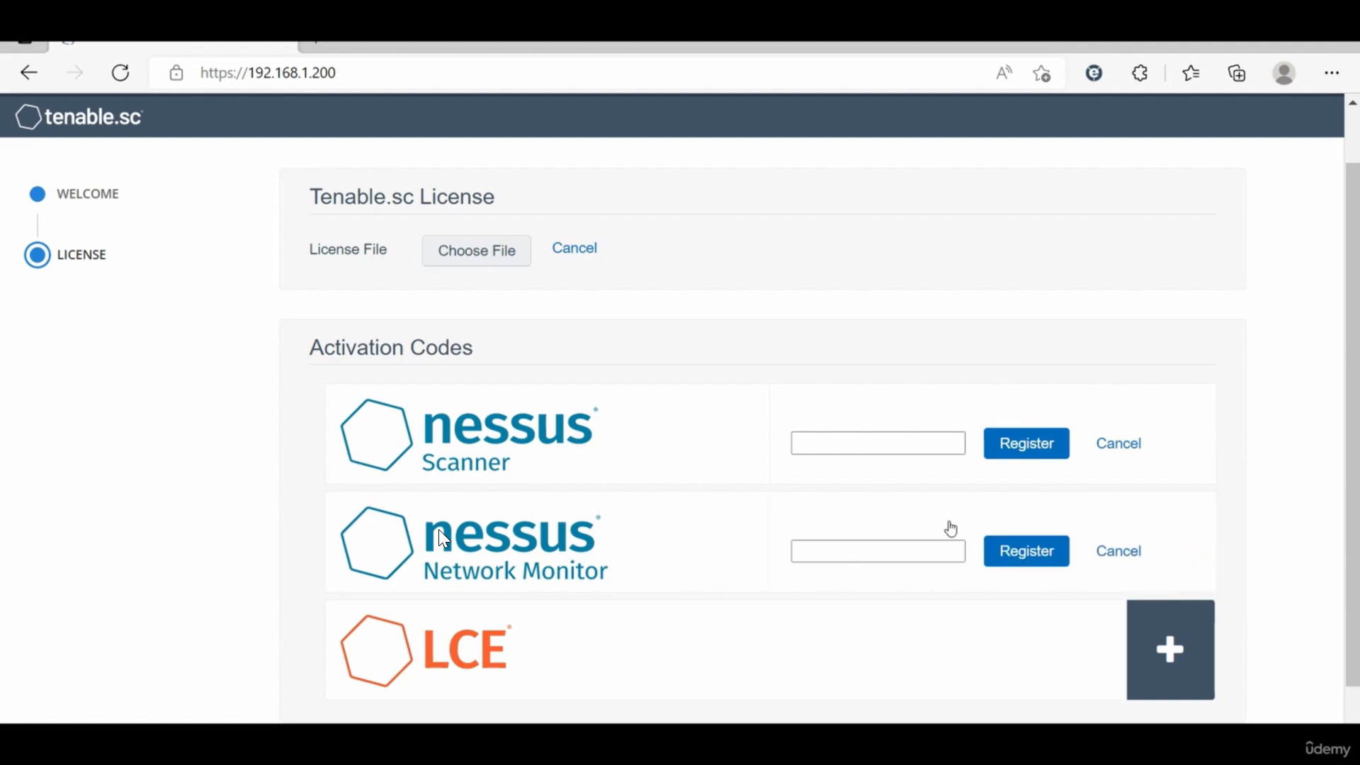
{"action": "left_click", "coordinate": [1168, 640]}
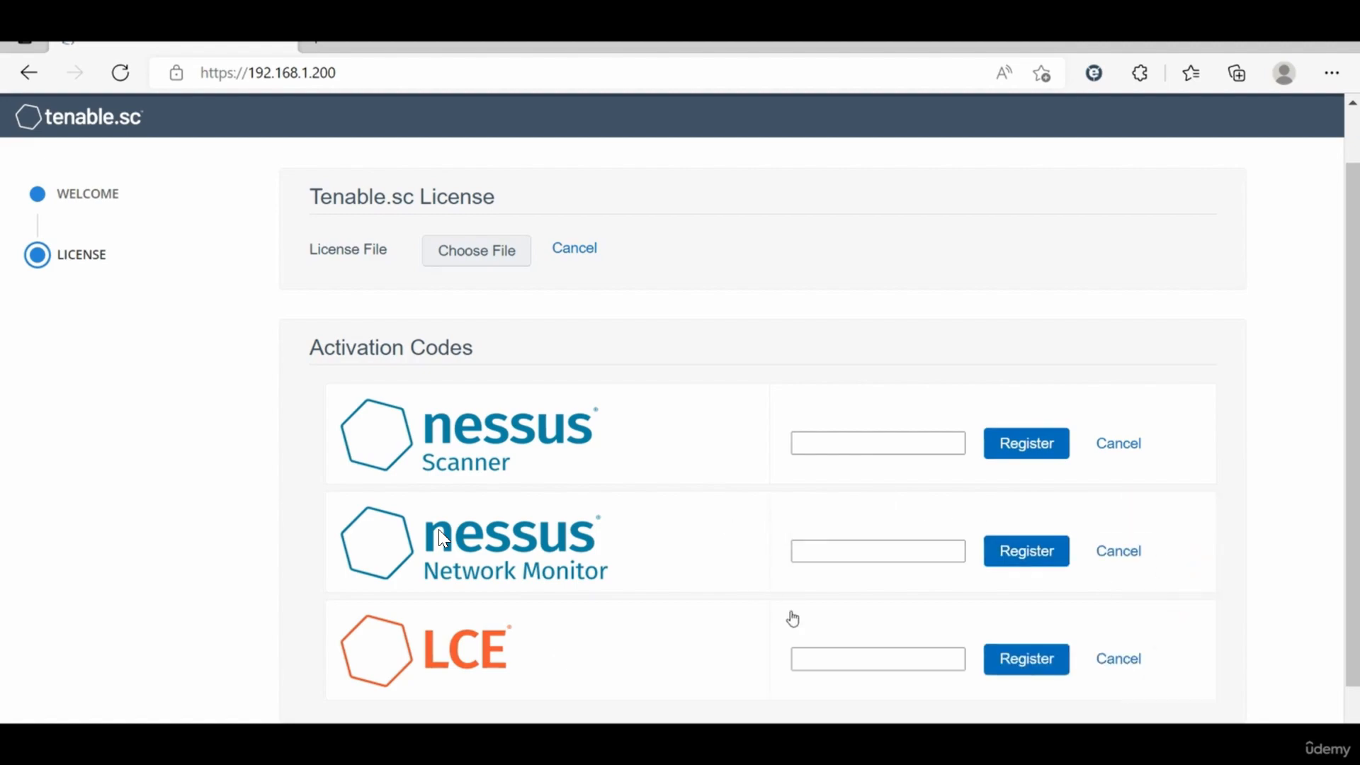
{"action": "left_click", "coordinate": [1108, 549]}
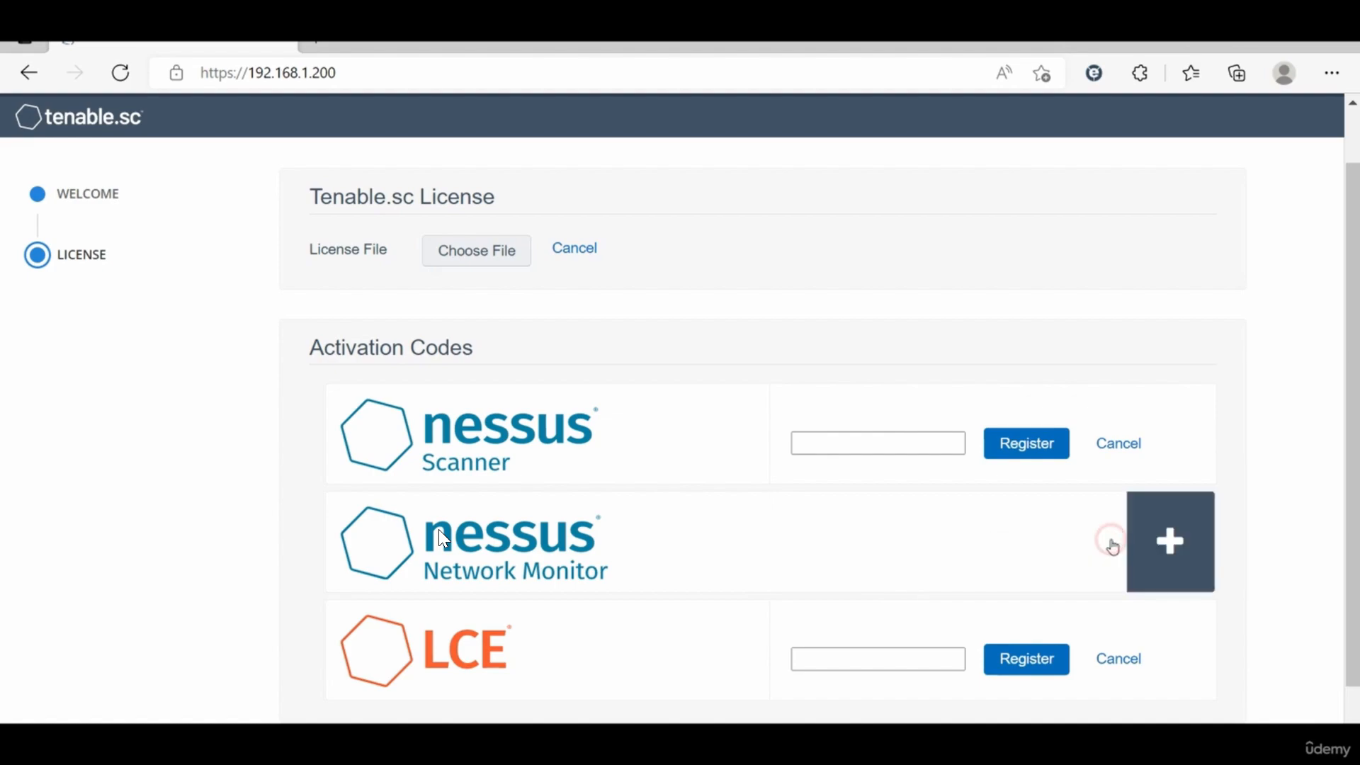
{"action": "left_click", "coordinate": [1121, 651]}
{"action": "scroll", "coordinate": [1077, 540], "scroll_direction": "up", "scroll_amount": 2}
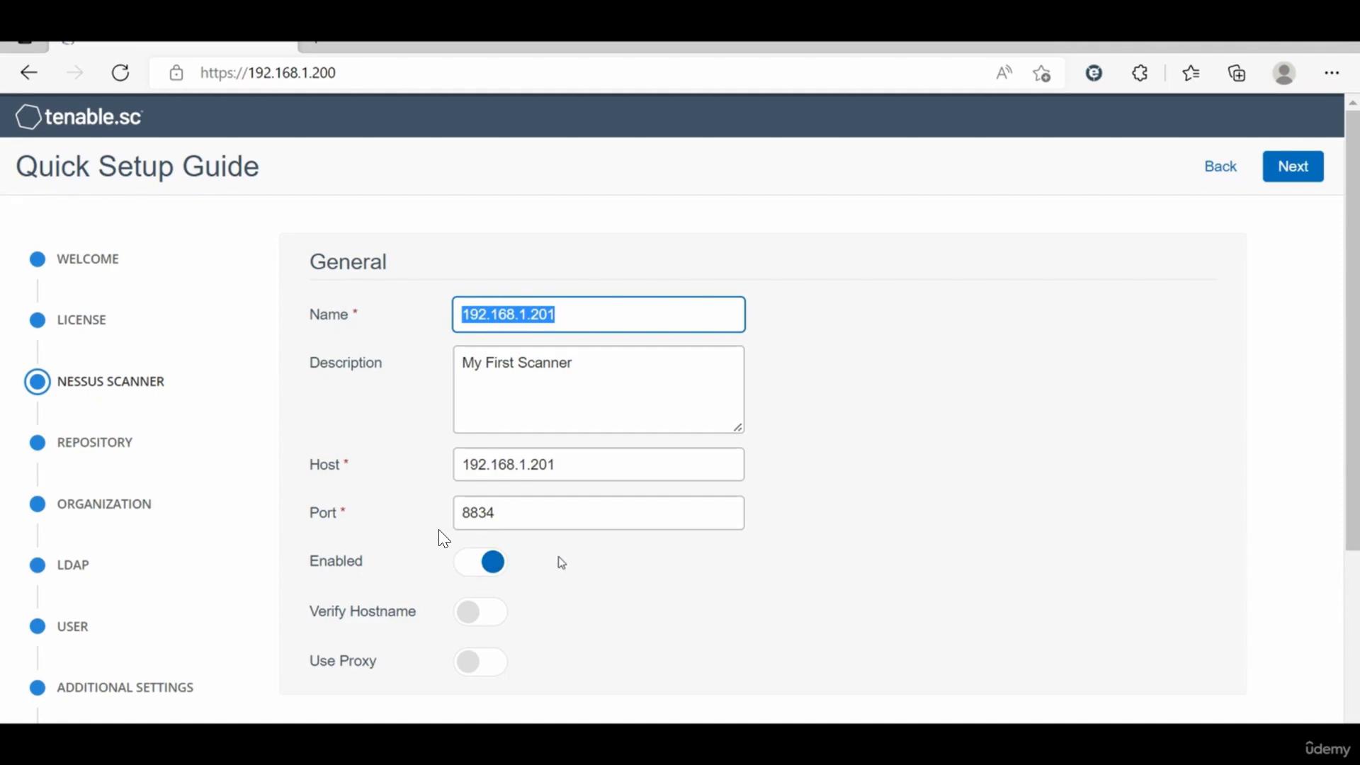
Step: Review the Nessus scanner connection and authentication settings, keeping Password authentication, and continue to the repository step
{"action": "scroll", "coordinate": [561, 584], "scroll_direction": "down", "scroll_amount": 2}
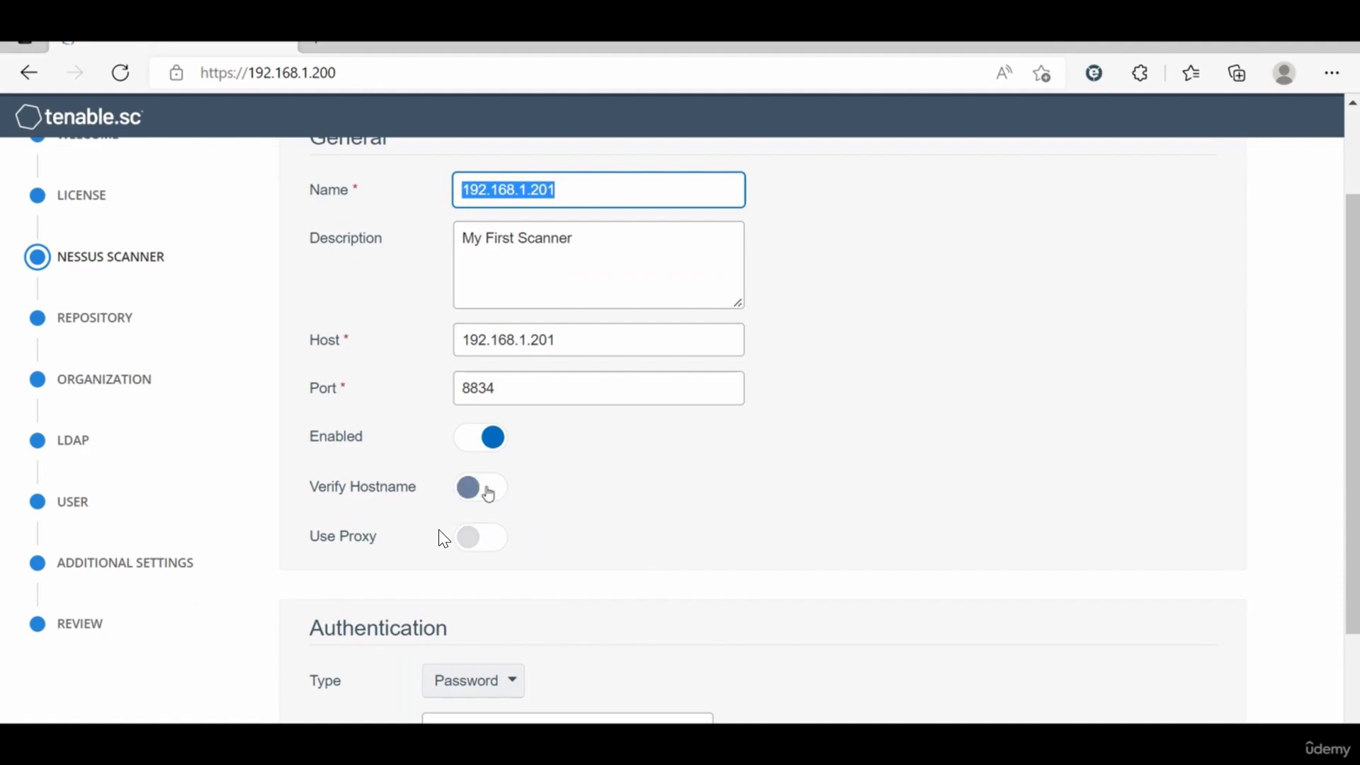
{"action": "scroll", "coordinate": [443, 539], "scroll_direction": "down", "scroll_amount": 2}
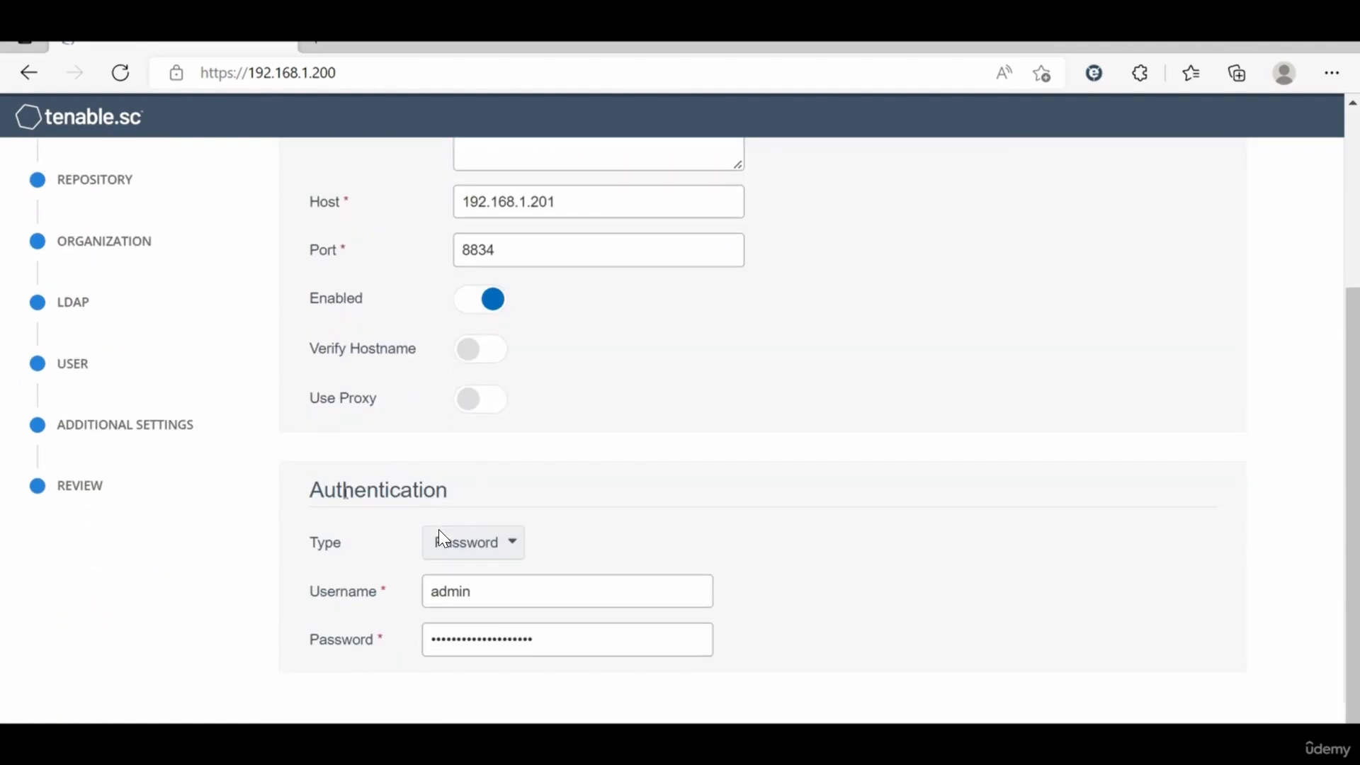
{"action": "left_click", "coordinate": [481, 540]}
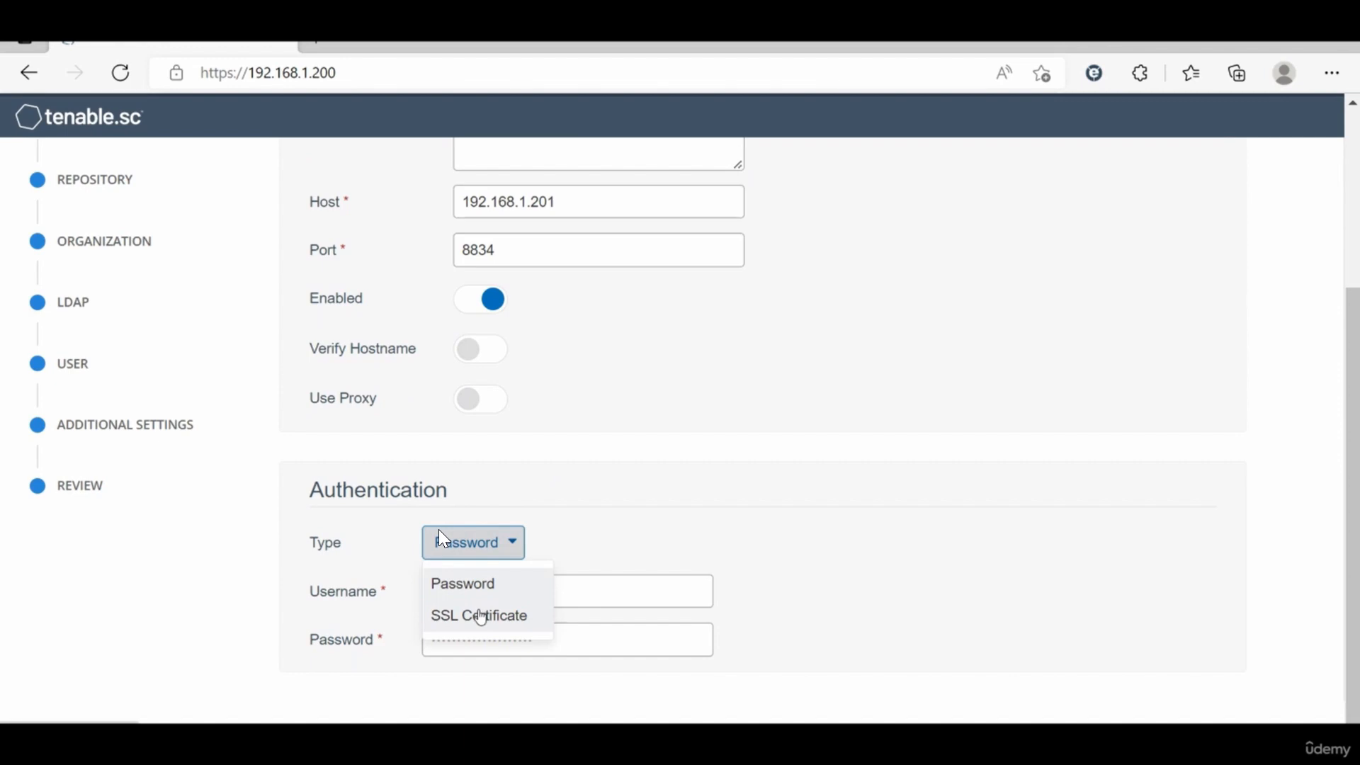
{"action": "left_click", "coordinate": [556, 512]}
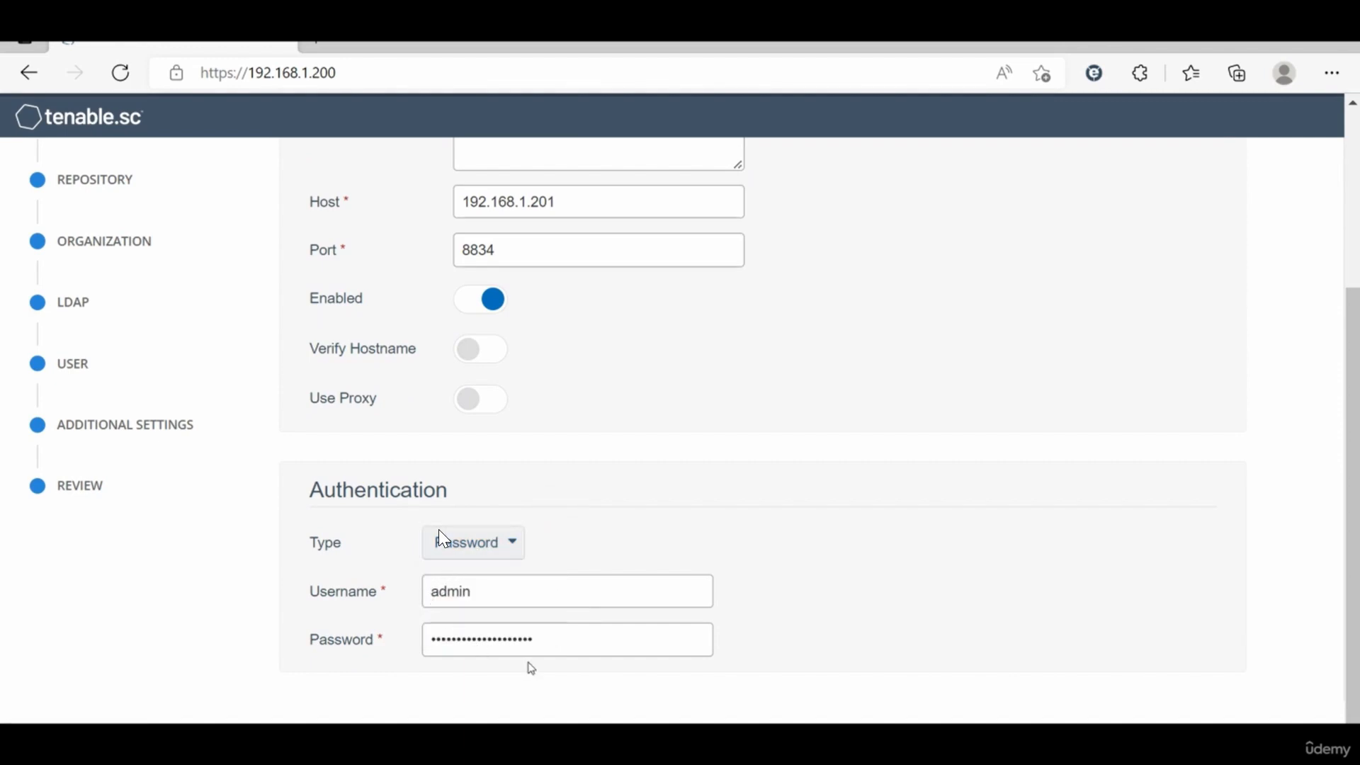
{"action": "scroll", "coordinate": [645, 509], "scroll_direction": "up", "scroll_amount": 4}
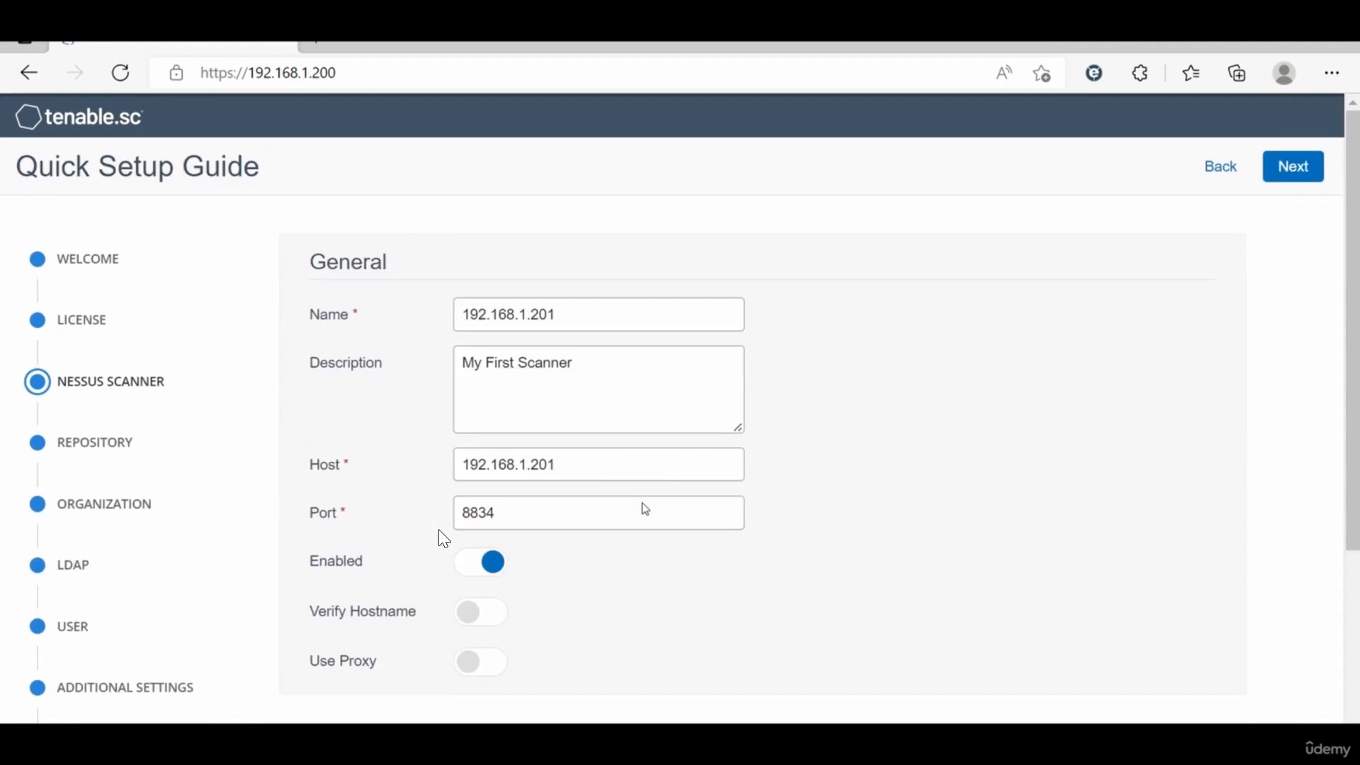
{"action": "left_click", "coordinate": [1283, 179]}
Step: Inspect the repository data type options, IPv4 and IPv6
{"action": "scroll", "coordinate": [574, 314], "scroll_direction": "down", "scroll_amount": 1}
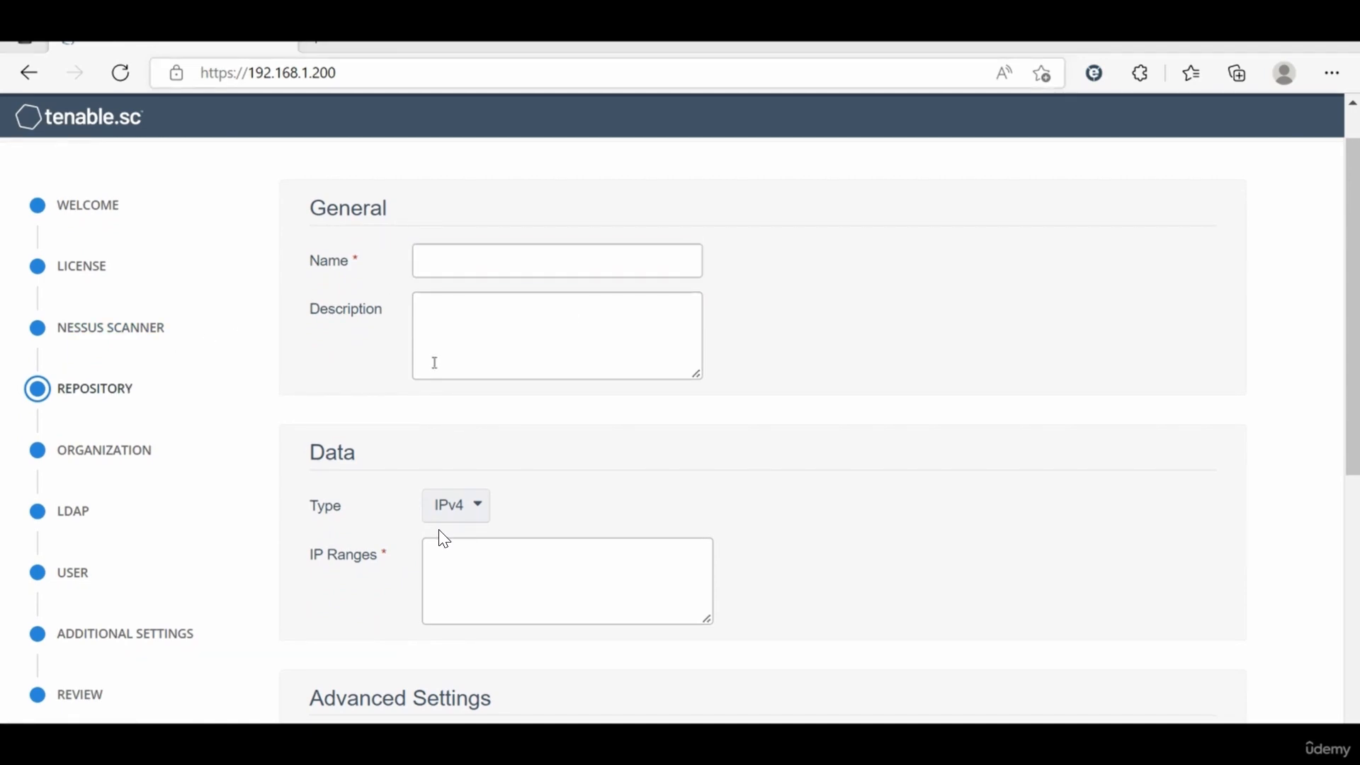
{"action": "left_click", "coordinate": [370, 409]}
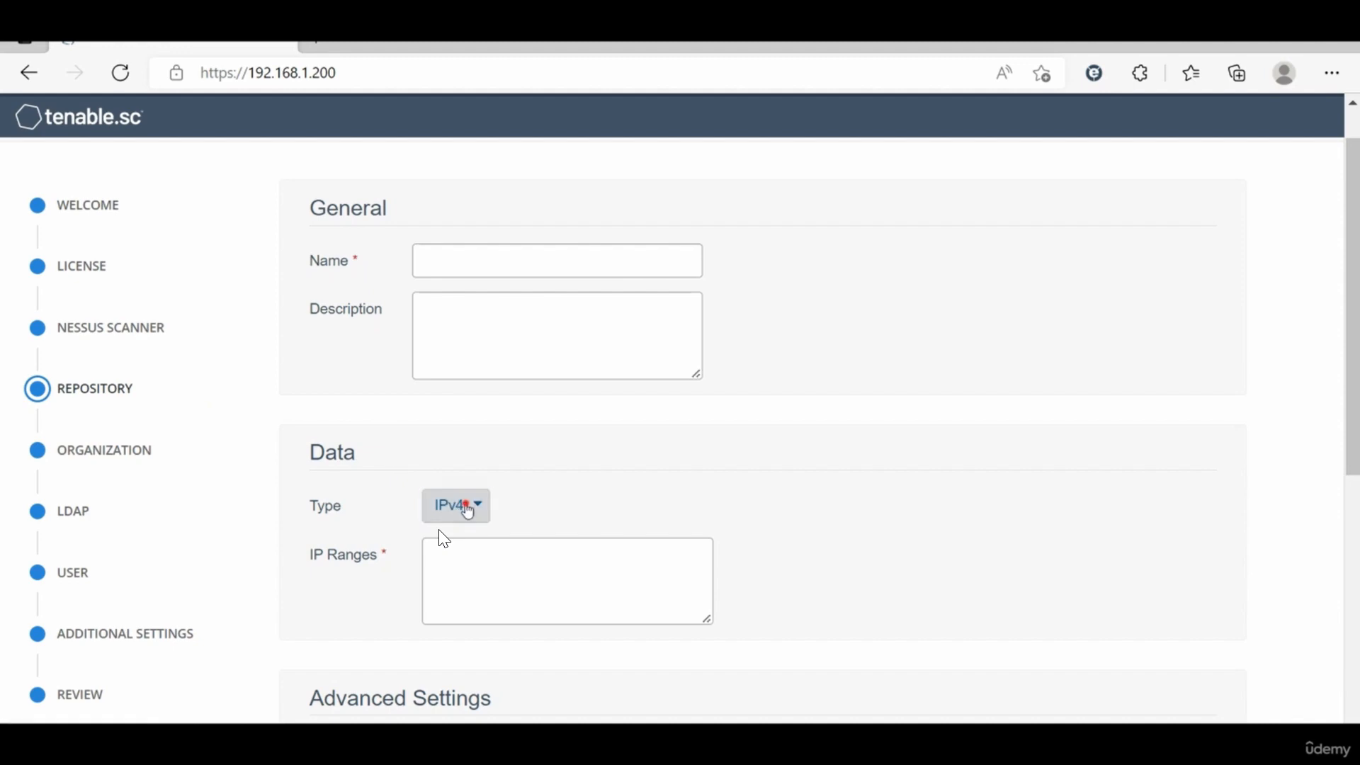
{"action": "left_click", "coordinate": [467, 509]}
{"action": "left_click", "coordinate": [442, 546]}
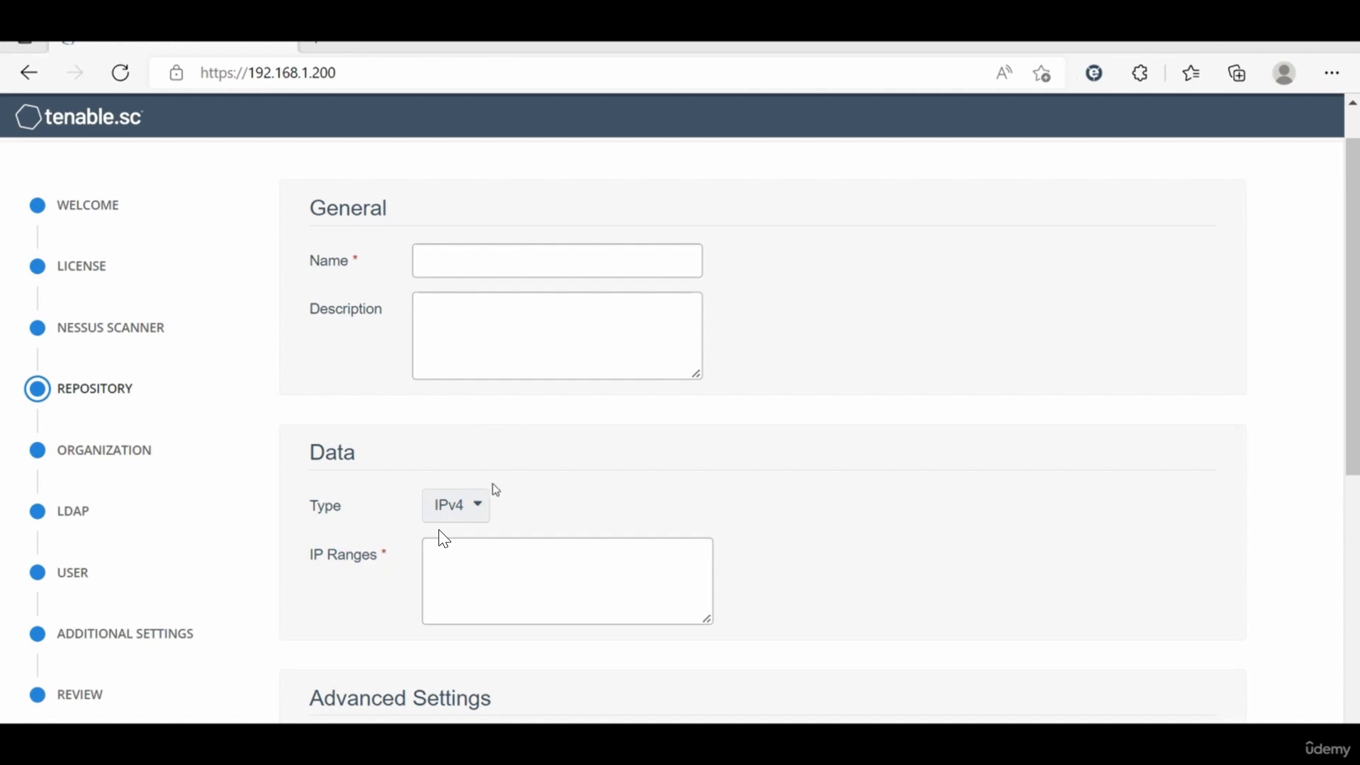
{"action": "left_click", "coordinate": [462, 510]}
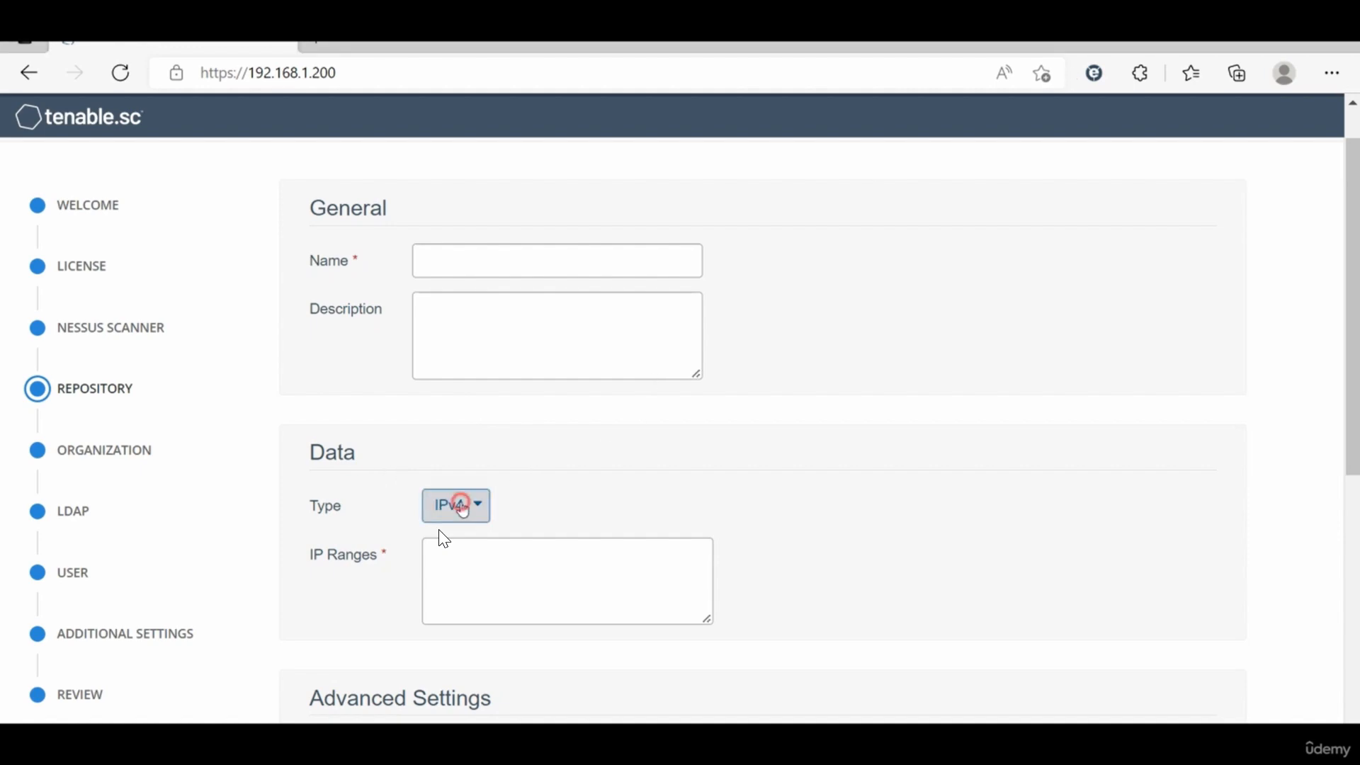
{"action": "left_click", "coordinate": [540, 435]}
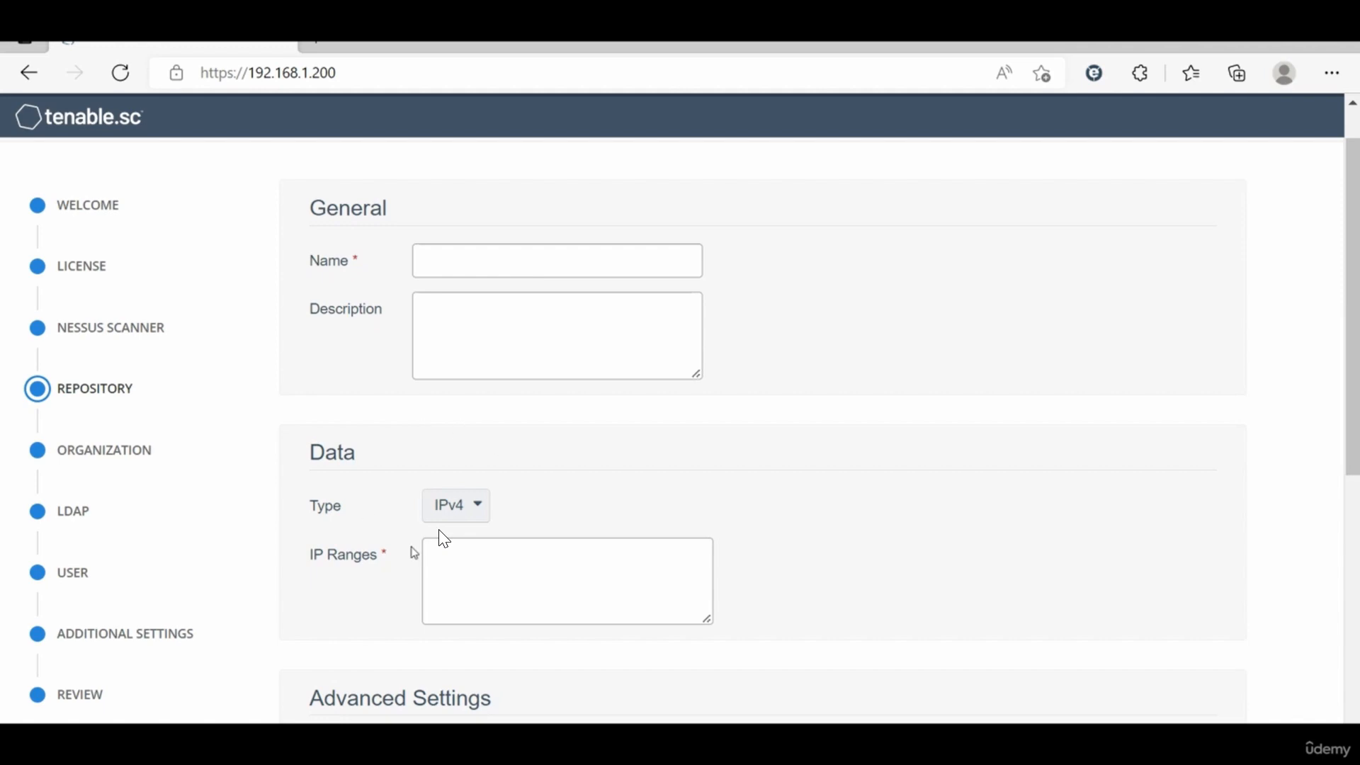
{"action": "left_click", "coordinate": [485, 512]}
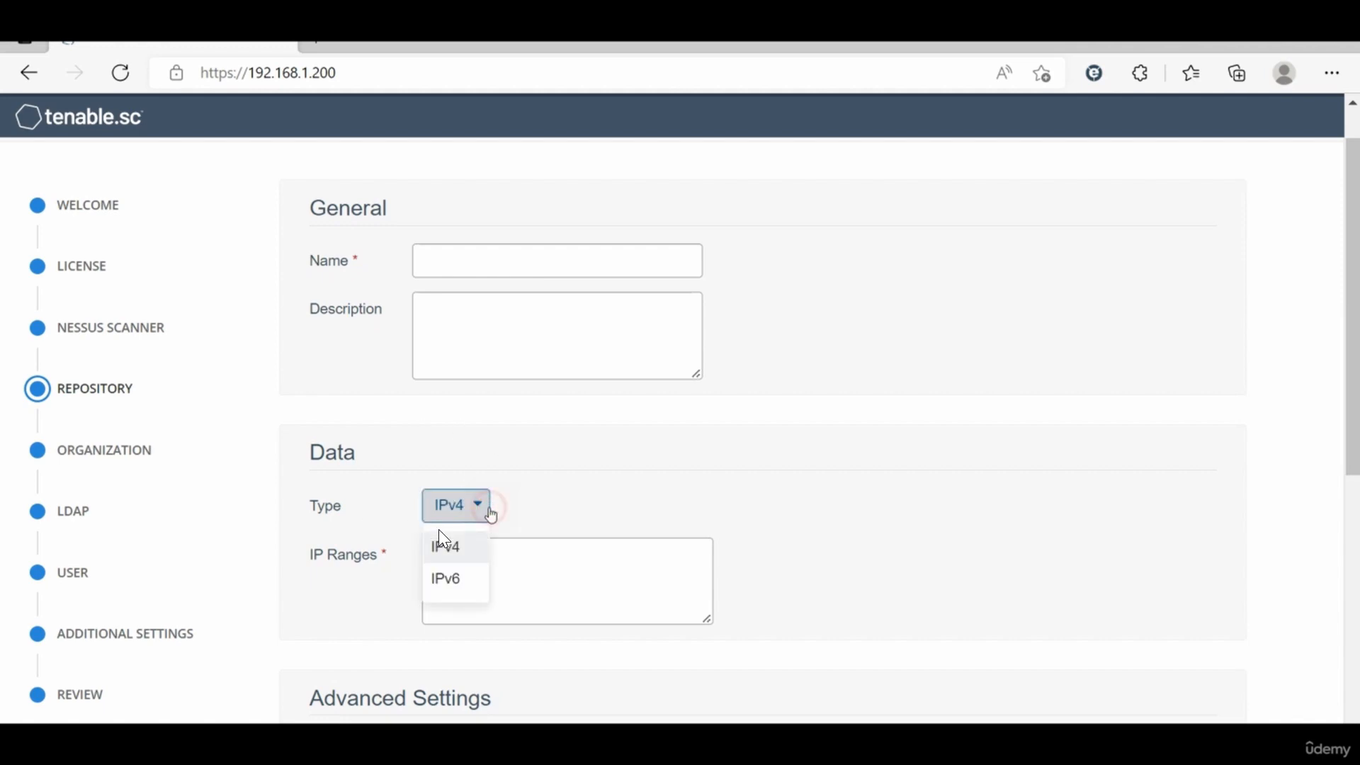
{"action": "left_click", "coordinate": [547, 419]}
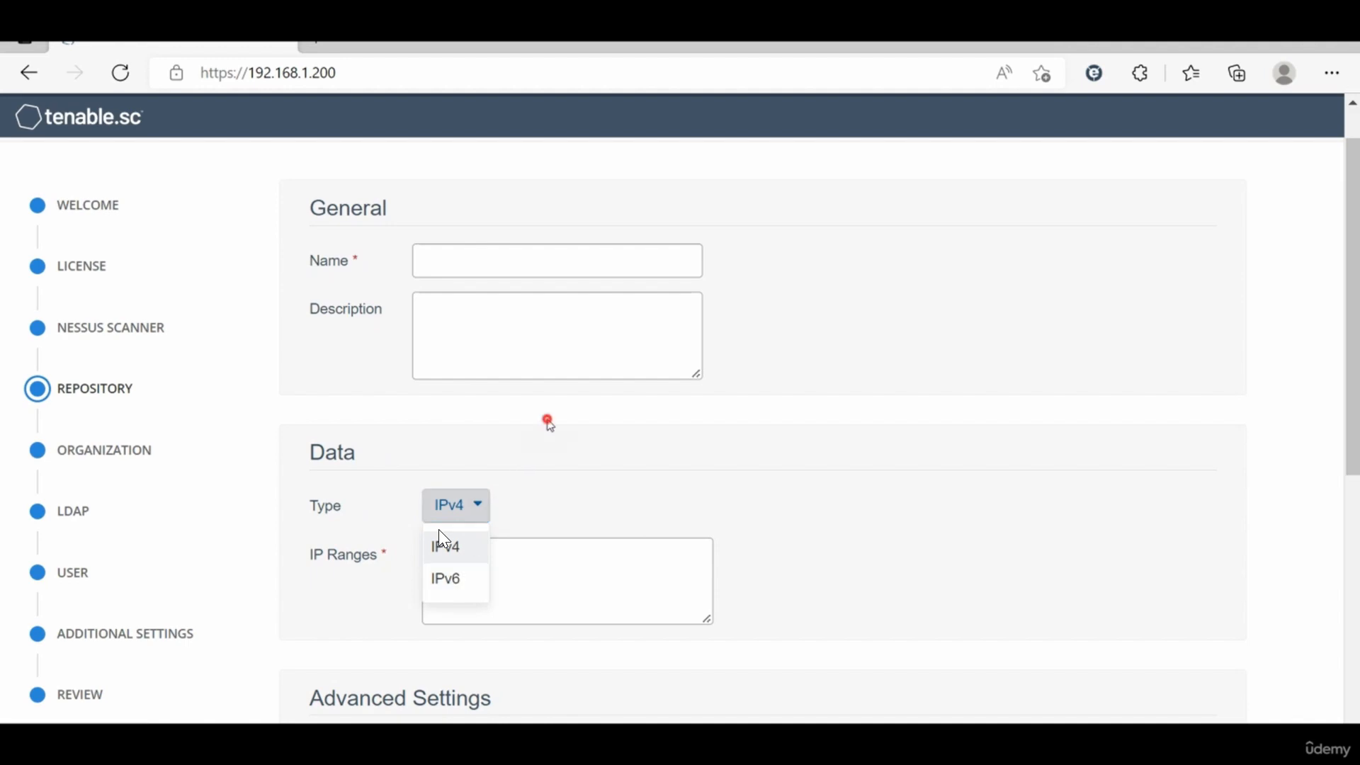
{"action": "left_click", "coordinate": [435, 271]}
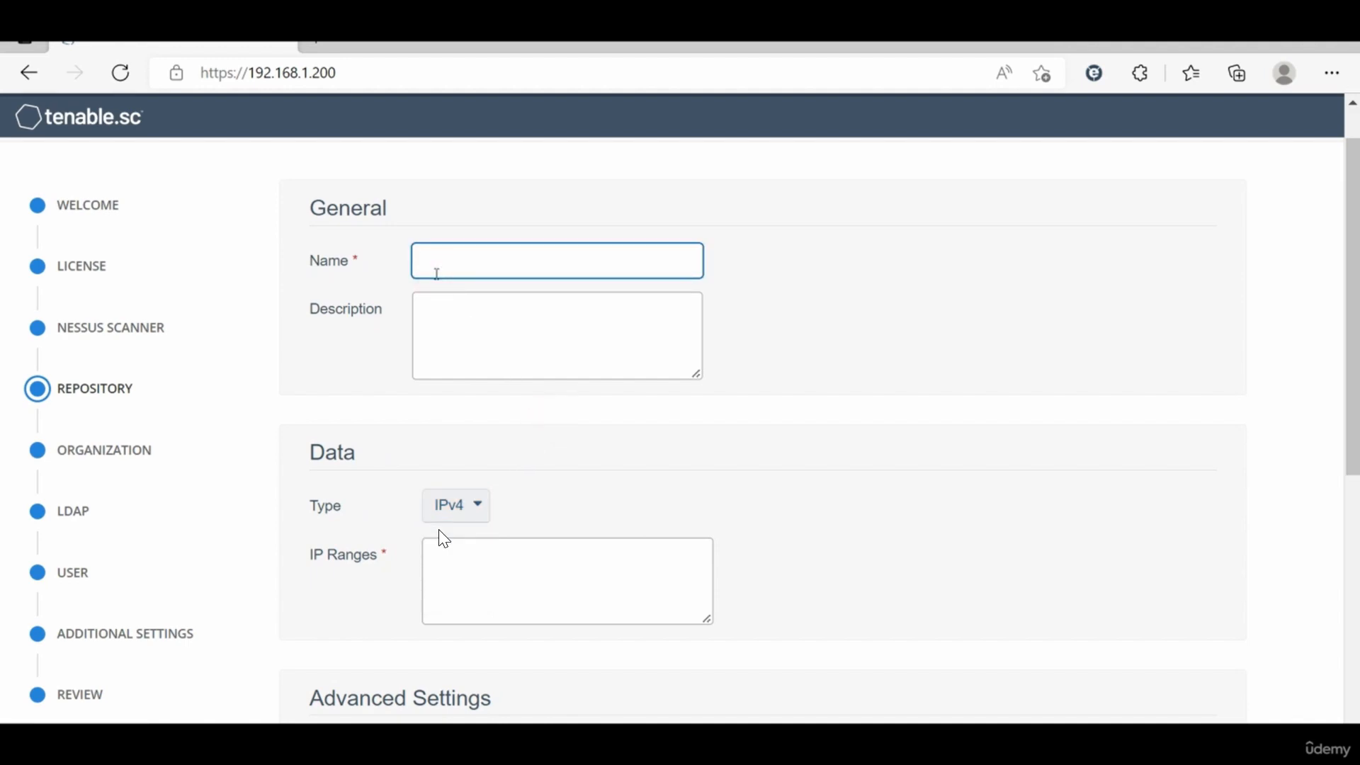
{"action": "type", "text": "Ger"}
{"action": "key", "text": "BackSpace"}
{"action": "key", "text": "BackSpace"}
{"action": "key", "text": "BackSpace"}
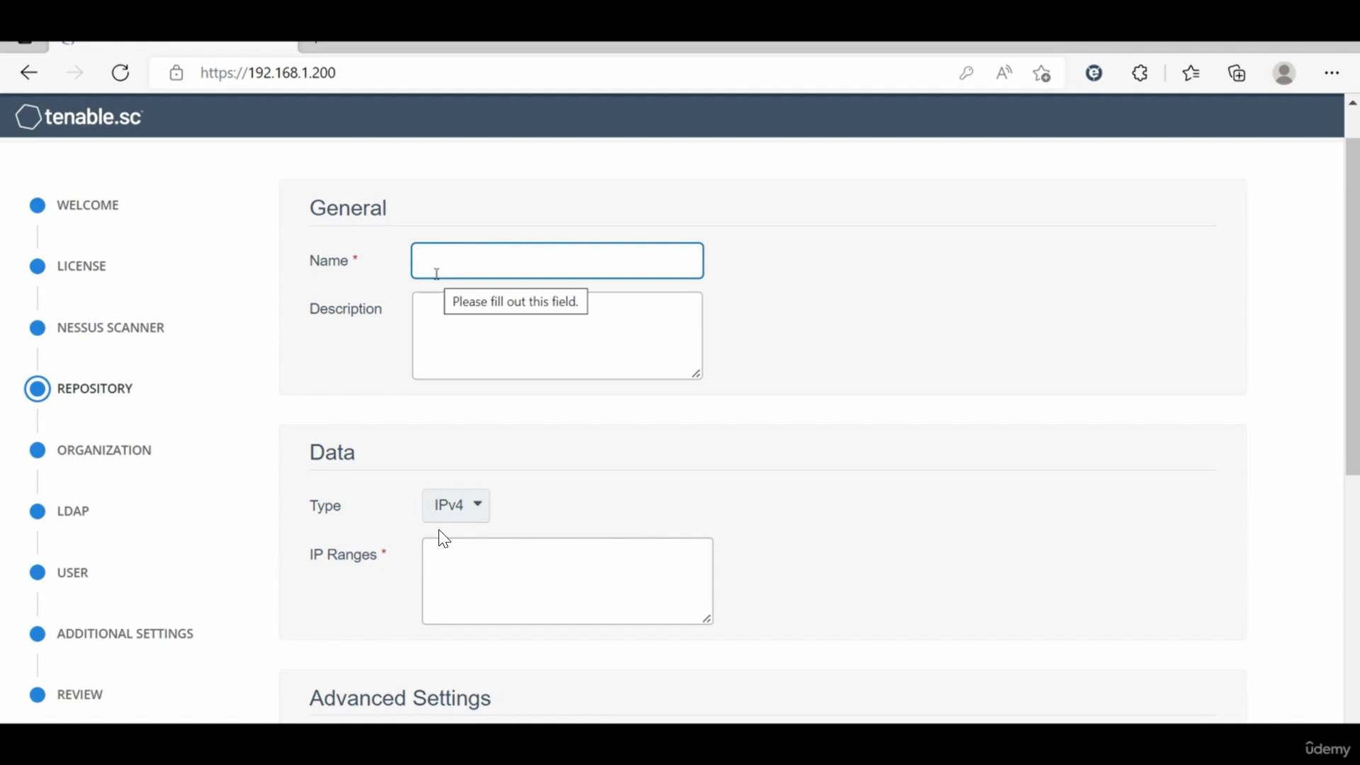
Step: Name the repository 1st-rep
{"action": "left_click", "coordinate": [436, 273]}
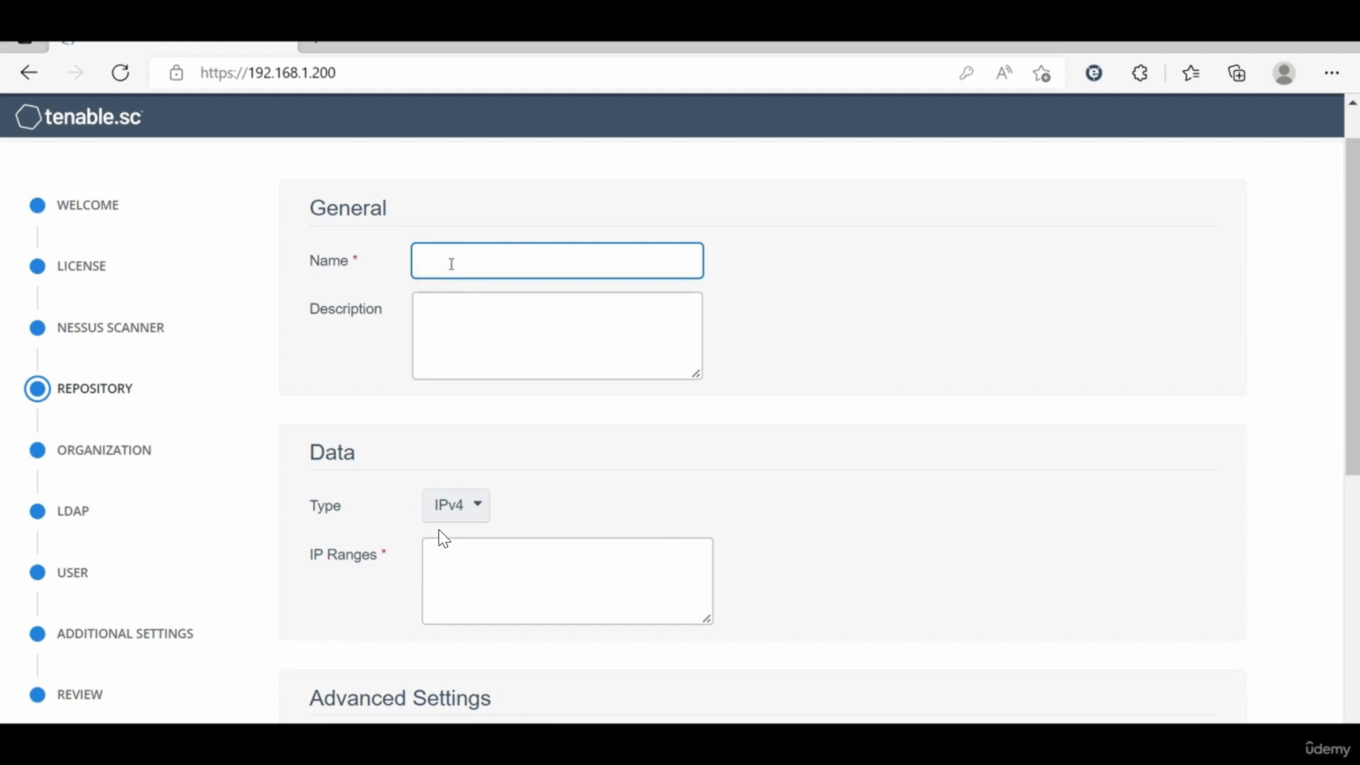
{"action": "type", "text": "!st"}
{"action": "key", "text": "BackSpace"}
{"action": "key", "text": "BackSpace"}
{"action": "key", "text": "BackSpace"}
{"action": "type", "text": "1st"}
{"action": "type", "text": "rep"}
{"action": "key", "text": "BackSpace"}
{"action": "key", "text": "BackSpace"}
{"action": "key", "text": "BackSpace"}
{"action": "type", "text": "-rep"}
Step: Give the repository the description My First Repo
{"action": "left_click", "coordinate": [452, 310]}
{"action": "type", "text": "My "}
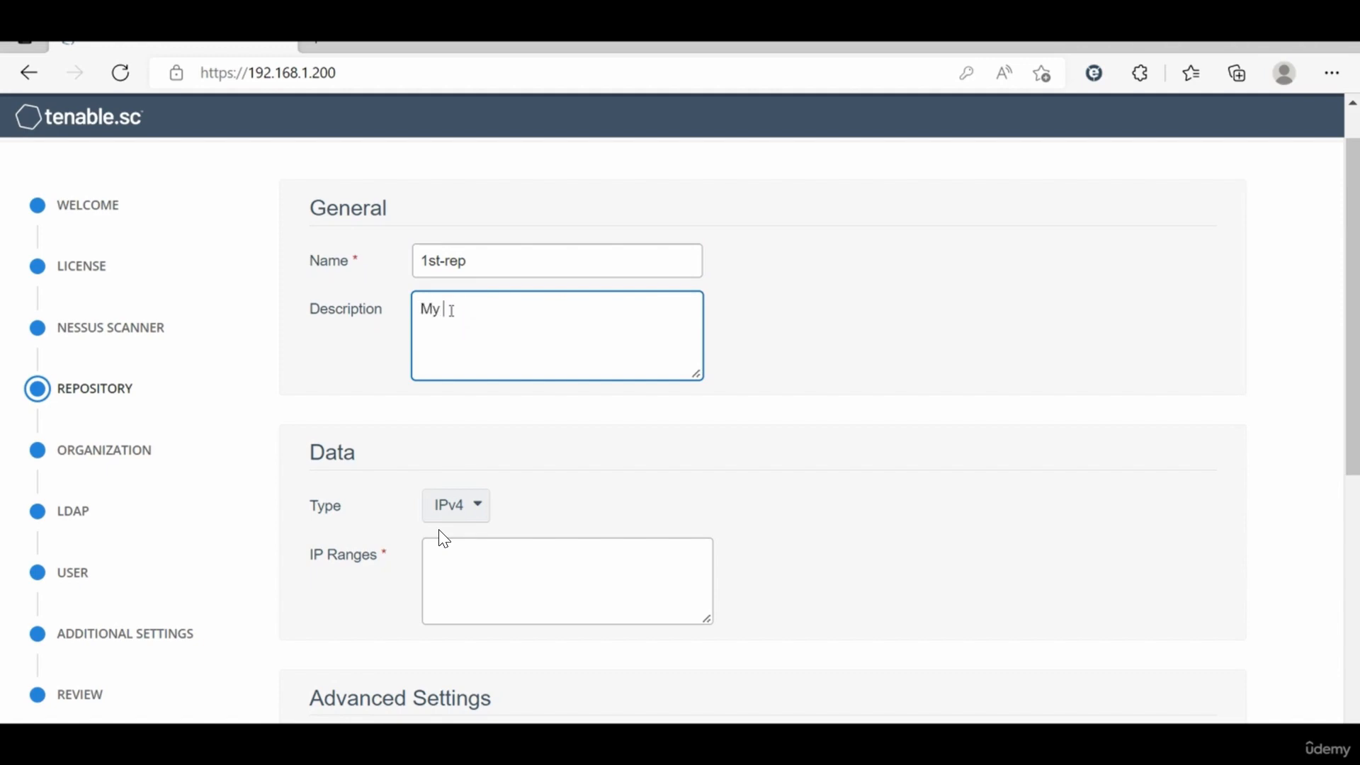
{"action": "type", "text": "First Repo"}
Step: Set the repository's IP range to 0.0.0.0
{"action": "left_click", "coordinate": [472, 542]}
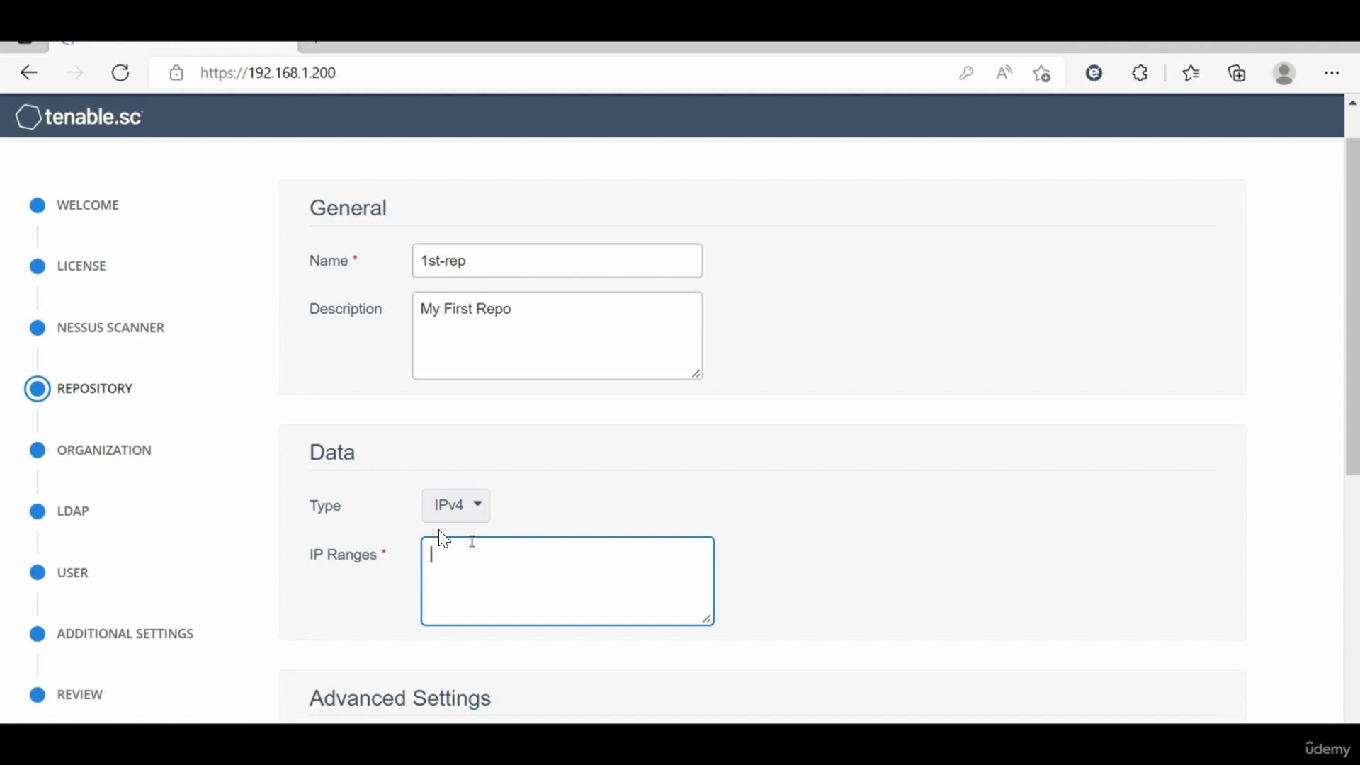
{"action": "type", "text": "0.0.0.0"}
{"action": "scroll", "coordinate": [510, 641], "scroll_direction": "down", "scroll_amount": 3}
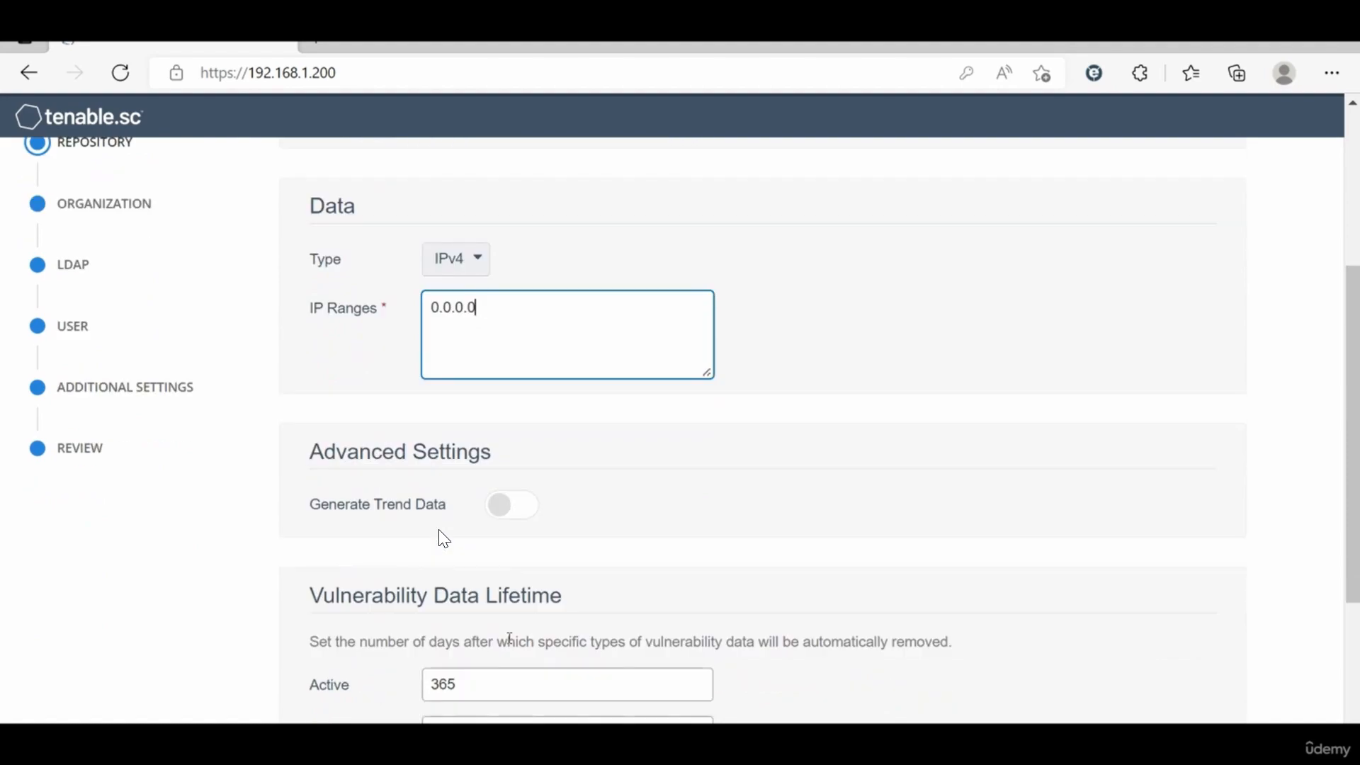
Step: Enable Generate Trend Data in the repository's advanced settings
{"action": "left_click", "coordinate": [537, 476]}
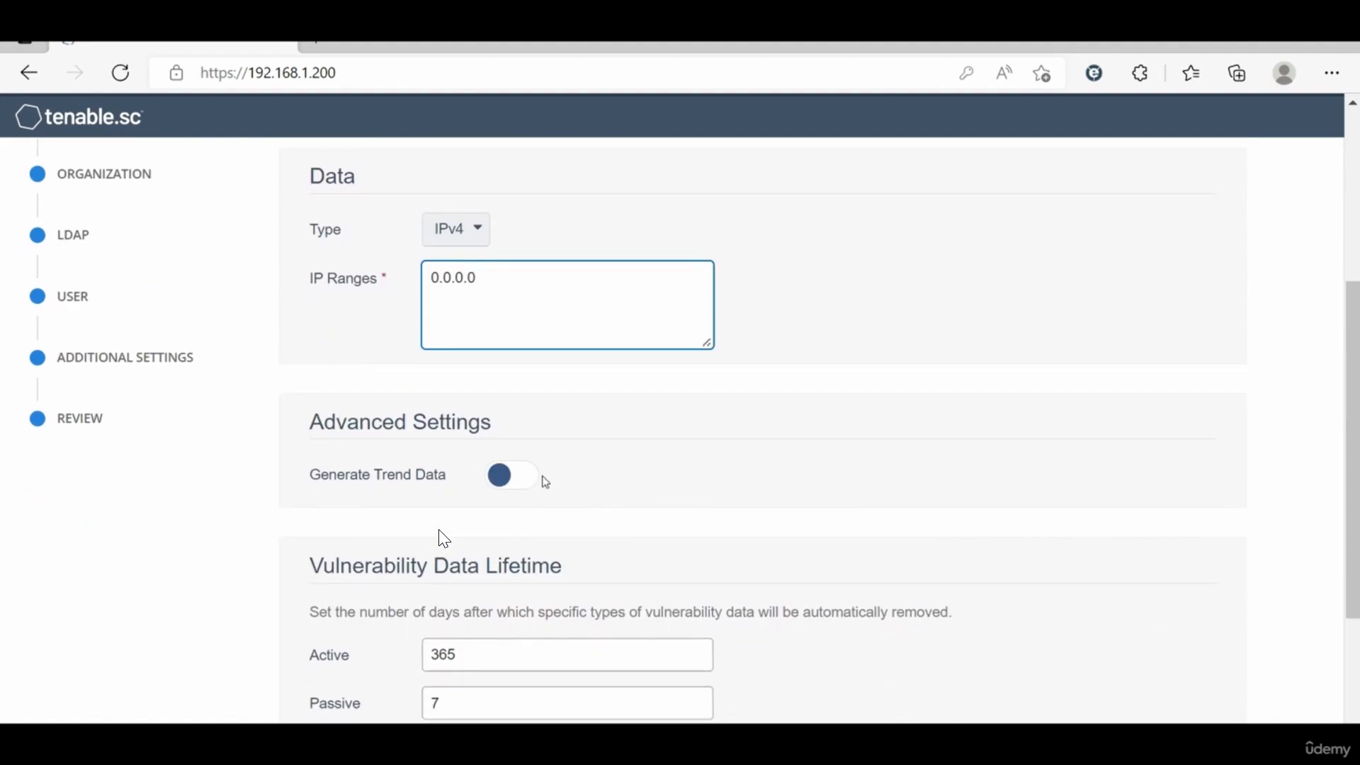
{"action": "scroll", "coordinate": [406, 484], "scroll_direction": "down", "scroll_amount": 1}
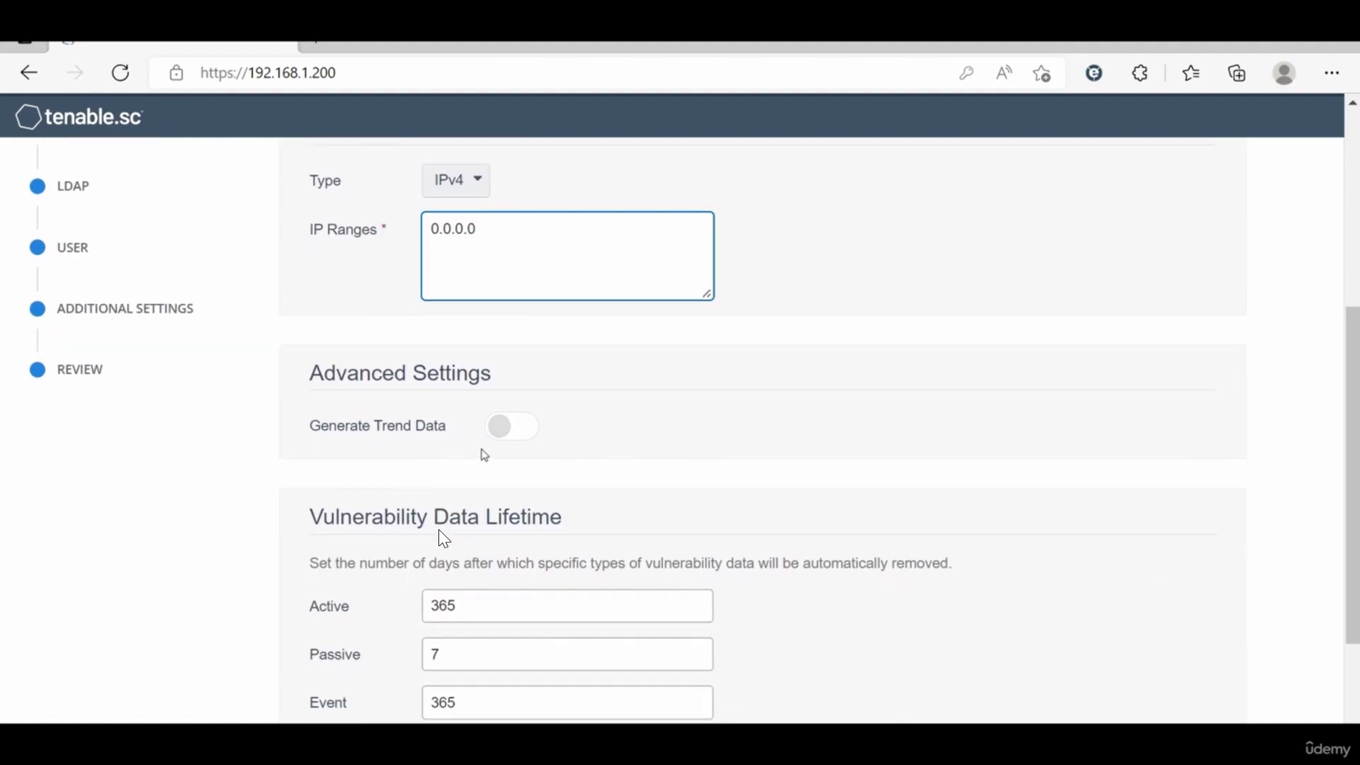
{"action": "left_click", "coordinate": [513, 431]}
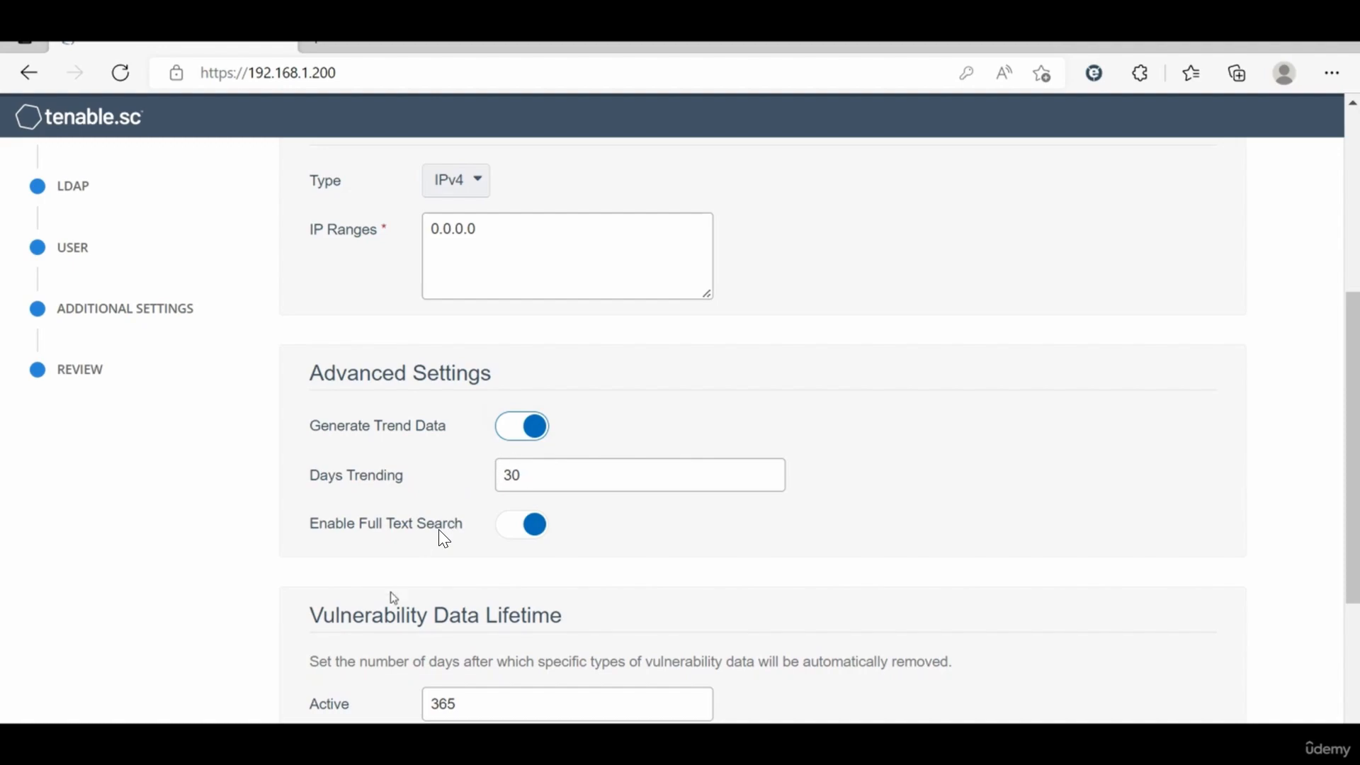
Step: Review the vulnerability data lifetime settings and continue to the organization step
{"action": "scroll", "coordinate": [394, 599], "scroll_direction": "down", "scroll_amount": 2}
{"action": "scroll", "coordinate": [394, 599], "scroll_direction": "down", "scroll_amount": 1}
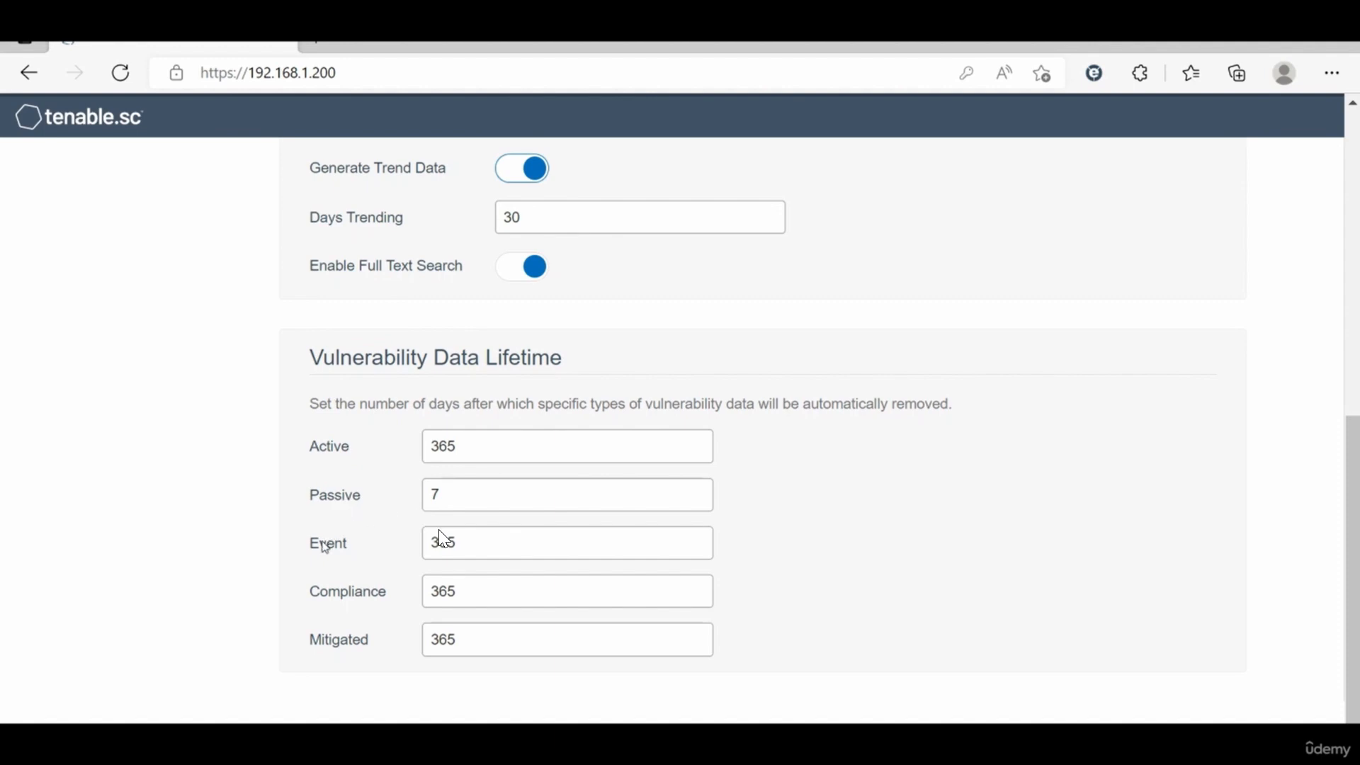
{"action": "scroll", "coordinate": [368, 671], "scroll_direction": "down", "scroll_amount": 1}
{"action": "scroll", "coordinate": [490, 601], "scroll_direction": "up", "scroll_amount": 10}
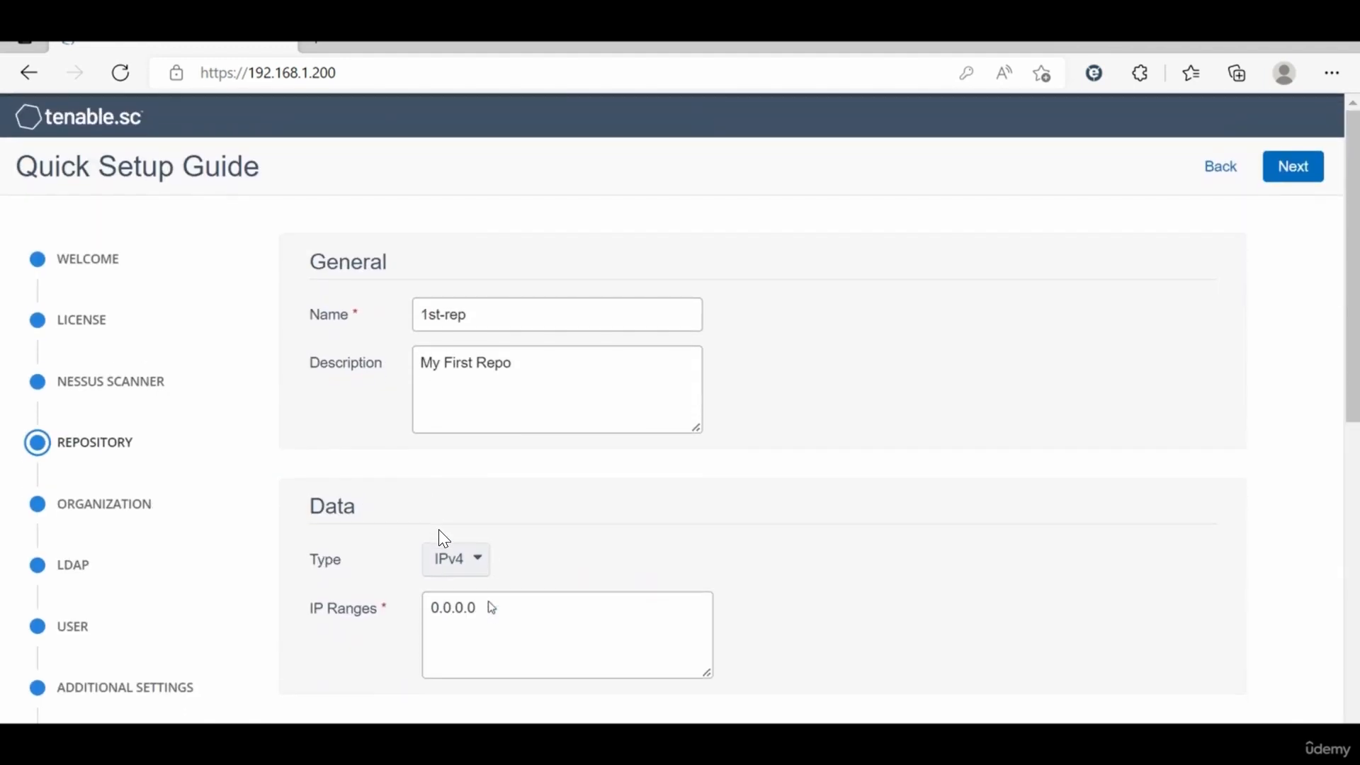
{"action": "left_click", "coordinate": [1286, 176]}
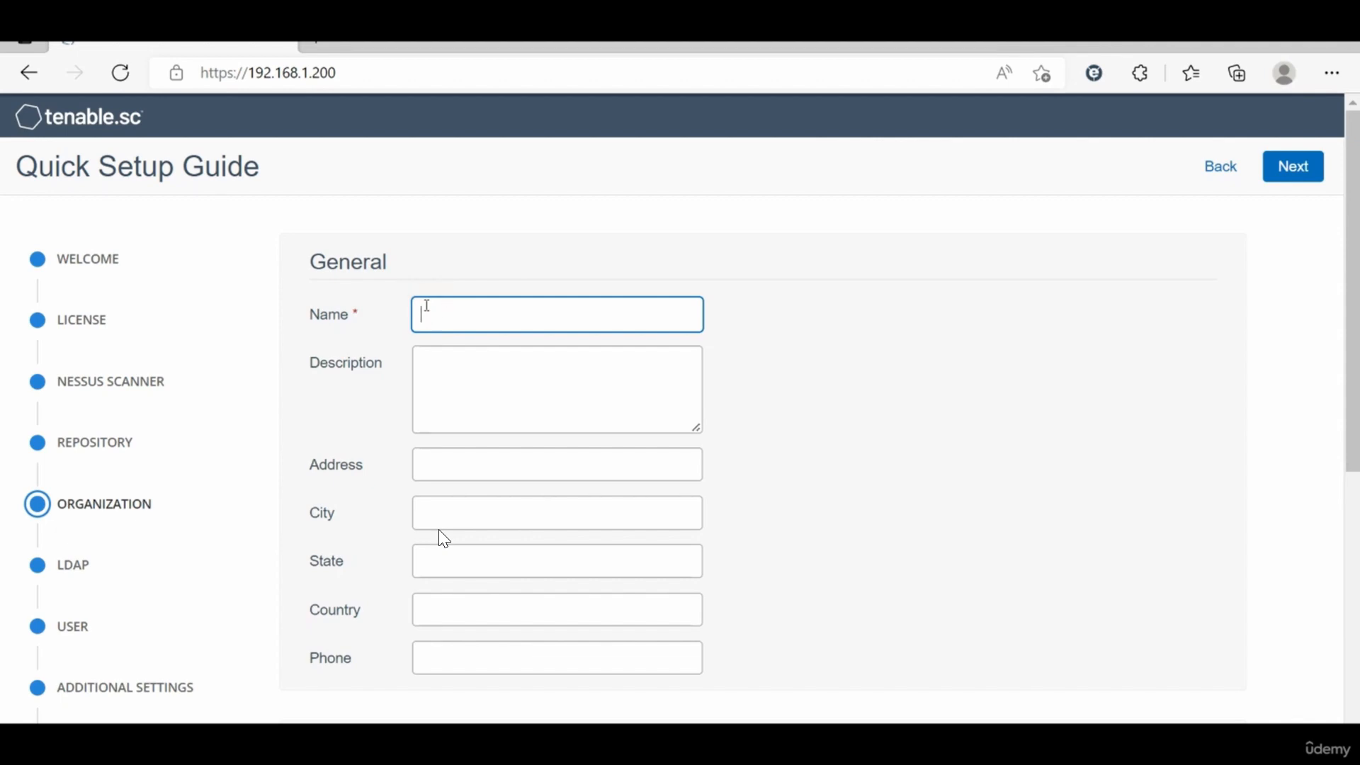
Step: Name the organization 1st-org and continue to the LDAP step
{"action": "type", "text": "tst"}
{"action": "type", "text": "-org"}
{"action": "scroll", "coordinate": [444, 538], "scroll_direction": "down", "scroll_amount": 3}
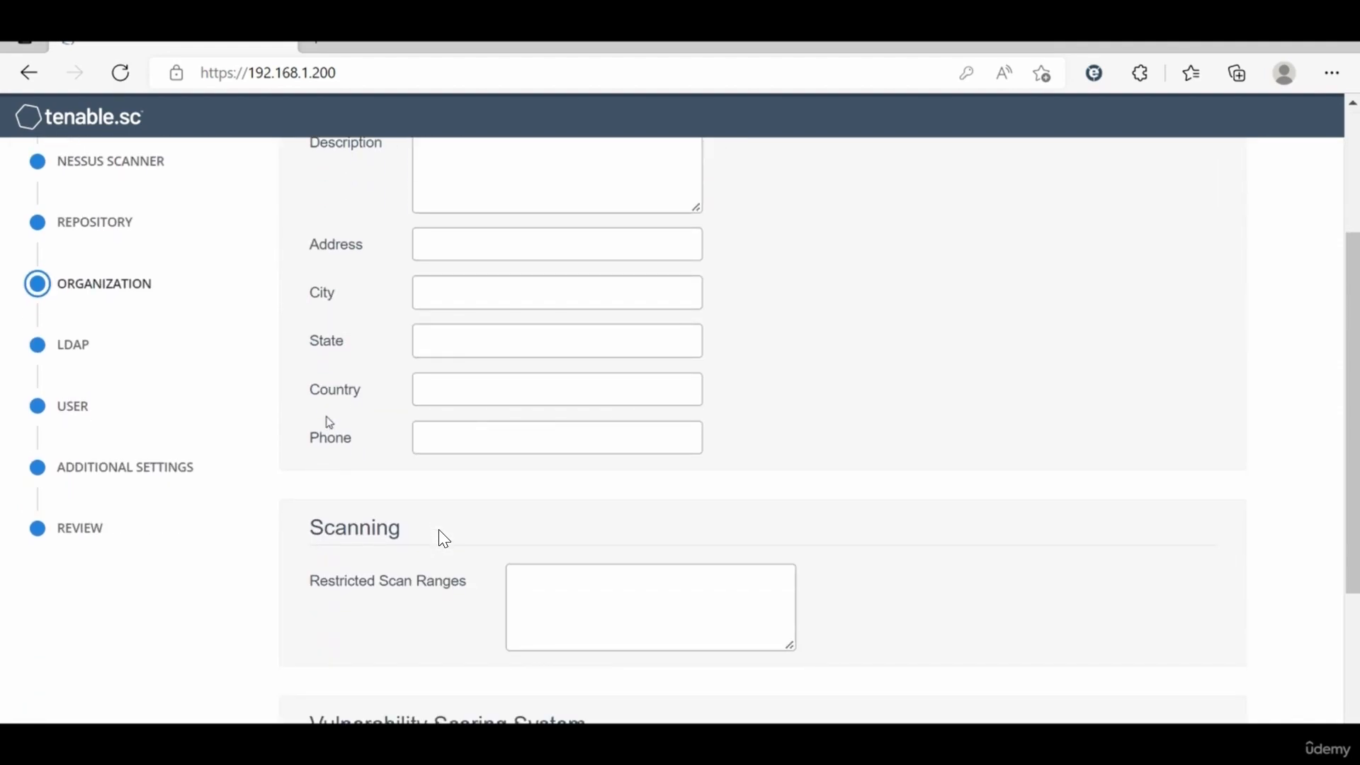
{"action": "scroll", "coordinate": [443, 538], "scroll_direction": "down", "scroll_amount": 2}
{"action": "scroll", "coordinate": [444, 539], "scroll_direction": "up", "scroll_amount": 5}
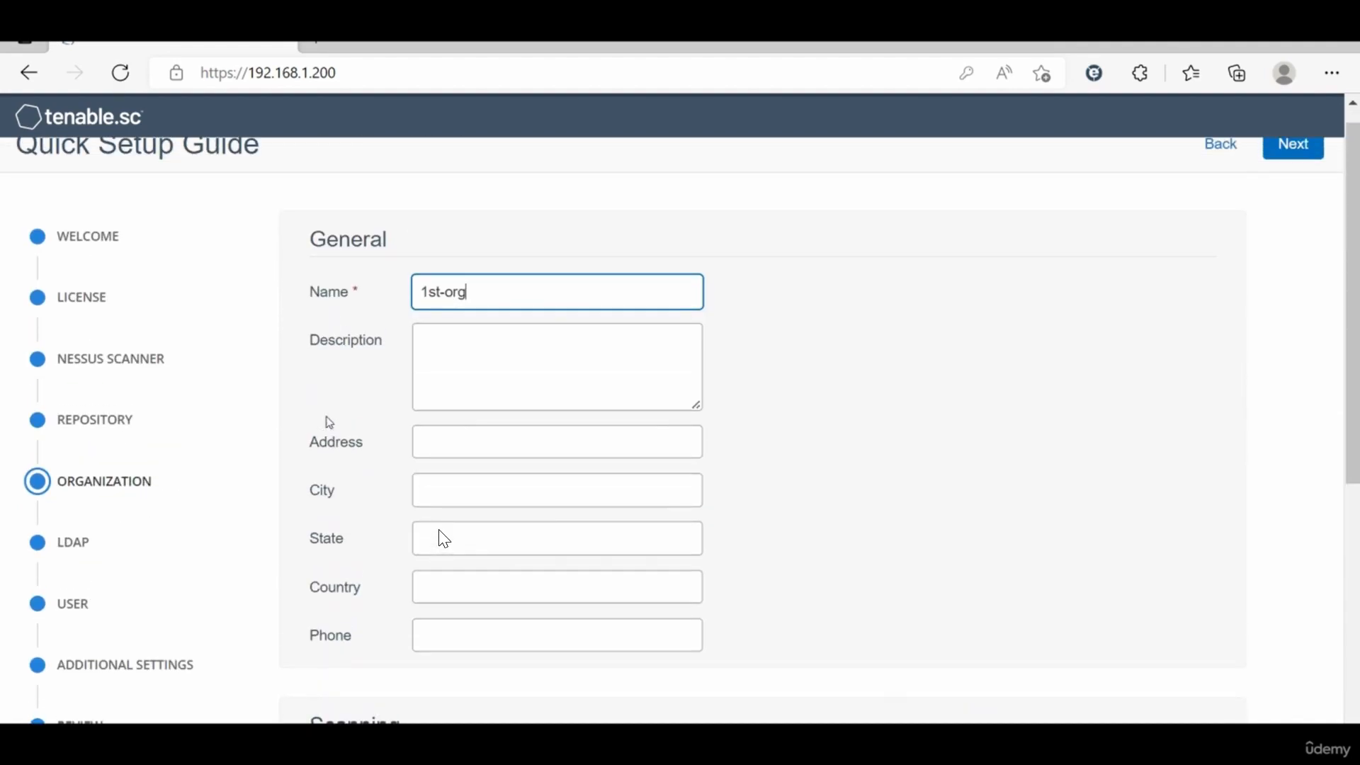
{"action": "left_click", "coordinate": [1294, 149]}
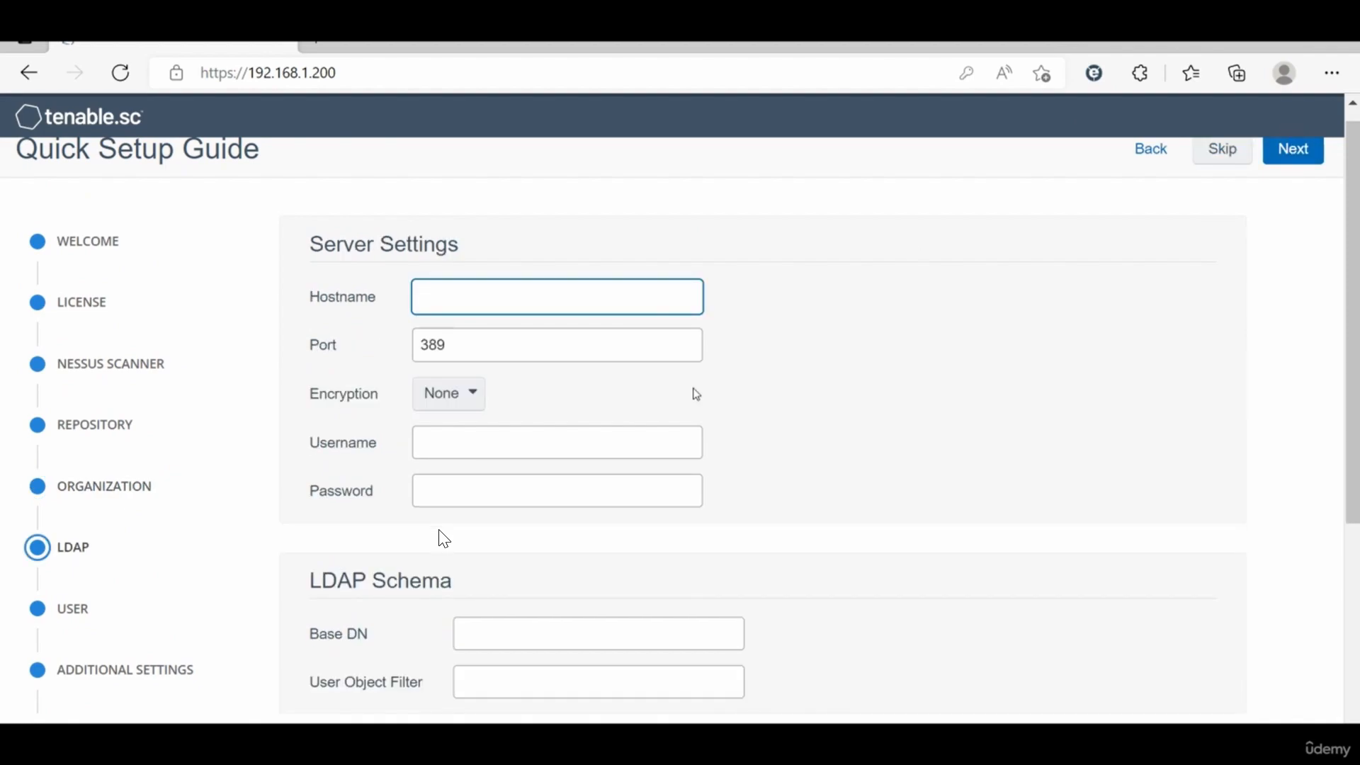
Step: Go back to review the organization settings, then return to the LDAP step
{"action": "left_click", "coordinate": [1152, 147]}
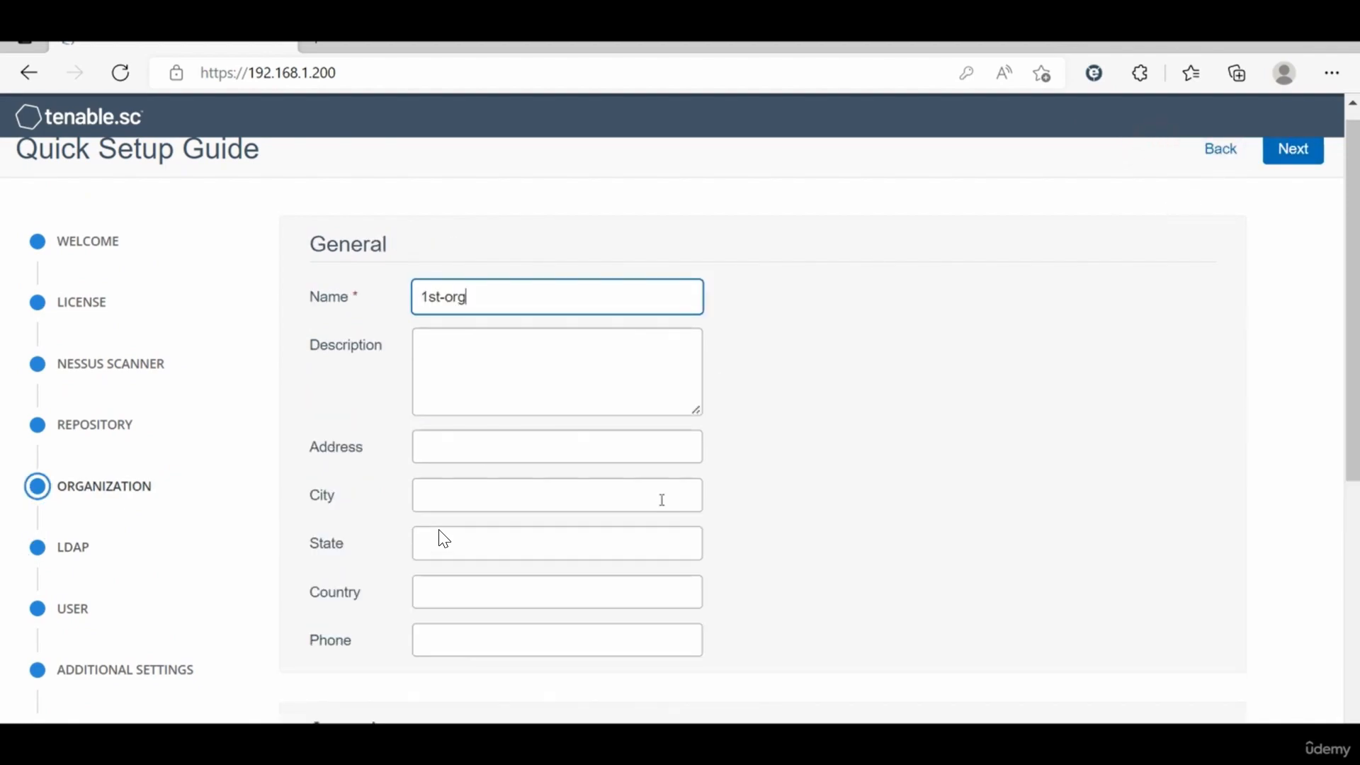
{"action": "scroll", "coordinate": [662, 500], "scroll_direction": "down", "scroll_amount": 4}
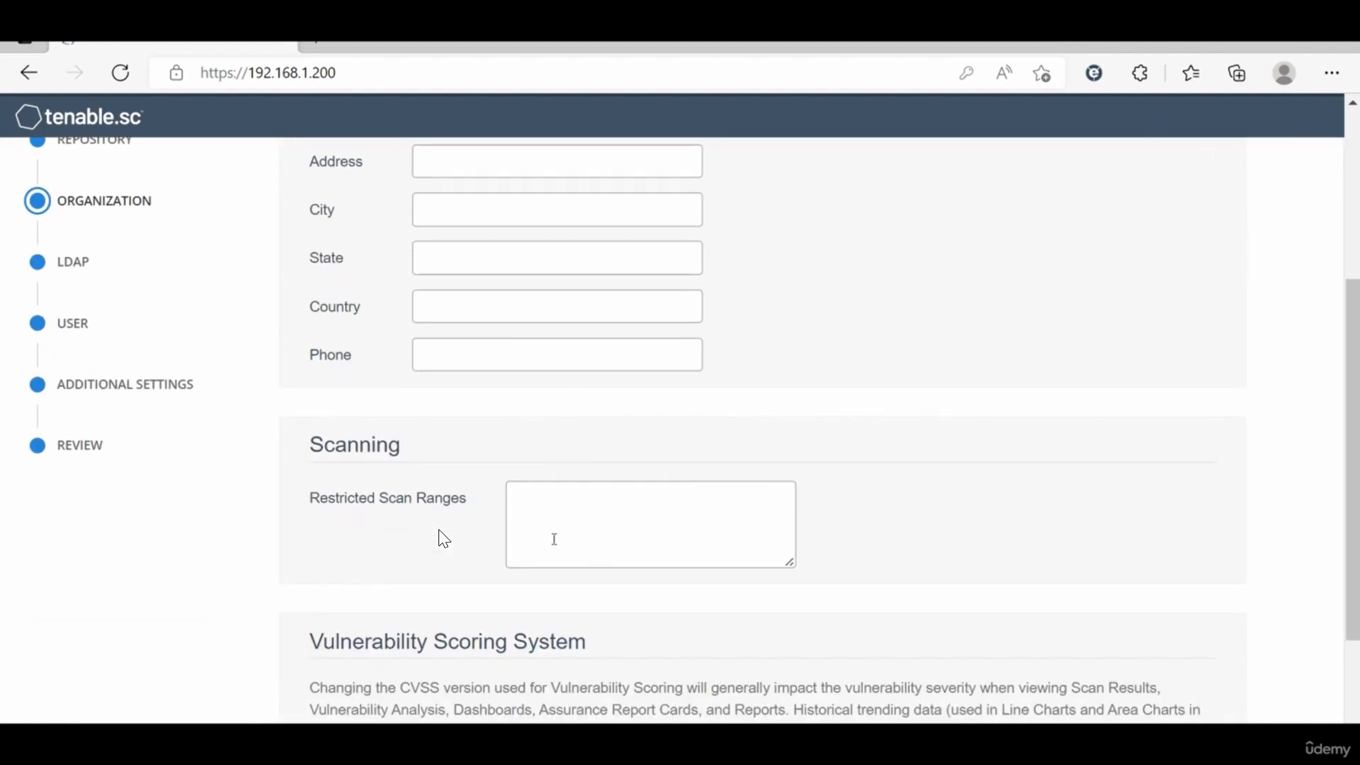
{"action": "scroll", "coordinate": [415, 342], "scroll_direction": "up", "scroll_amount": 3}
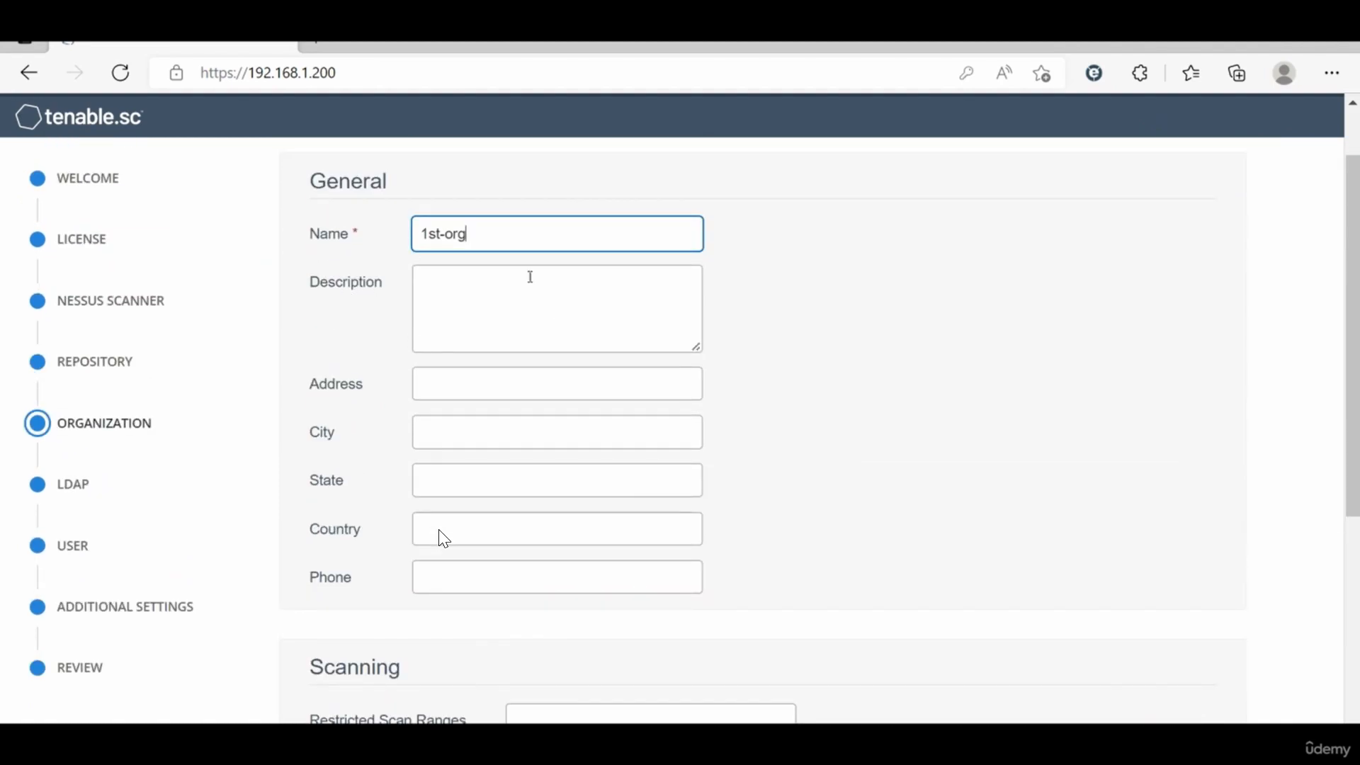
{"action": "scroll", "coordinate": [443, 539], "scroll_direction": "down", "scroll_amount": 4}
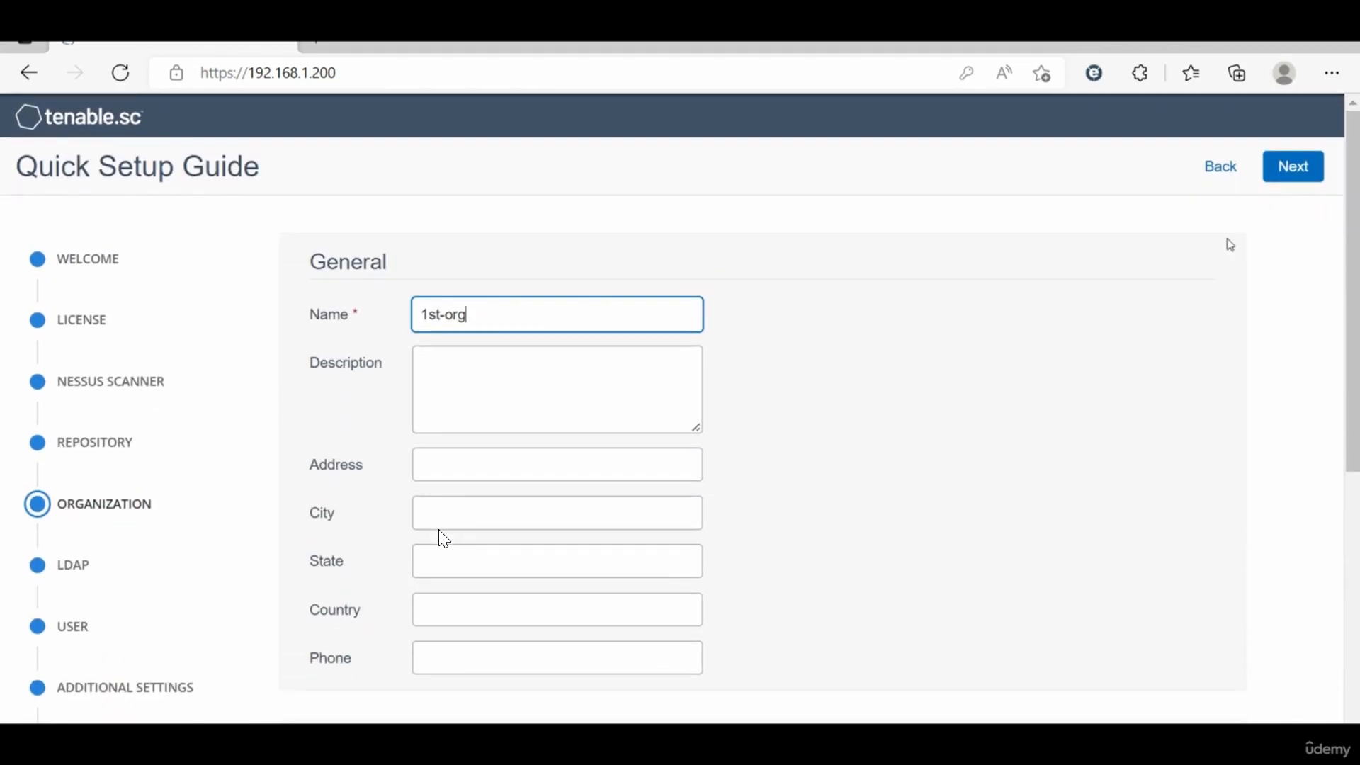
{"action": "left_click", "coordinate": [1293, 174]}
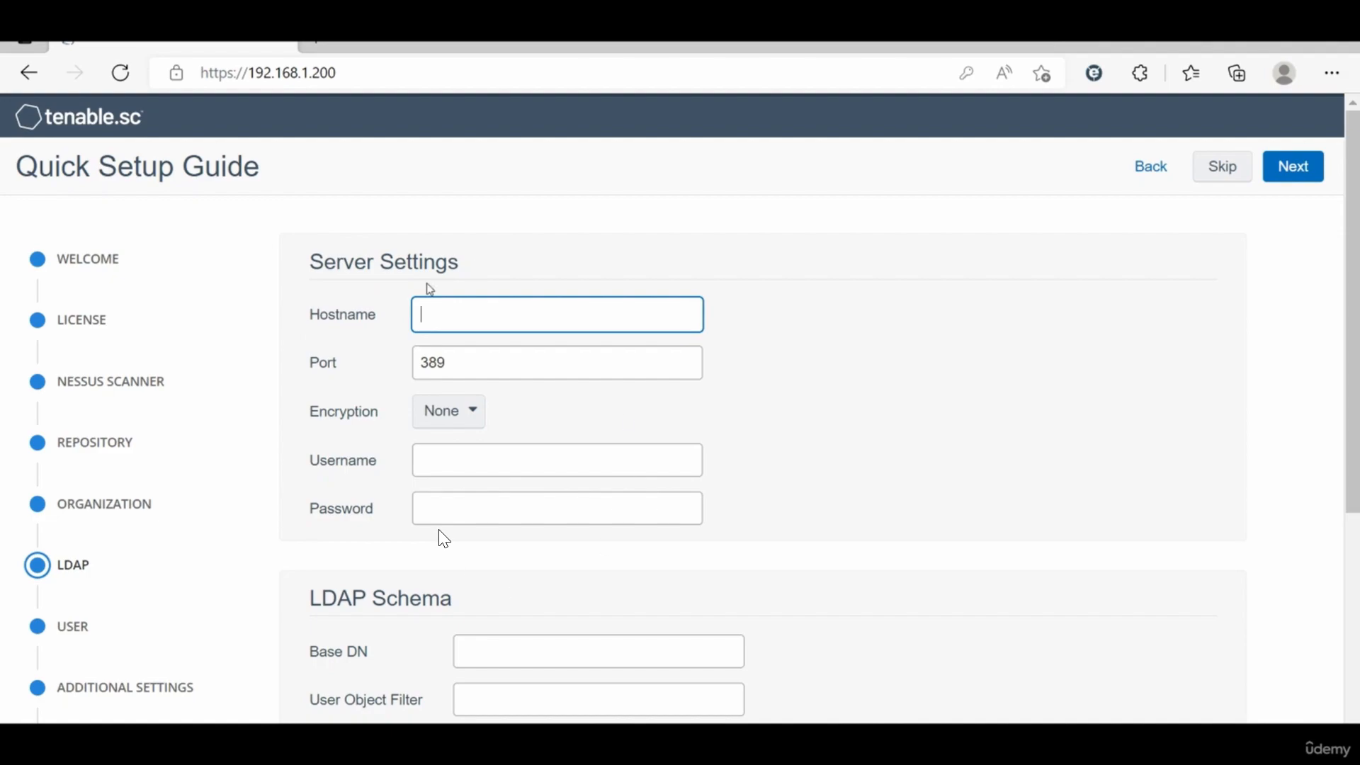
Step: Skip the LDAP server configuration step
{"action": "scroll", "coordinate": [513, 607], "scroll_direction": "down", "scroll_amount": 1}
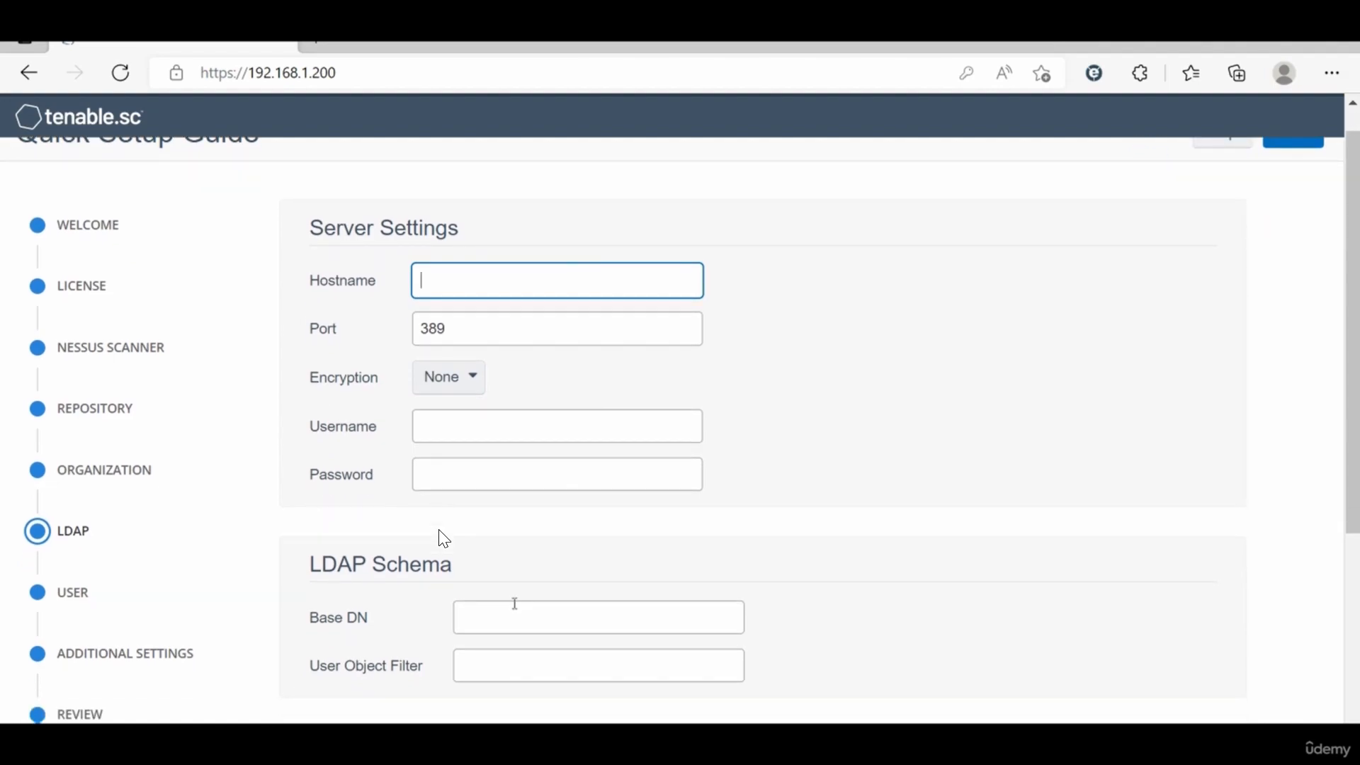
{"action": "scroll", "coordinate": [872, 370], "scroll_direction": "up", "scroll_amount": 1}
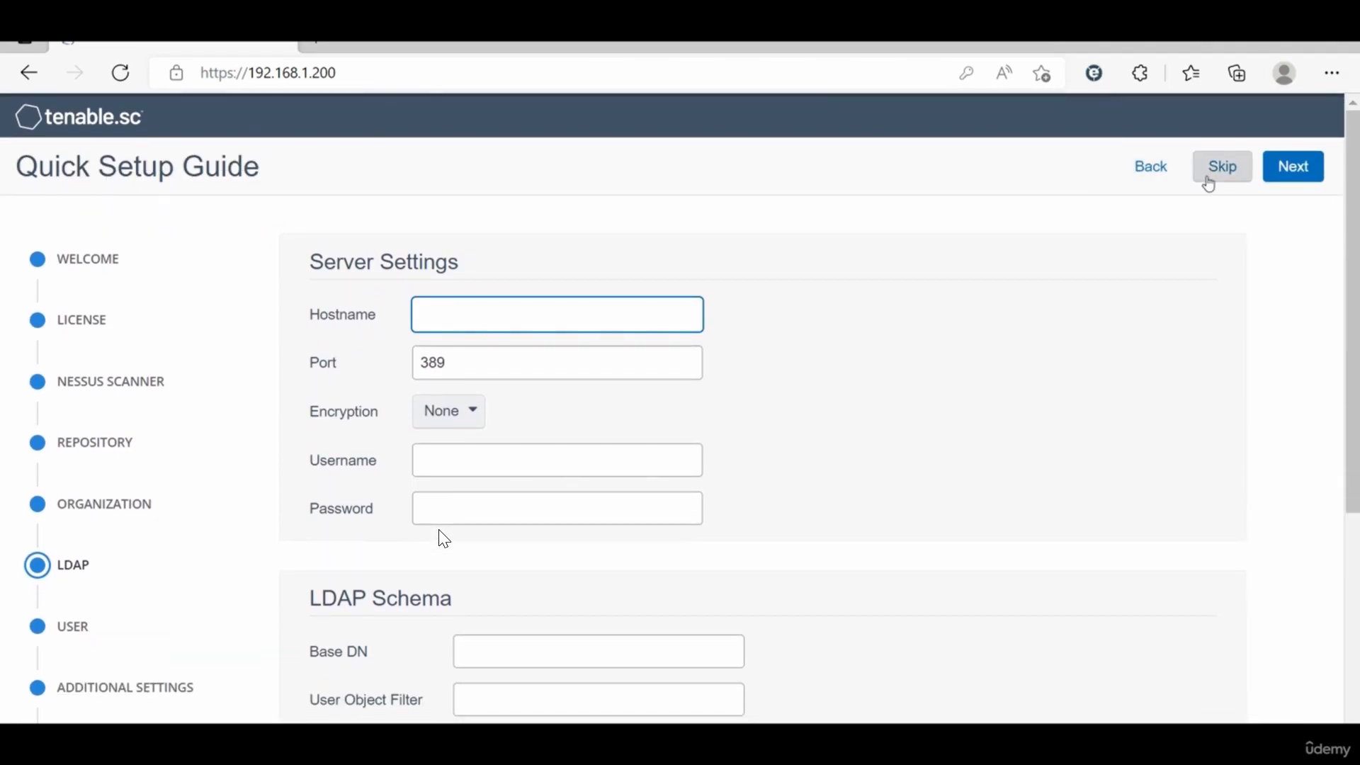
{"action": "left_click", "coordinate": [1219, 183]}
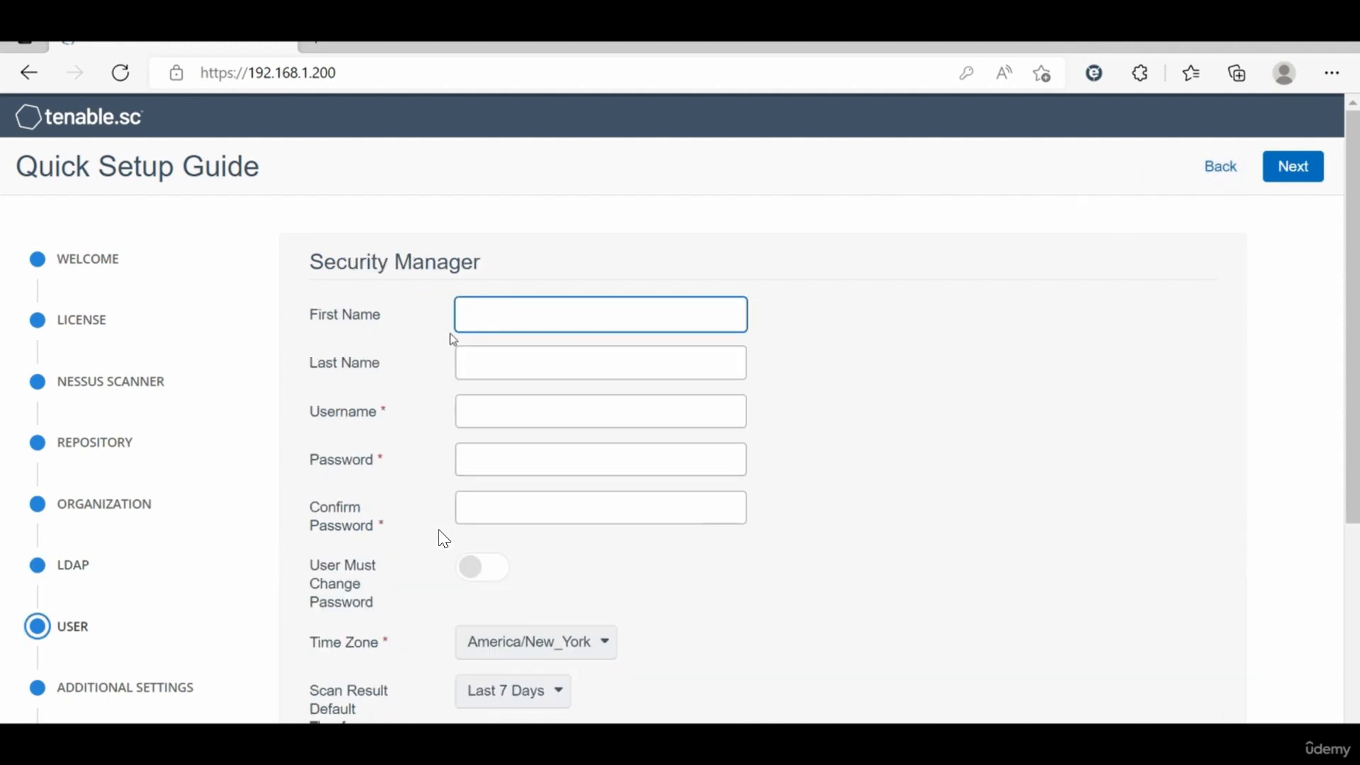
Step: Enter user1 as the security manager's first name and manger as the last name
{"action": "scroll", "coordinate": [444, 539], "scroll_direction": "down", "scroll_amount": 2}
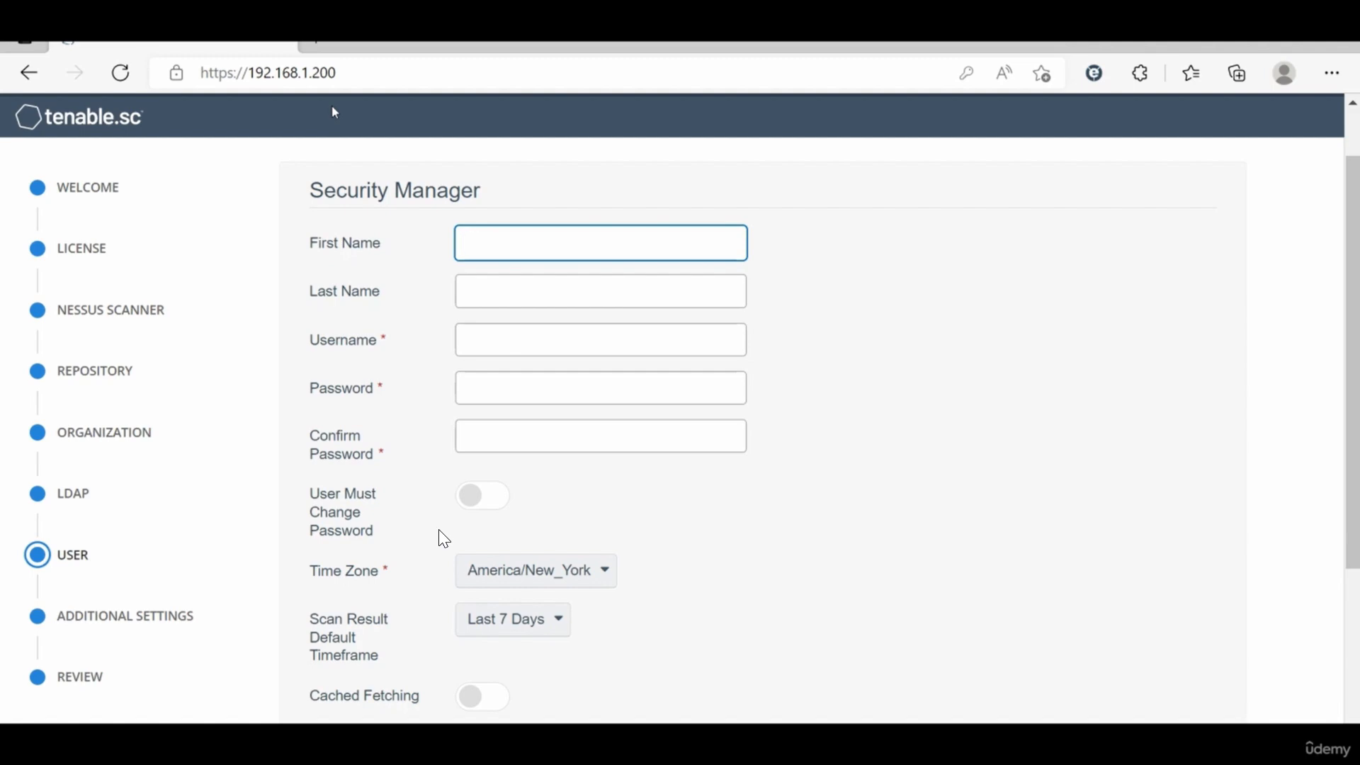
{"action": "left_click", "coordinate": [391, 483]}
{"action": "left_click", "coordinate": [468, 246]}
{"action": "type", "text": "1st"}
{"action": "type", "text": "use"}
{"action": "key", "text": "BackSpace"}
{"action": "key", "text": "BackSpace"}
{"action": "key", "text": "BackSpace"}
{"action": "key", "text": "BackSpace"}
{"action": "key", "text": "BackSpace"}
{"action": "key", "text": "BackSpace"}
{"action": "type", "text": "user1"}
{"action": "left_click", "coordinate": [473, 293]}
{"action": "type", "text": "manger"}
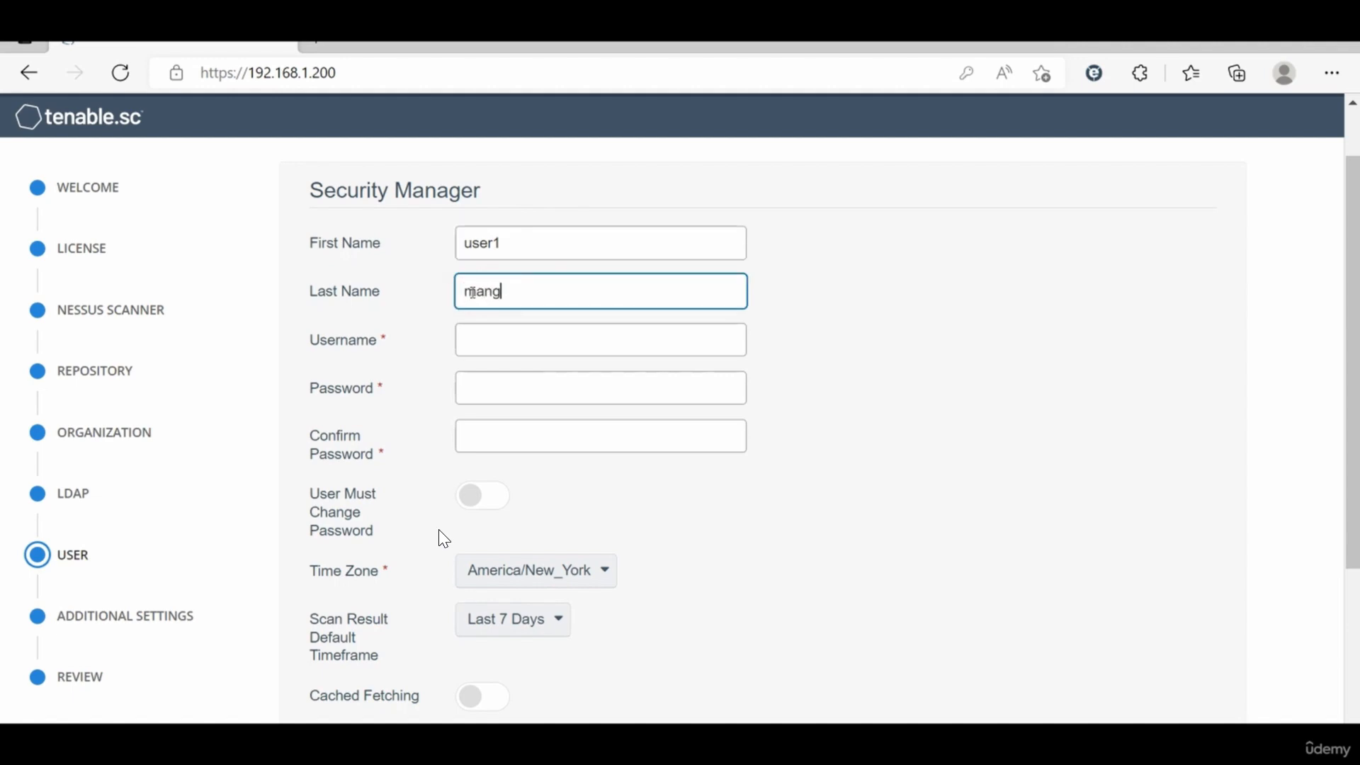
Step: Set the security manager's username to user1
{"action": "left_click", "coordinate": [473, 340]}
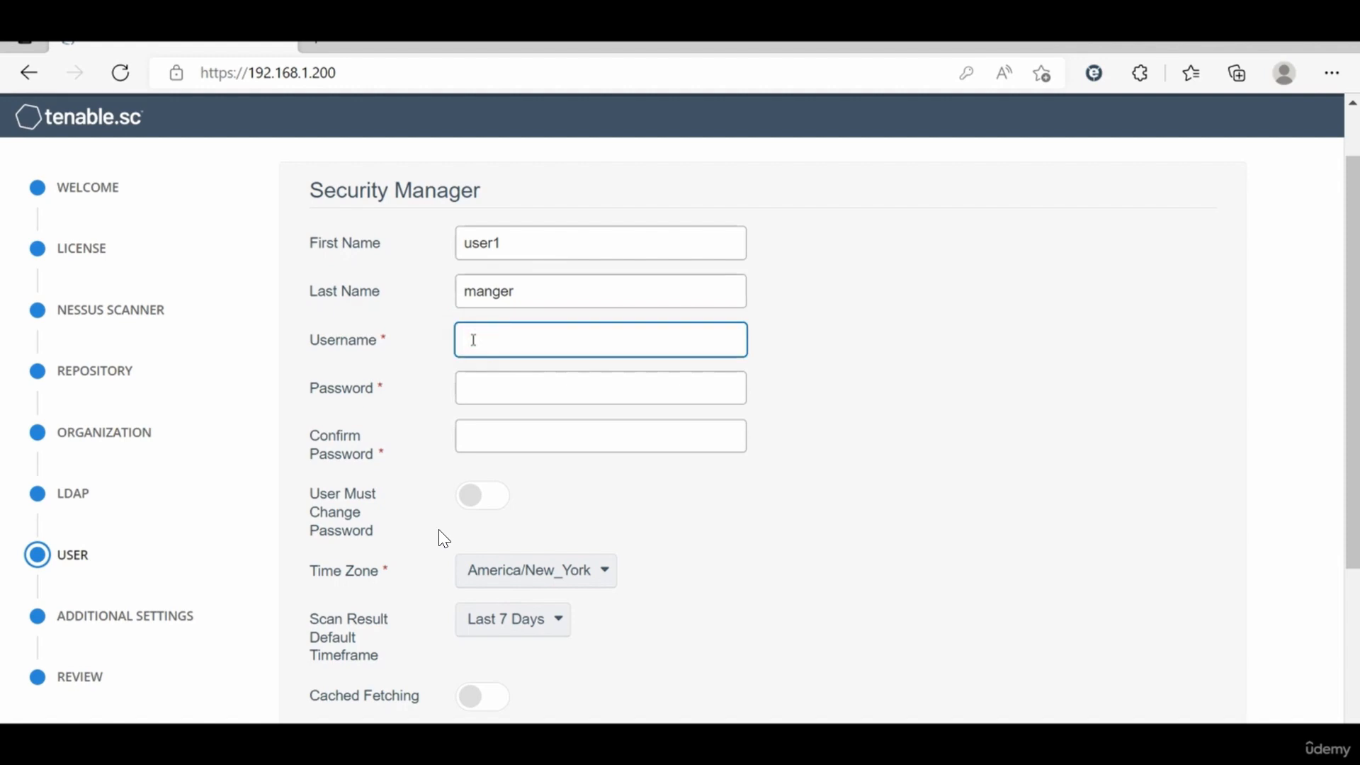
{"action": "type", "text": "user1"}
Step: Enter the security manager's password and confirm it
{"action": "left_click", "coordinate": [489, 387]}
{"action": "type", "text": "123456"}
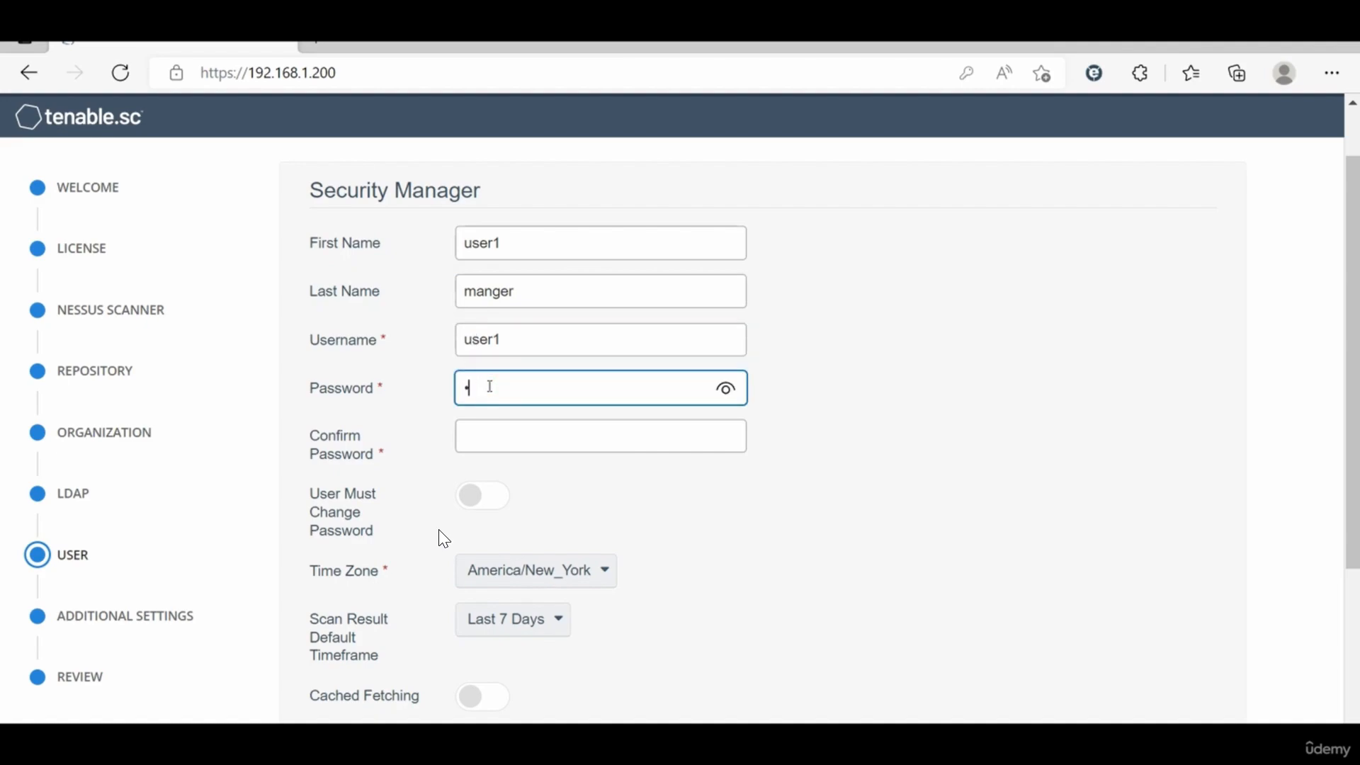
{"action": "type", "text": "7890abcdefghi"}
{"action": "left_click", "coordinate": [493, 435]}
{"action": "type", "text": "12345678"}
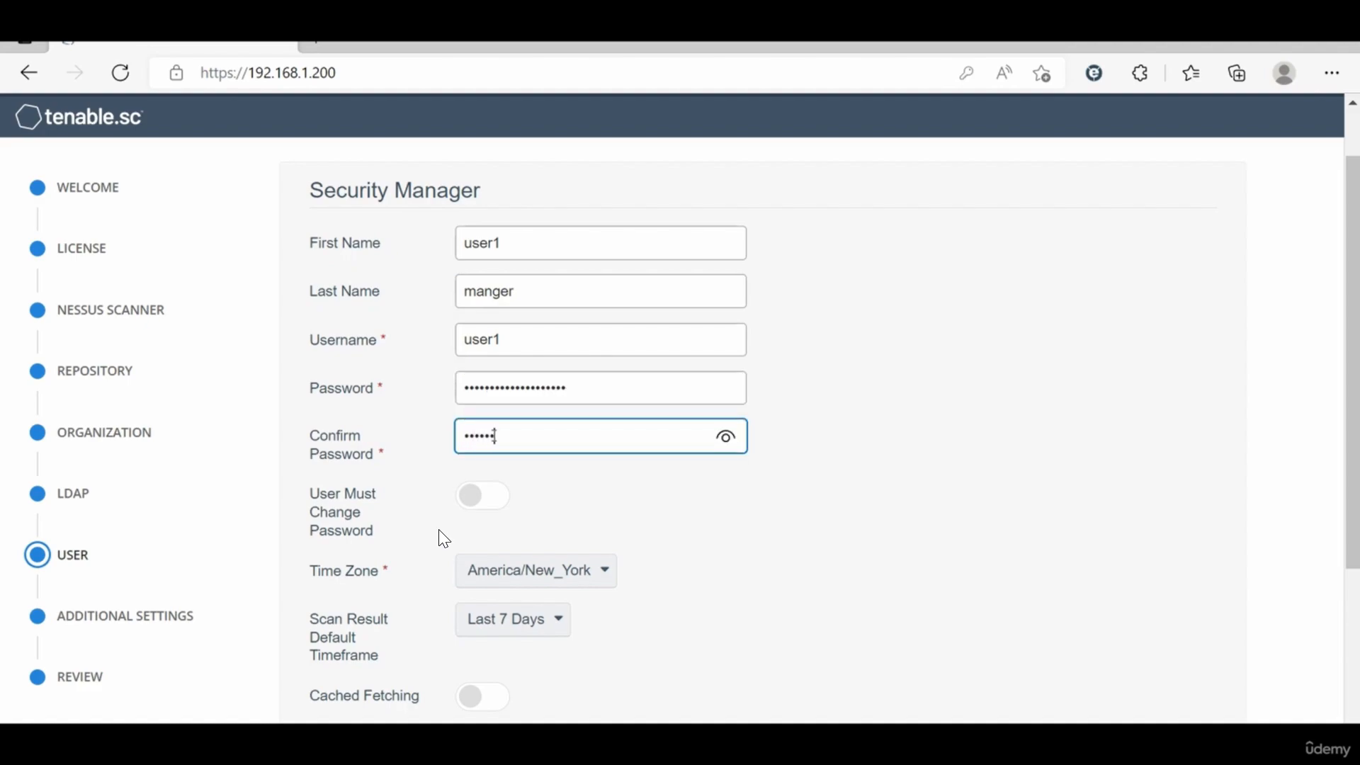
{"action": "type", "text": "9abcdefghij"}
{"action": "left_click", "coordinate": [473, 495]}
{"action": "scroll", "coordinate": [370, 504], "scroll_direction": "down", "scroll_amount": 1}
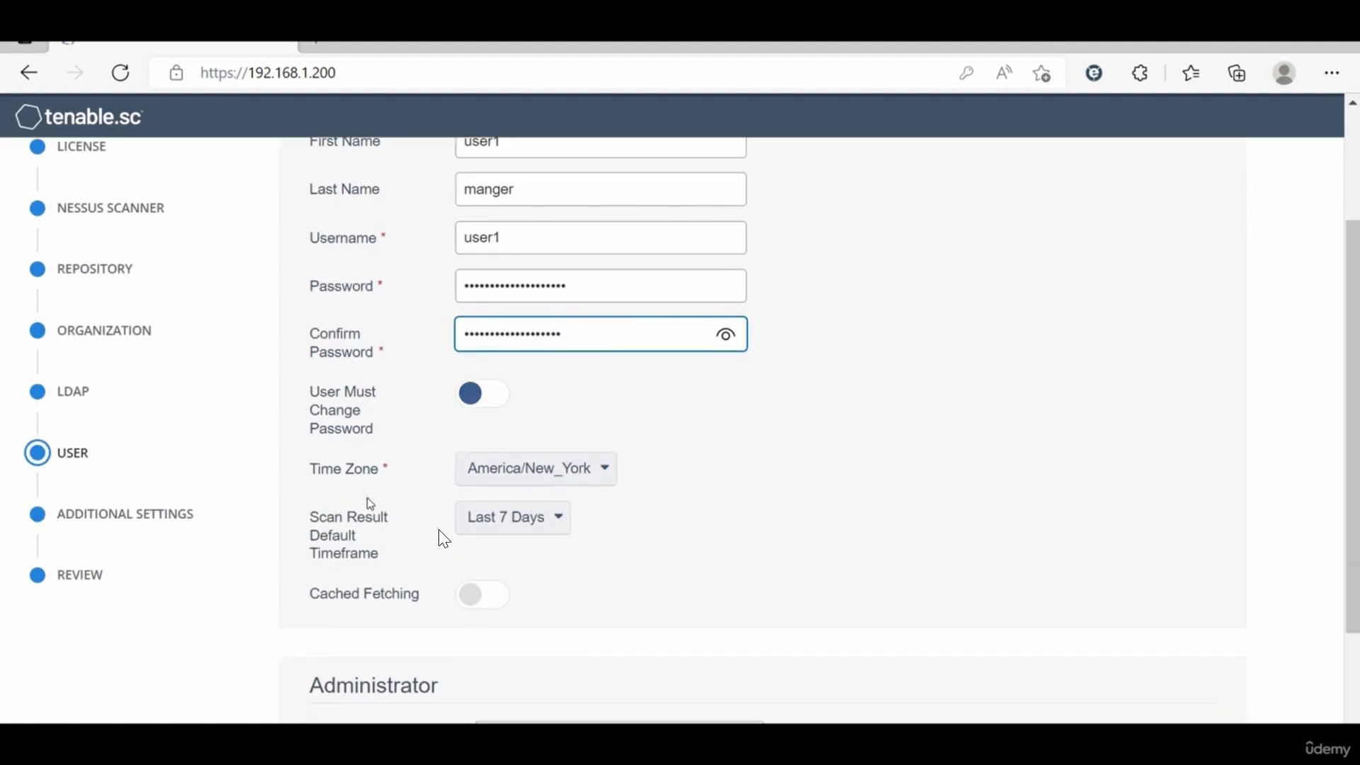
{"action": "left_click", "coordinate": [483, 408]}
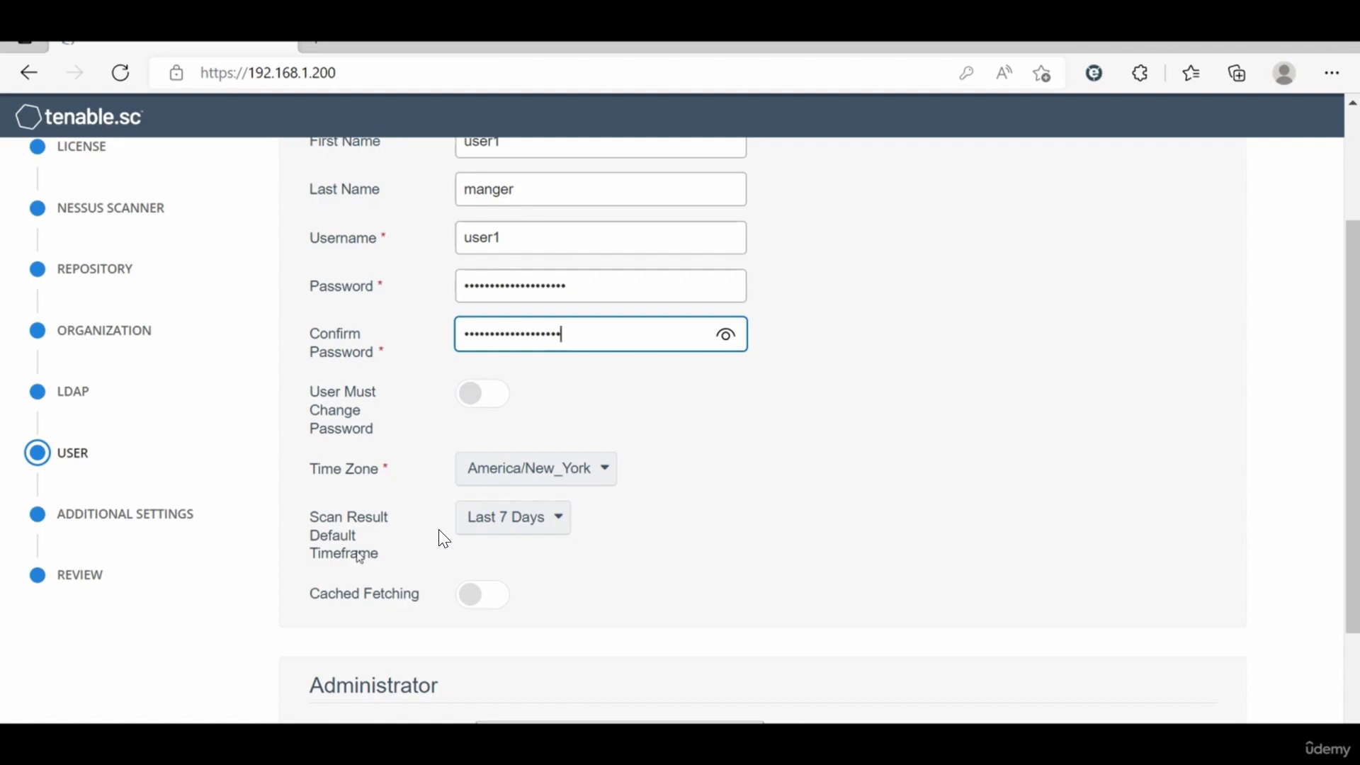
Step: Open the Scan Result Default Timeframe list to review its options
{"action": "left_click", "coordinate": [551, 518]}
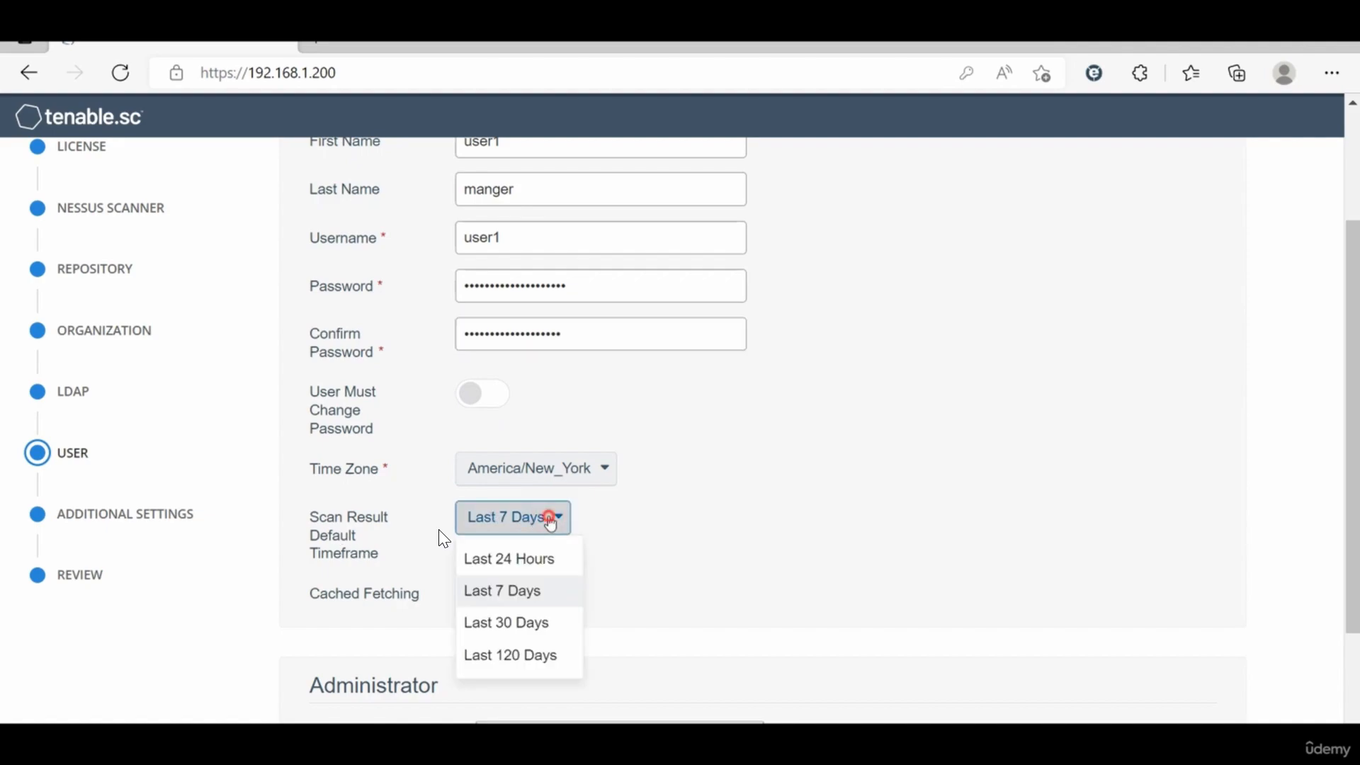
{"action": "left_click", "coordinate": [552, 520]}
{"action": "scroll", "coordinate": [595, 569], "scroll_direction": "down", "scroll_amount": 2}
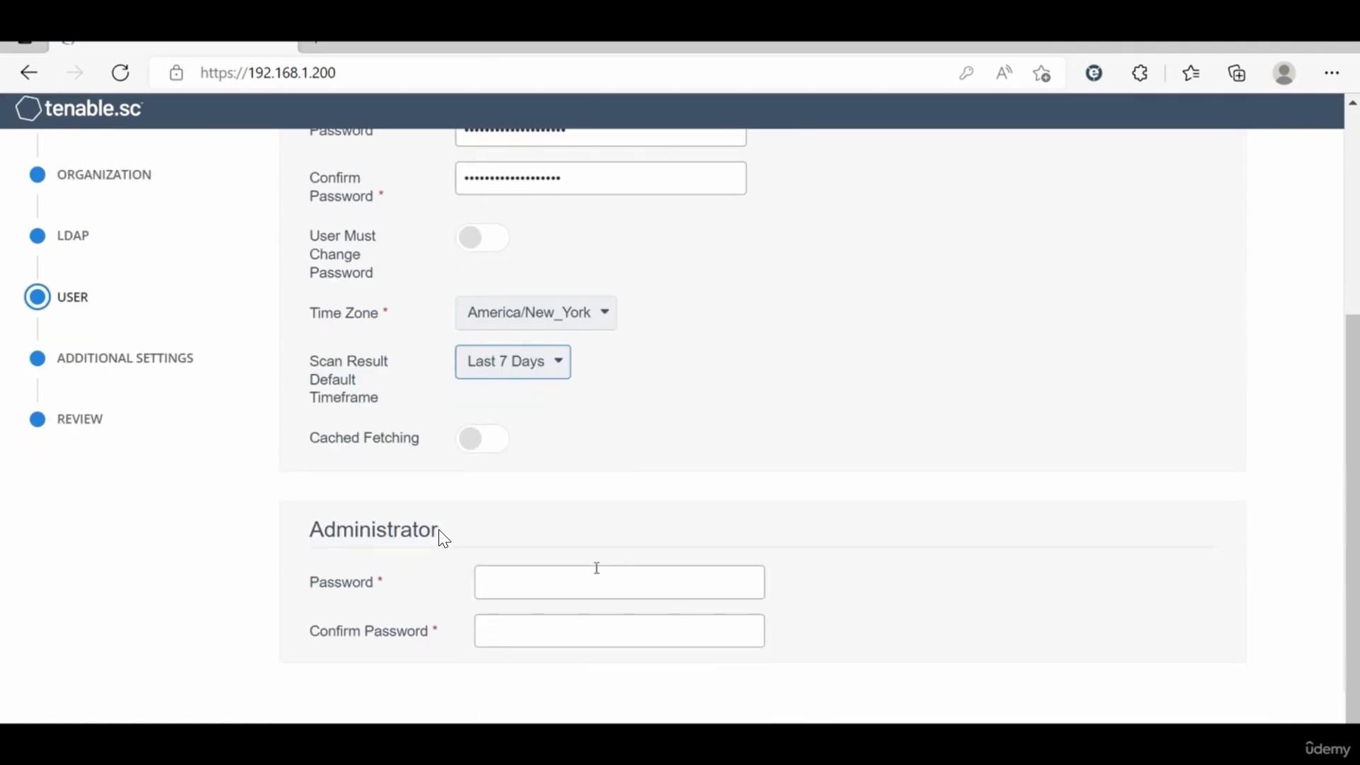
Step: Enter the administrator password and confirm it
{"action": "left_click", "coordinate": [501, 595]}
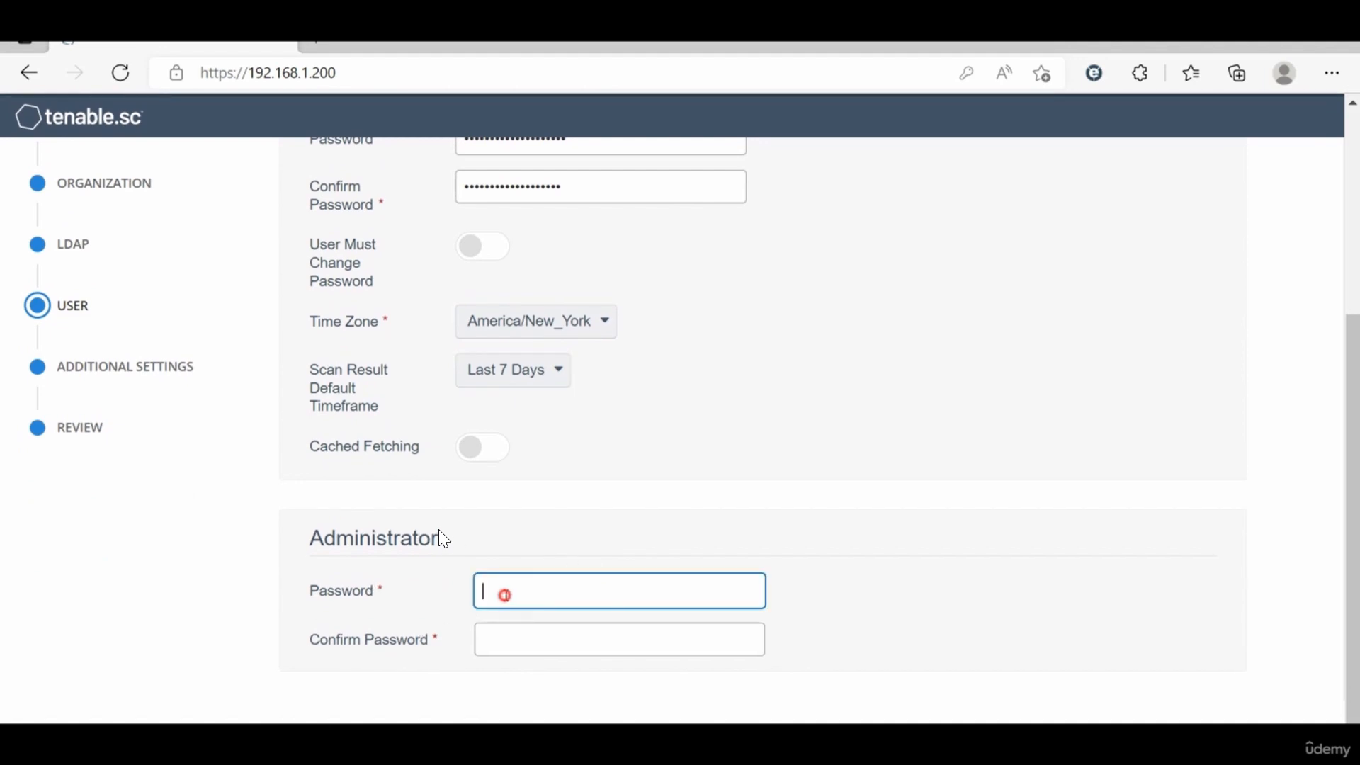
{"action": "type", "text": "Password1234567890!@"}
{"action": "key", "text": "Tab"}
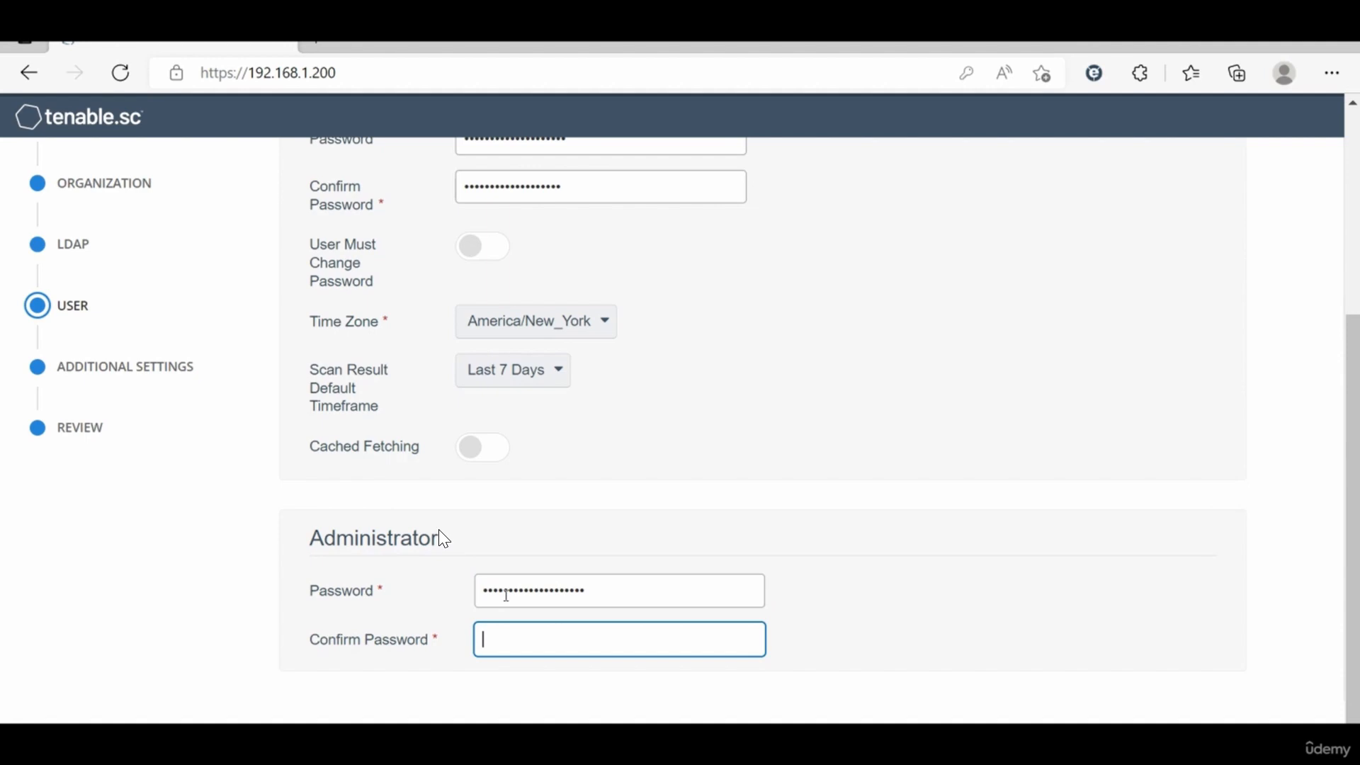
{"action": "type", "text": "Password1Password12"}
Step: Review the completed user settings and continue to the Additional Settings step
{"action": "scroll", "coordinate": [394, 638], "scroll_direction": "up", "scroll_amount": 5}
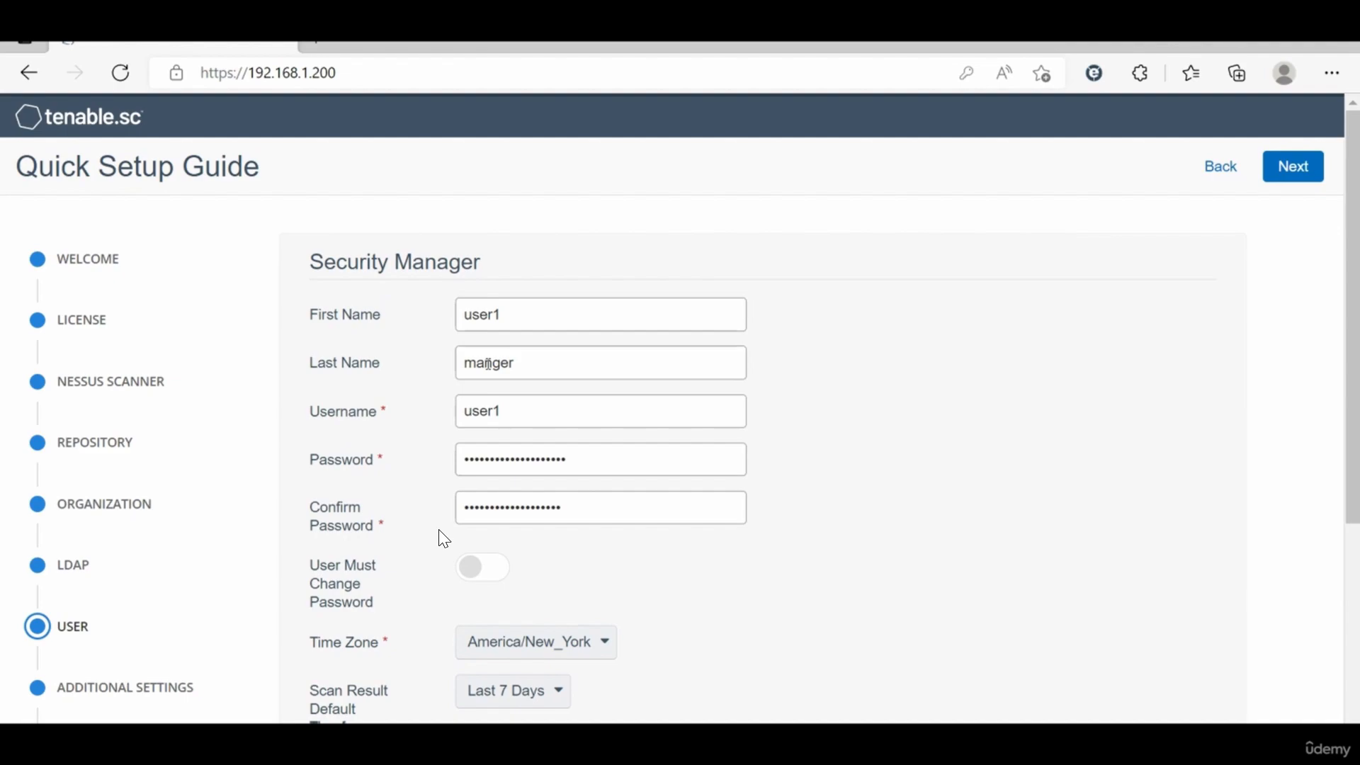
{"action": "scroll", "coordinate": [488, 364], "scroll_direction": "down", "scroll_amount": 5}
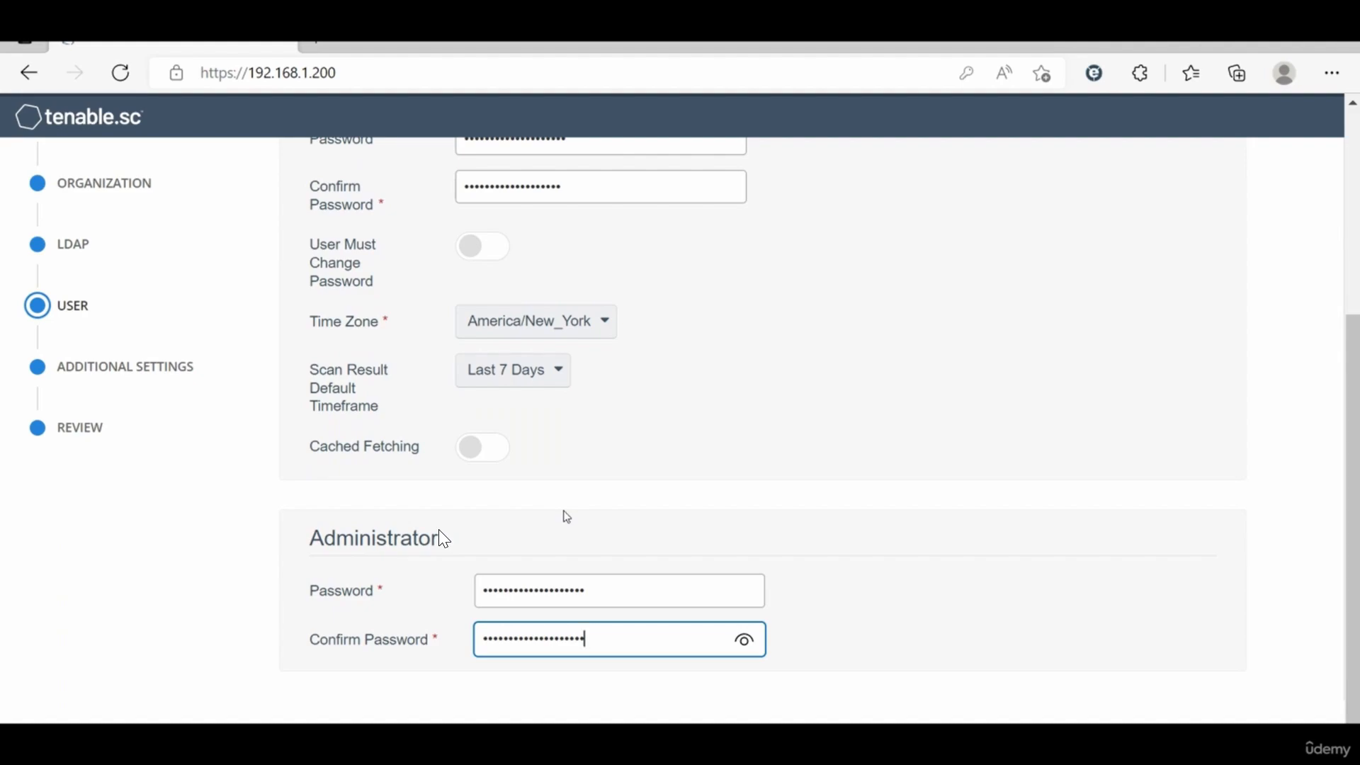
{"action": "scroll", "coordinate": [567, 516], "scroll_direction": "up", "scroll_amount": 3}
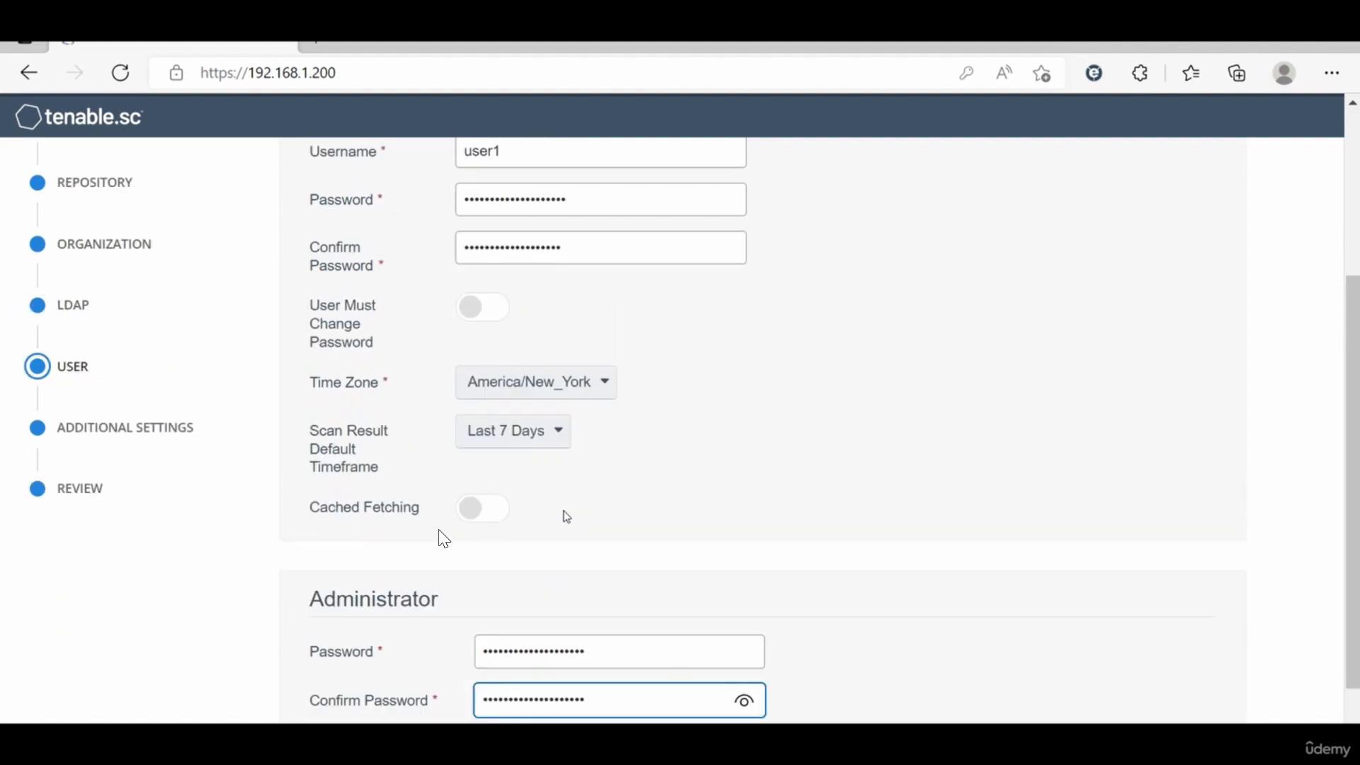
{"action": "scroll", "coordinate": [564, 516], "scroll_direction": "down", "scroll_amount": 3}
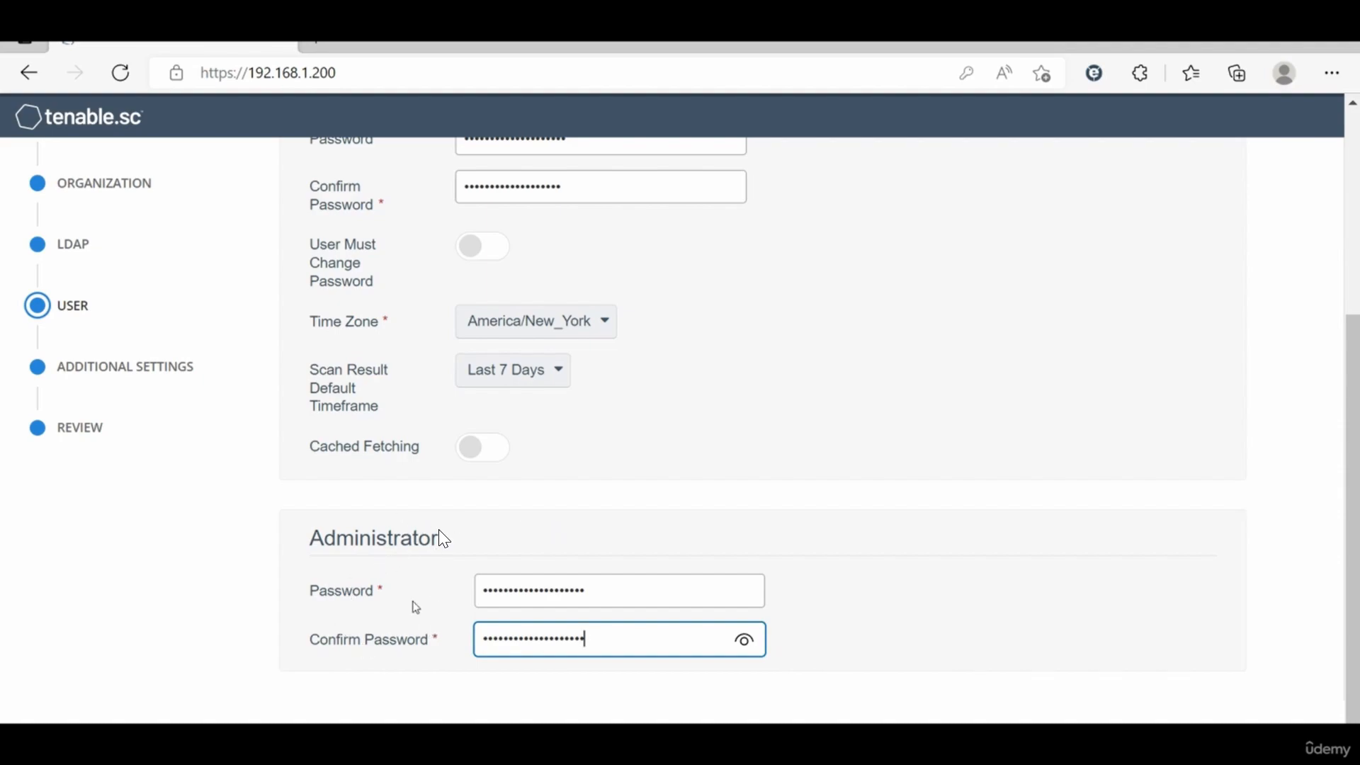
{"action": "scroll", "coordinate": [416, 607], "scroll_direction": "up", "scroll_amount": 3}
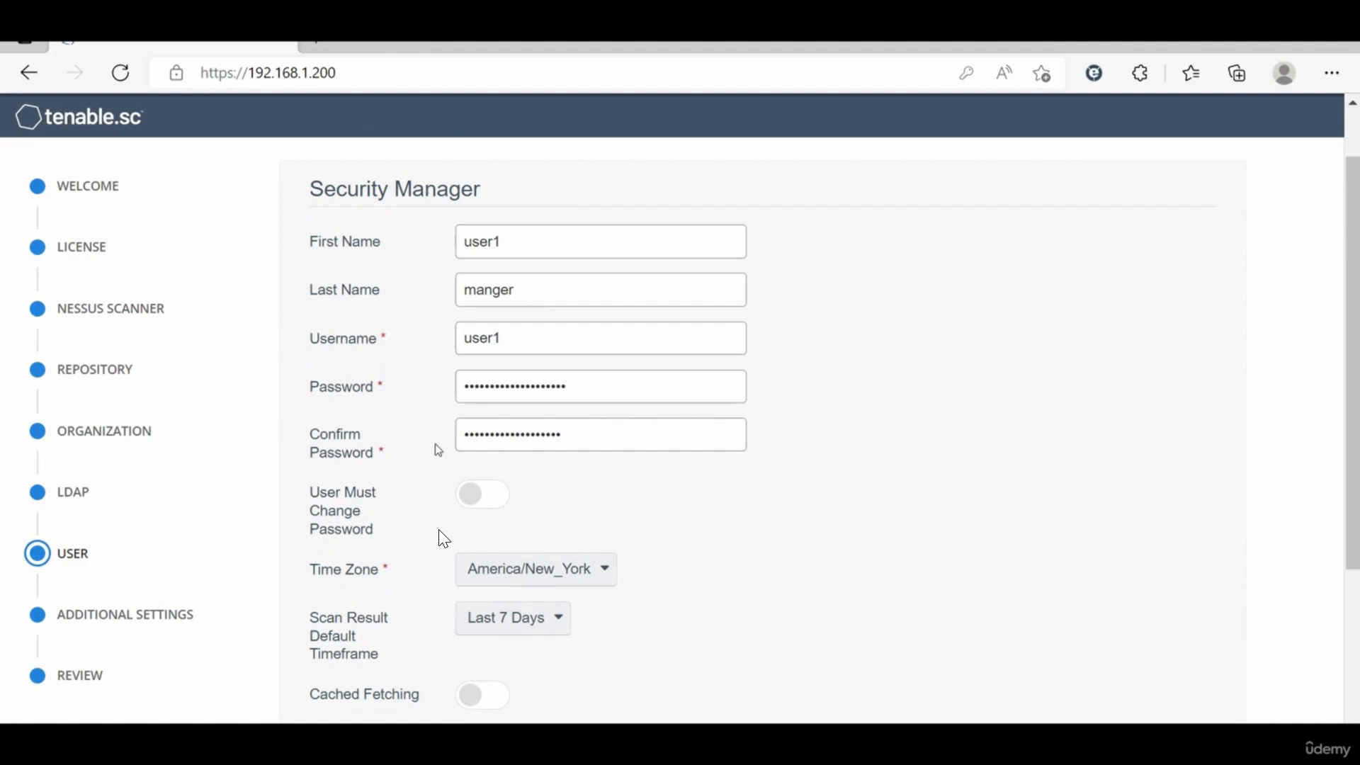
{"action": "scroll", "coordinate": [583, 505], "scroll_direction": "down", "scroll_amount": 2}
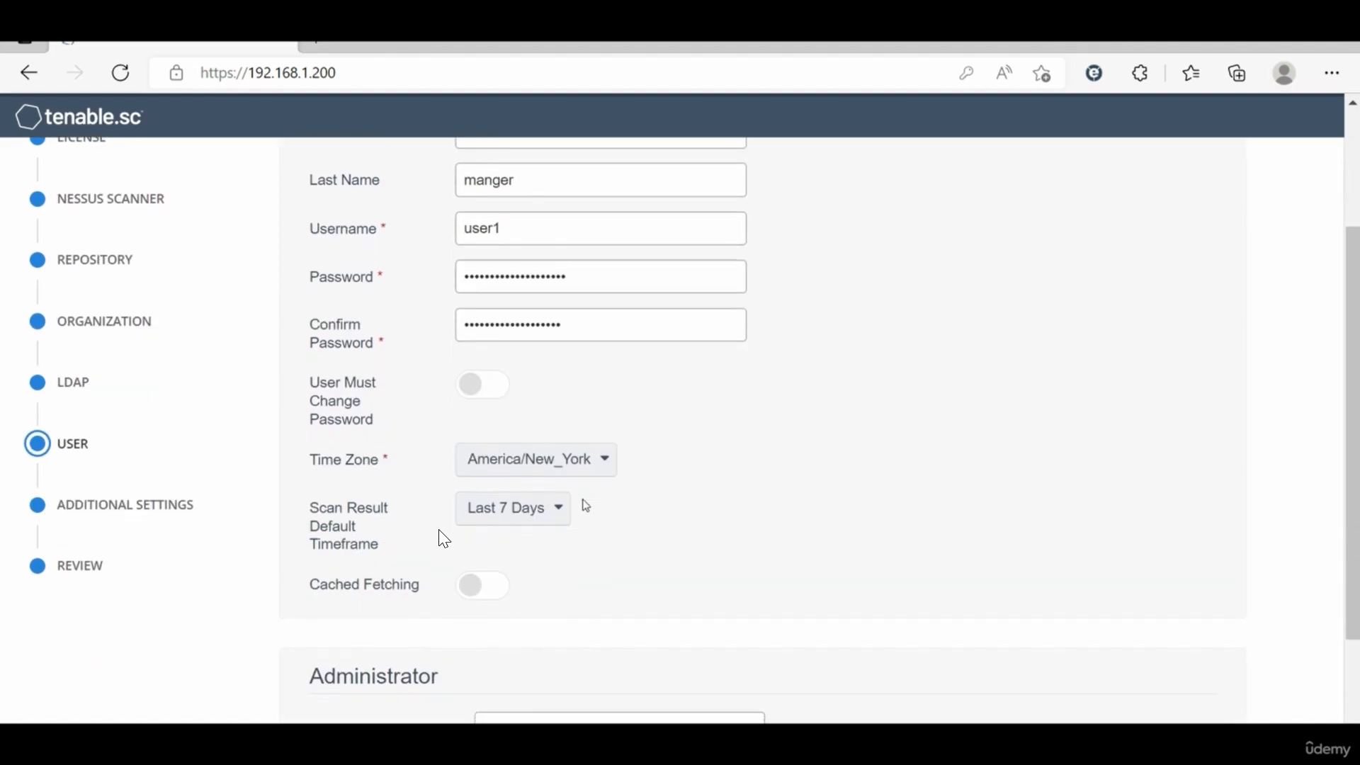
{"action": "scroll", "coordinate": [583, 503], "scroll_direction": "up", "scroll_amount": 3}
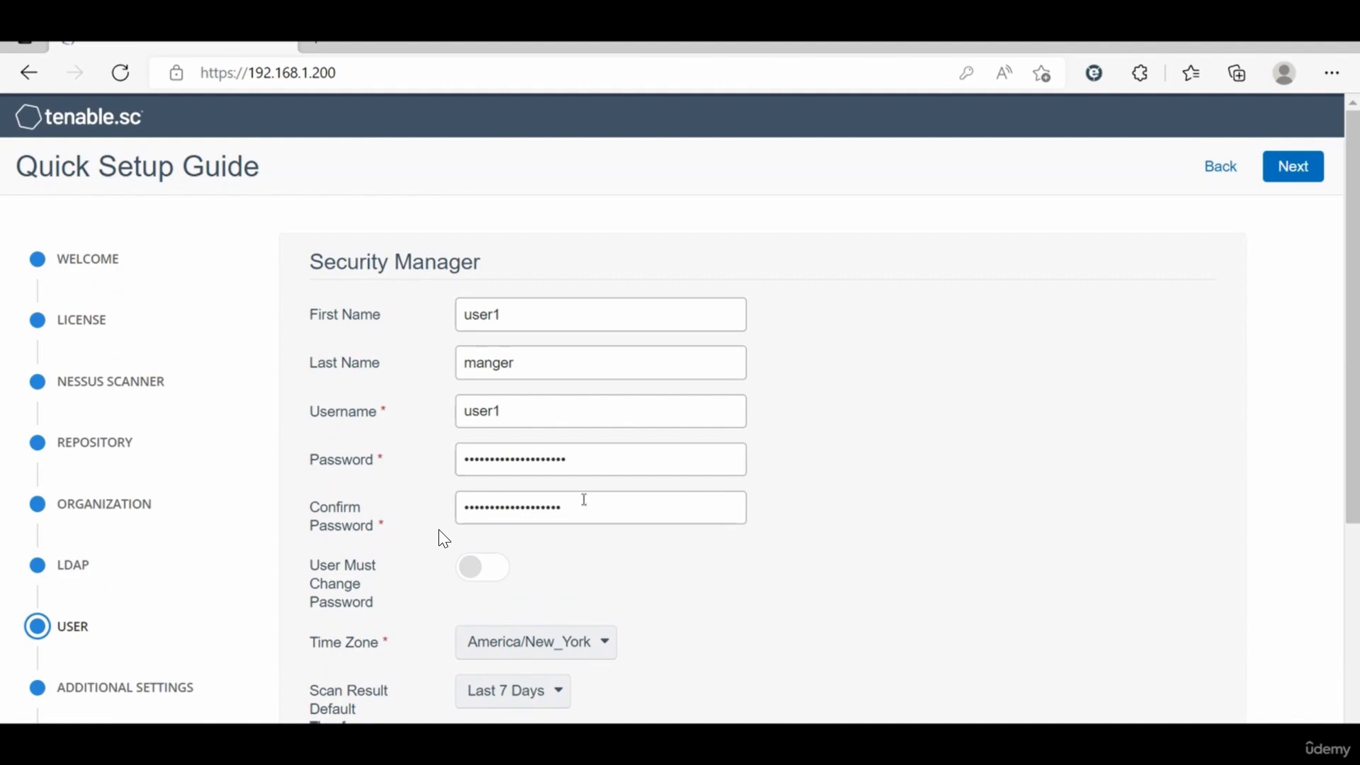
{"action": "left_click", "coordinate": [1307, 168]}
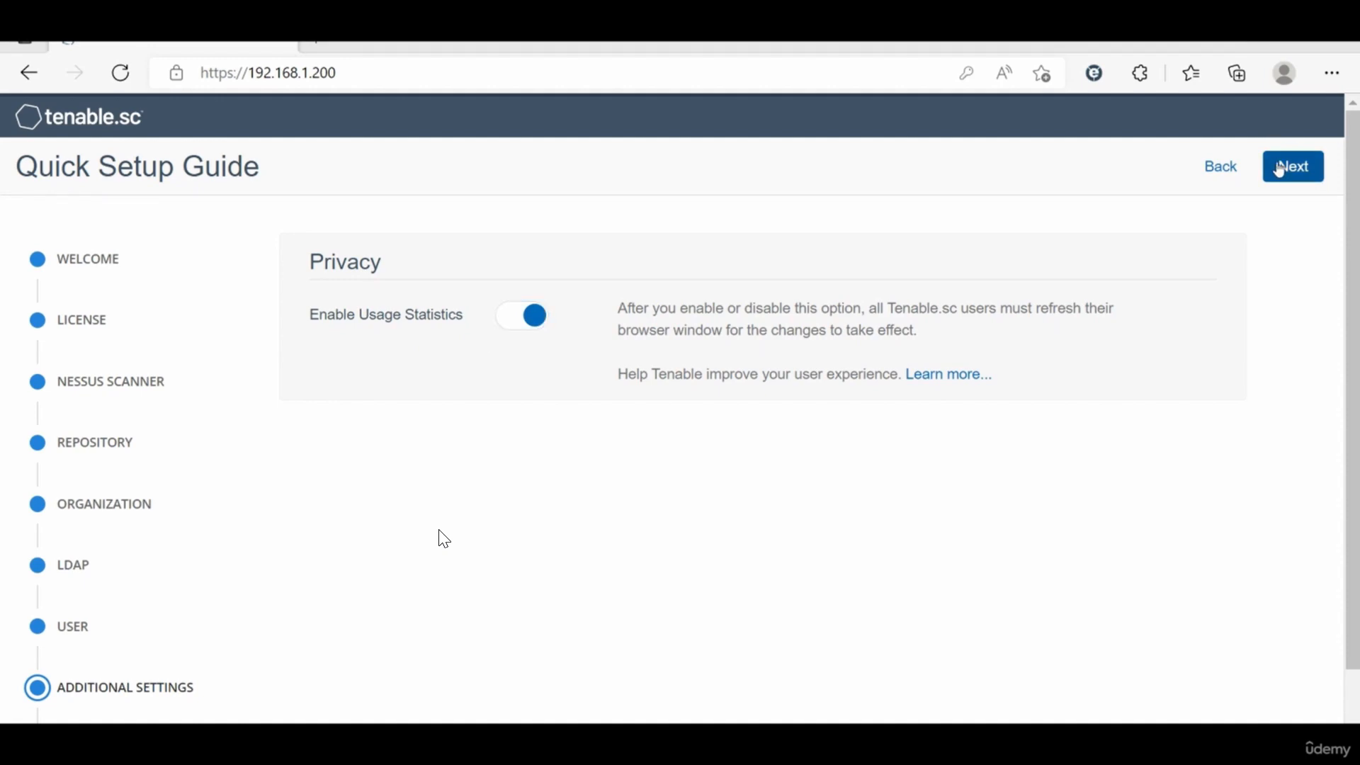
Step: Proceed through Additional Settings and Review, then complete the setup
{"action": "scroll", "coordinate": [900, 450], "scroll_direction": "down", "scroll_amount": 1}
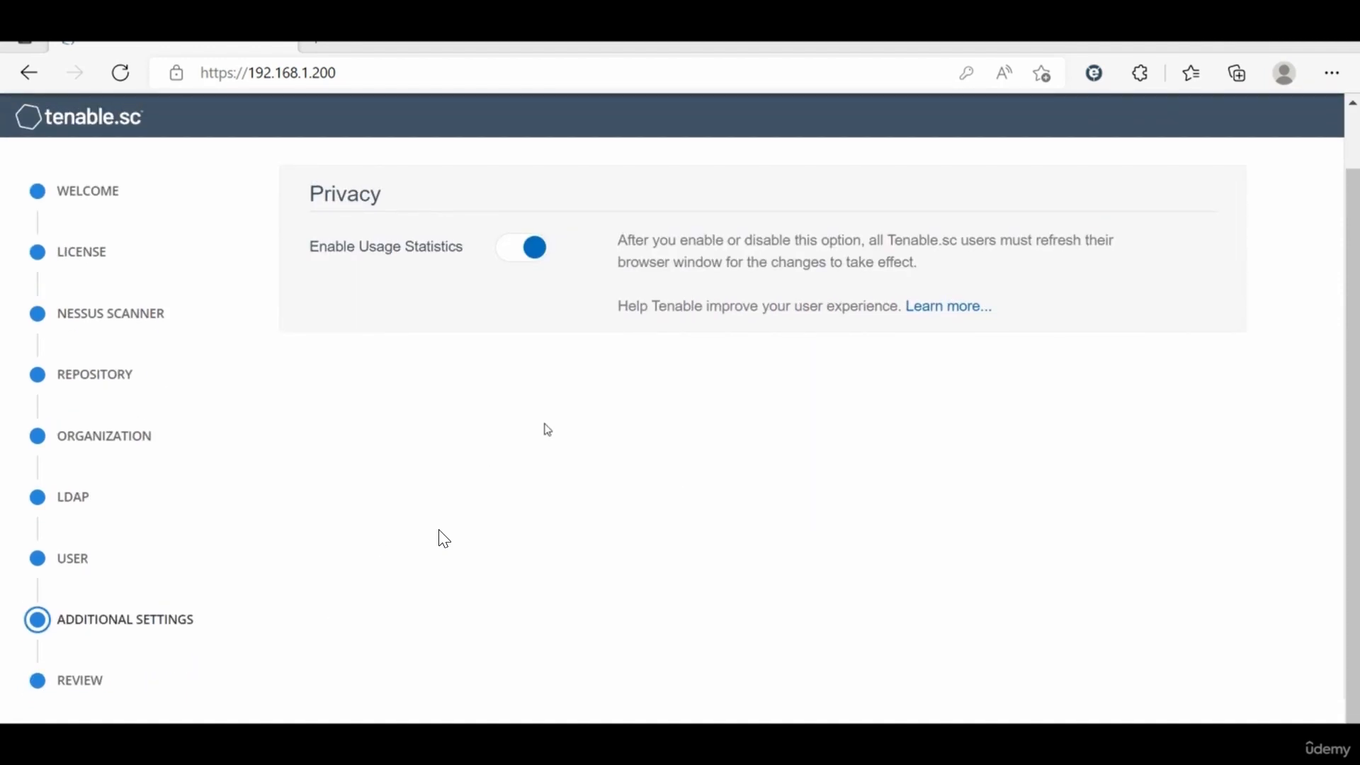
{"action": "scroll", "coordinate": [213, 328], "scroll_direction": "up", "scroll_amount": 1}
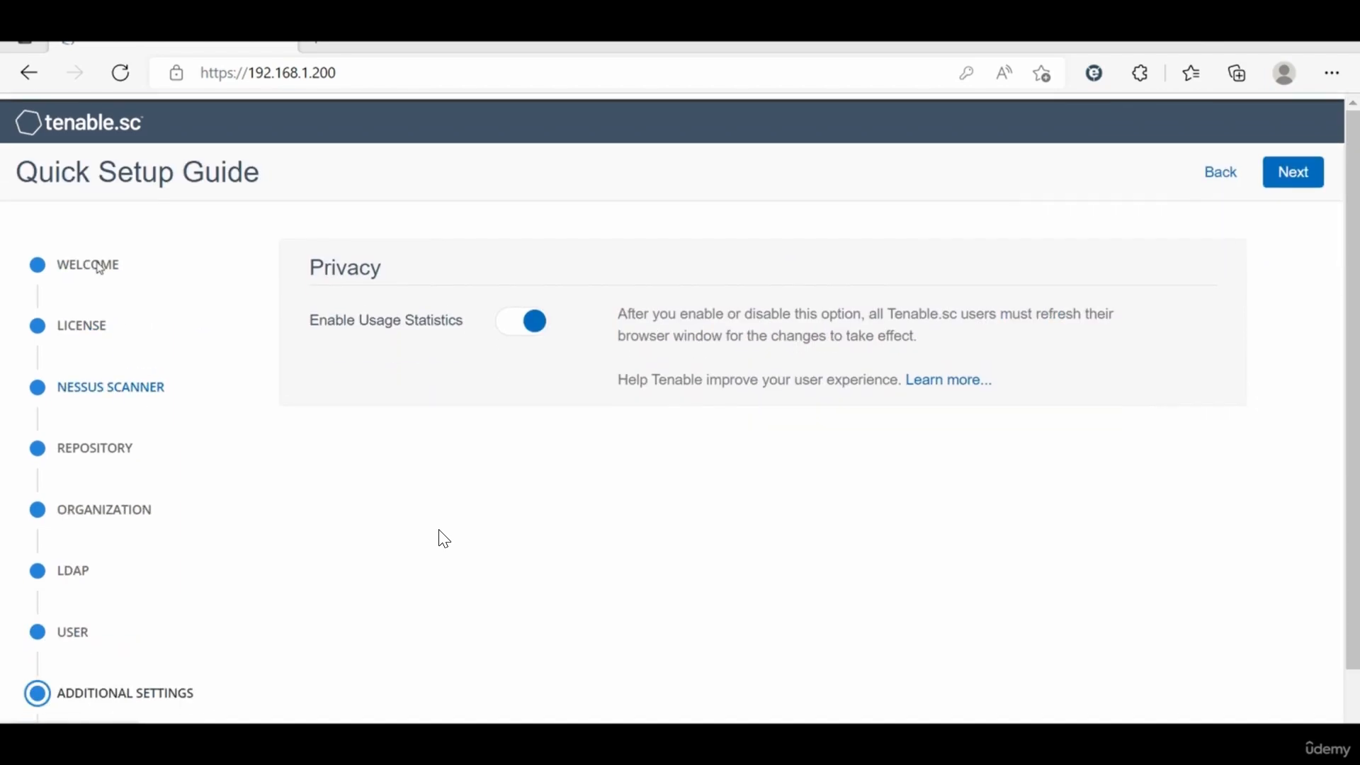
{"action": "scroll", "coordinate": [304, 311], "scroll_direction": "down", "scroll_amount": 1}
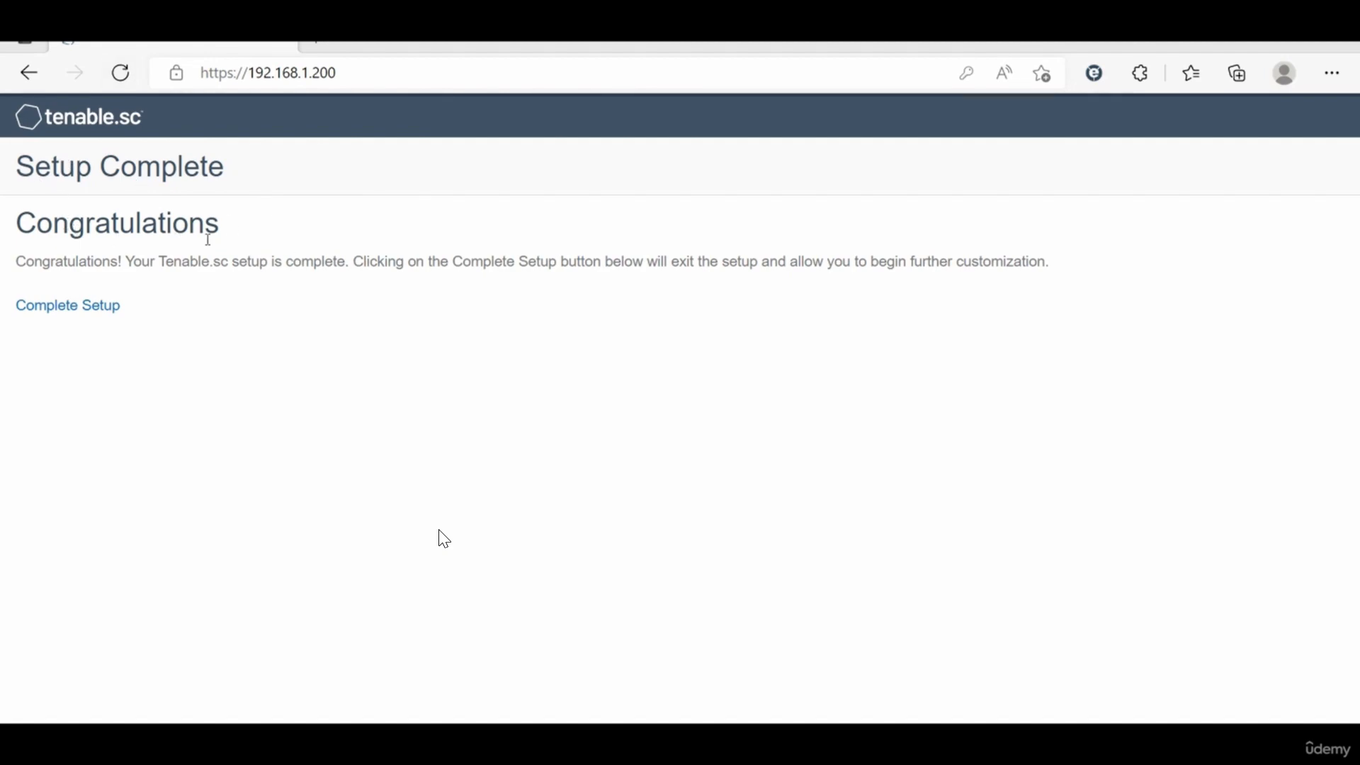
{"action": "left_click", "coordinate": [73, 314]}
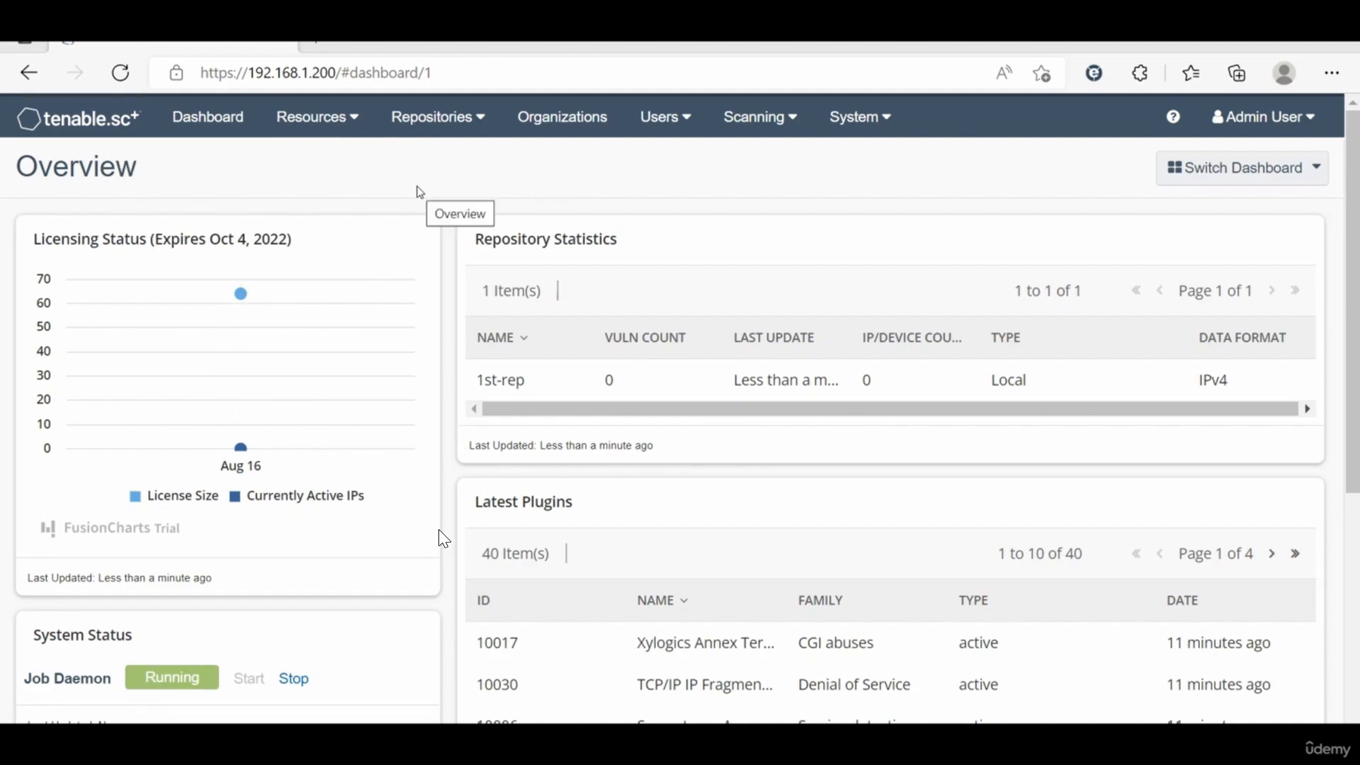
Step: Open the system Configuration page and select the Plugins / Feed settings
{"action": "left_click", "coordinate": [864, 125]}
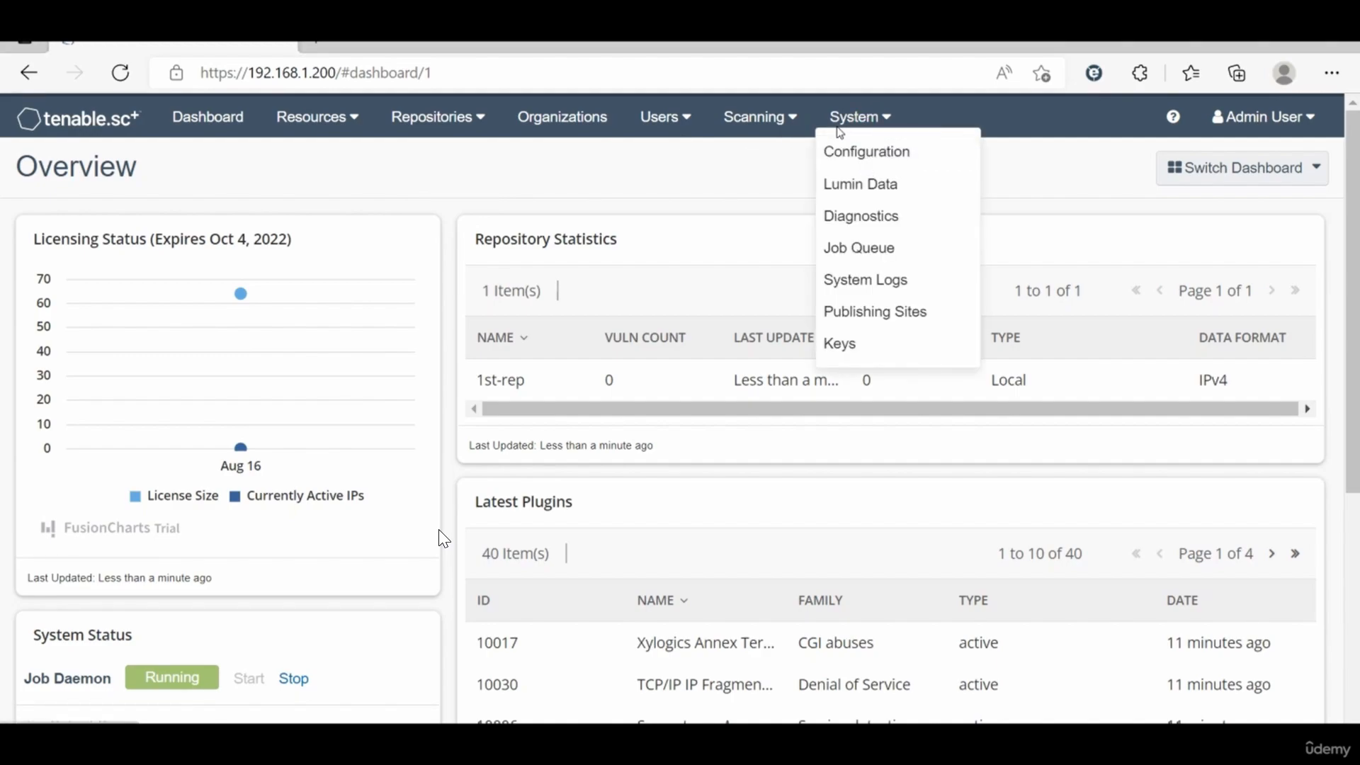
{"action": "left_click", "coordinate": [879, 124]}
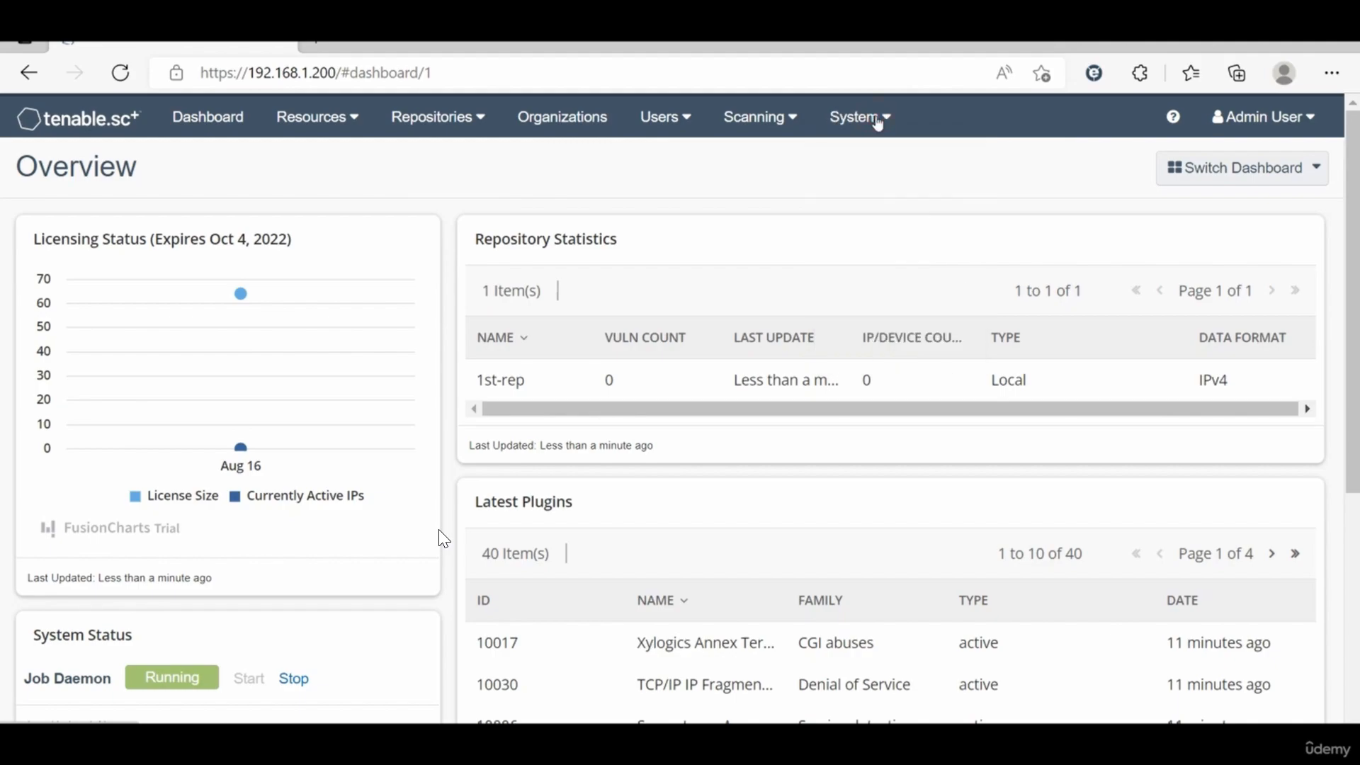
{"action": "left_click", "coordinate": [878, 123]}
{"action": "left_click", "coordinate": [874, 151]}
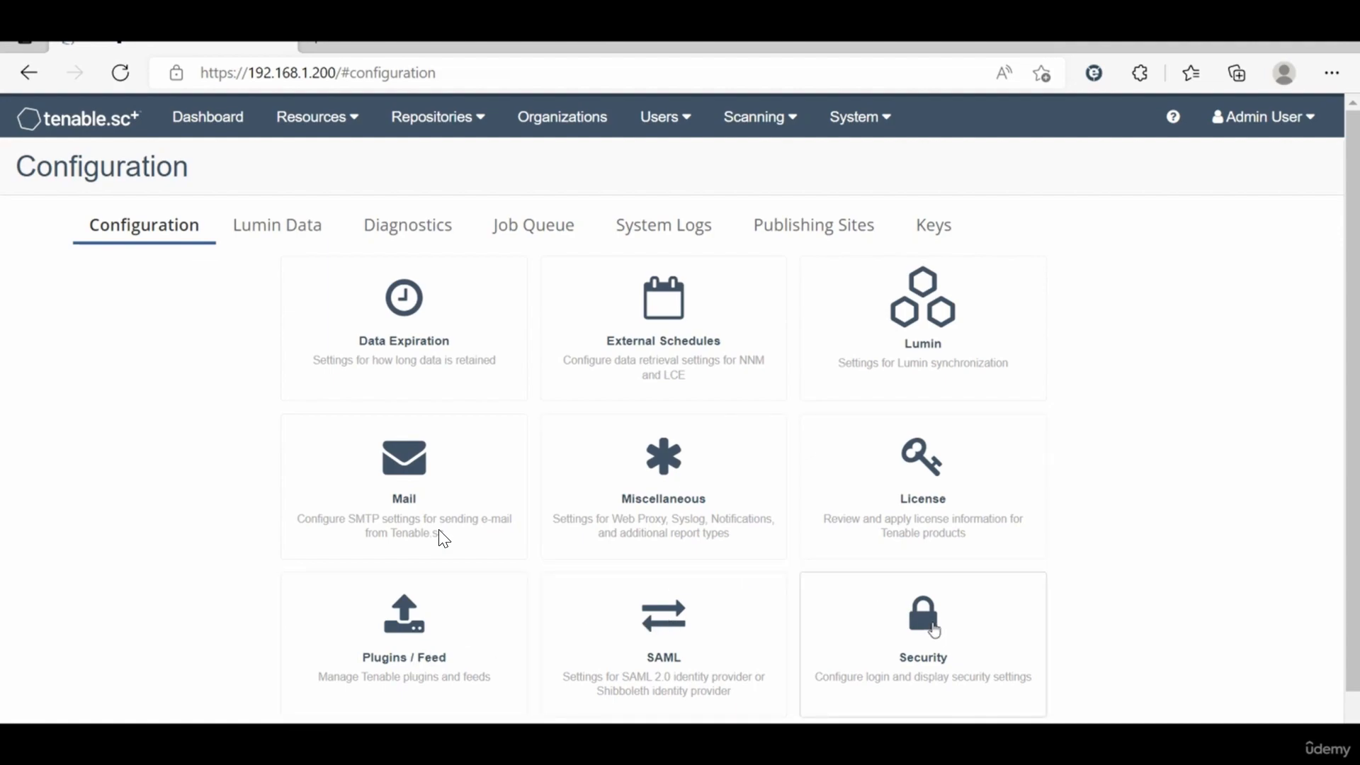
{"action": "left_click", "coordinate": [449, 611]}
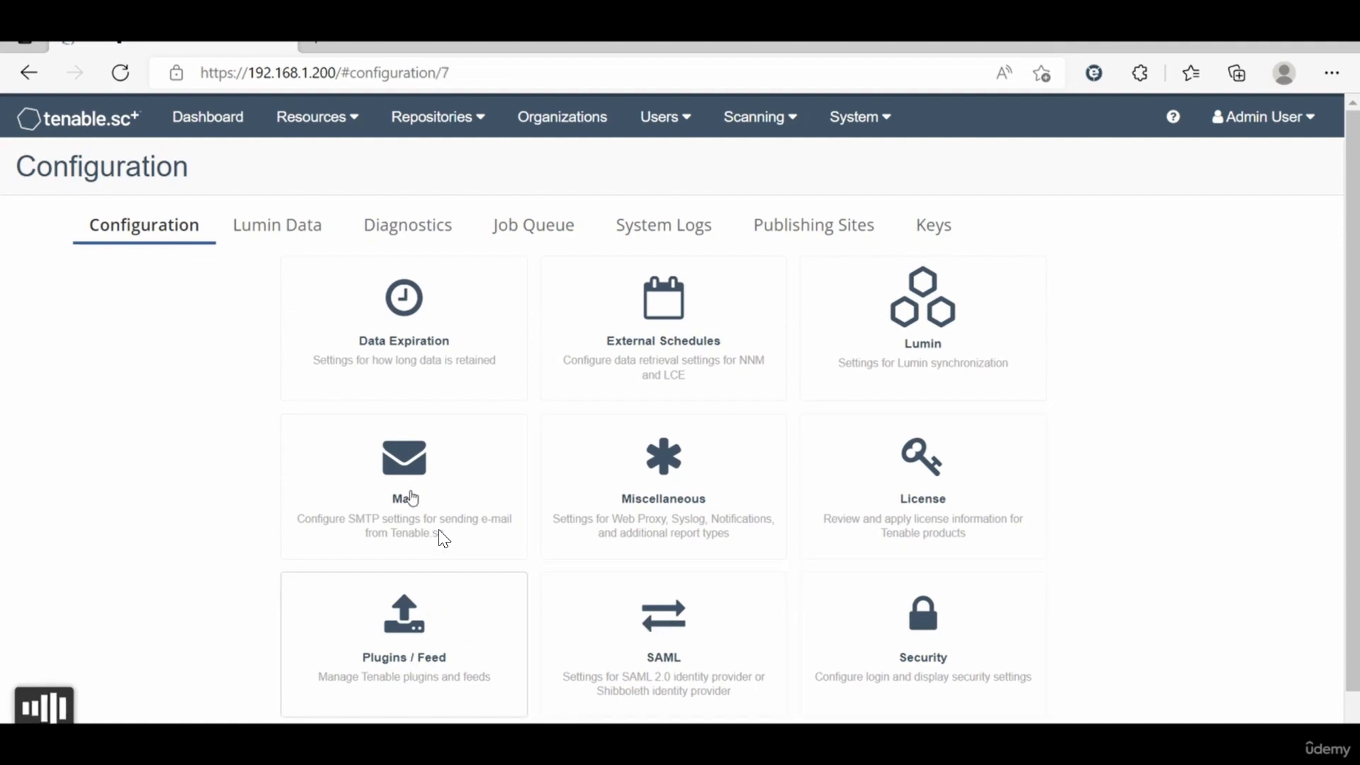
Step: Request immediate updates of the Tenable.sc Feed and the Active Plugins from the feed schedules
{"action": "scroll", "coordinate": [443, 538], "scroll_direction": "down", "scroll_amount": 1}
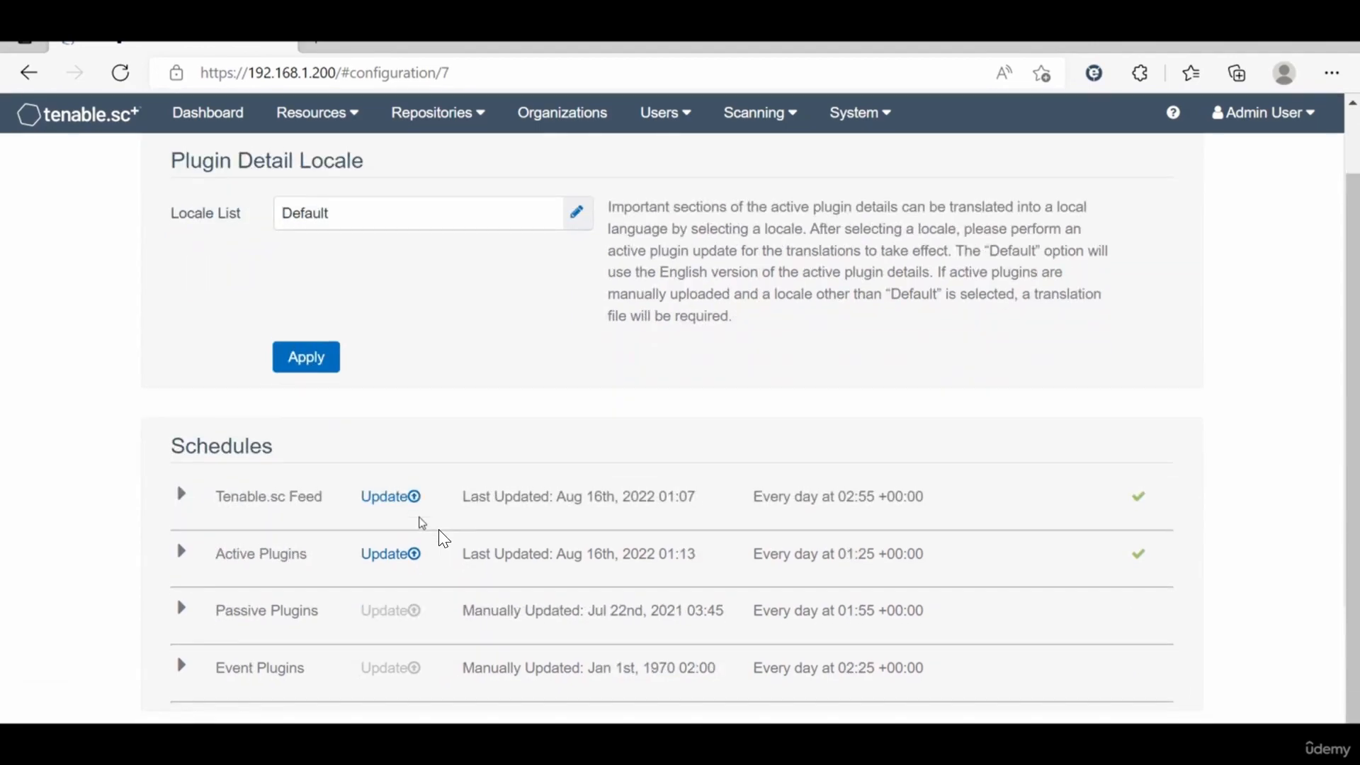
{"action": "left_click", "coordinate": [380, 505]}
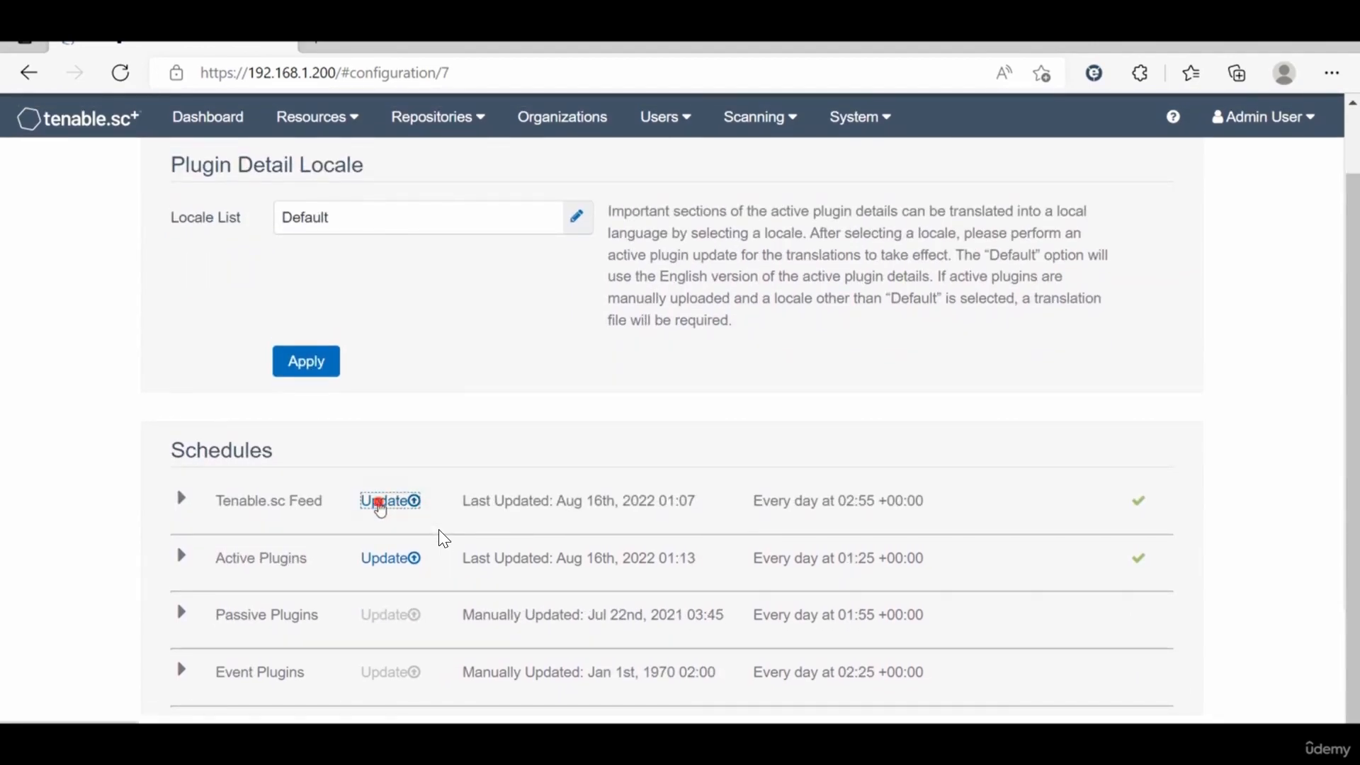
{"action": "left_click", "coordinate": [390, 559]}
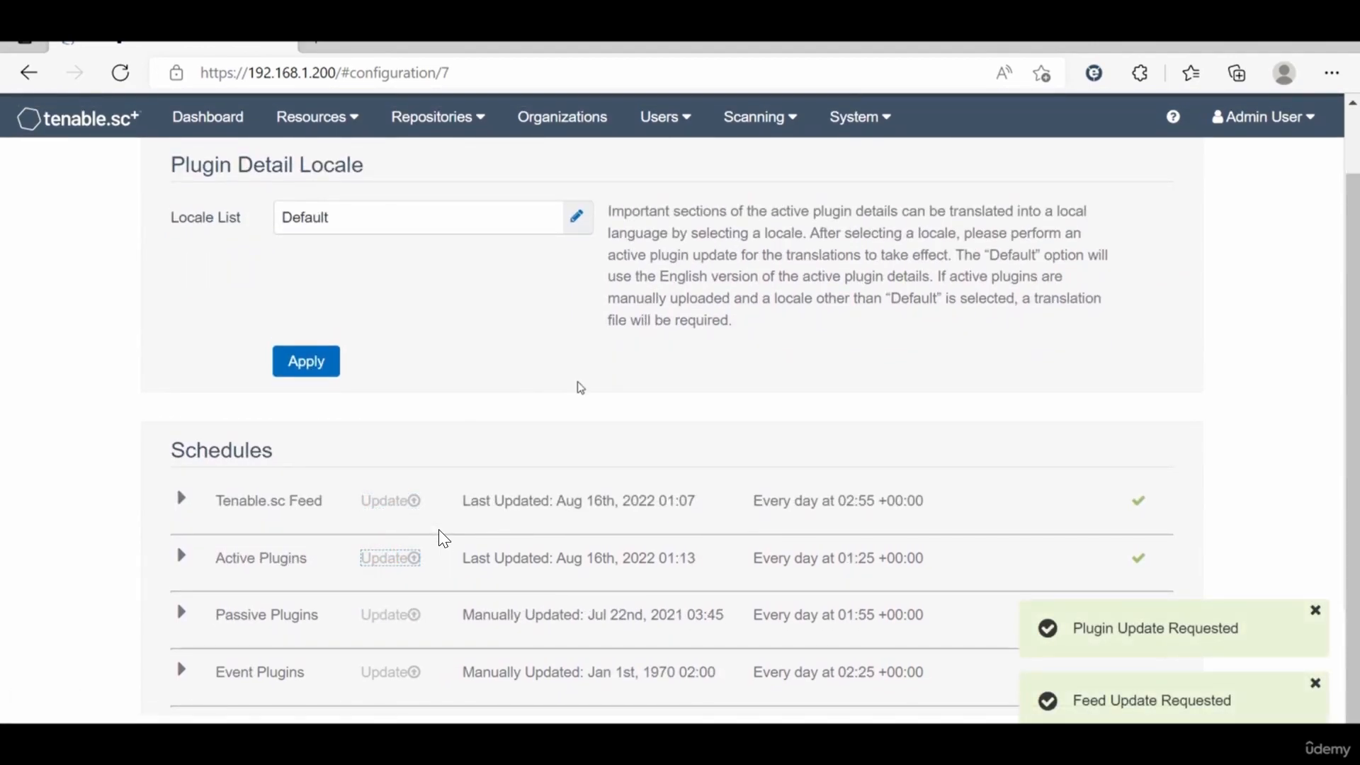
Step: Open the Nessus Scanners resource page from the navigation menus
{"action": "scroll", "coordinate": [536, 425], "scroll_direction": "up", "scroll_amount": 1}
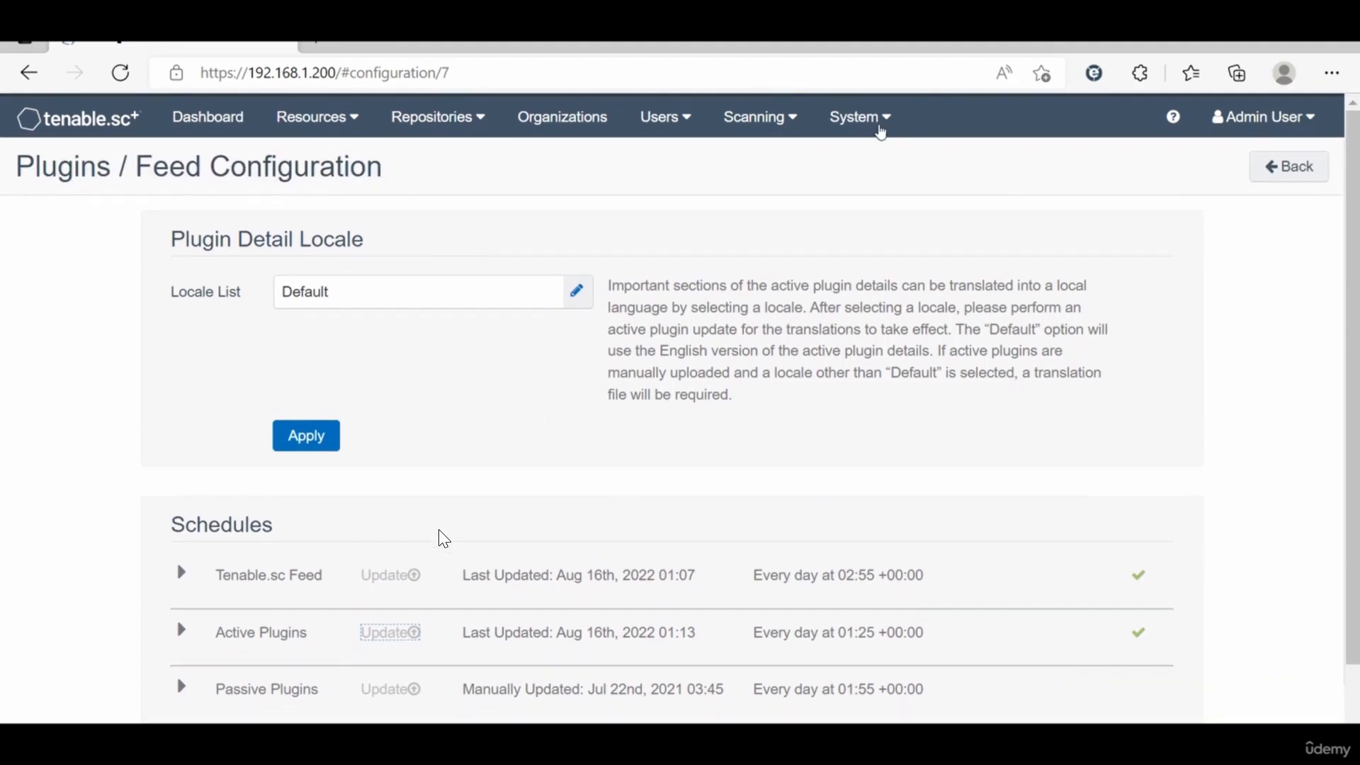
{"action": "left_click", "coordinate": [885, 129]}
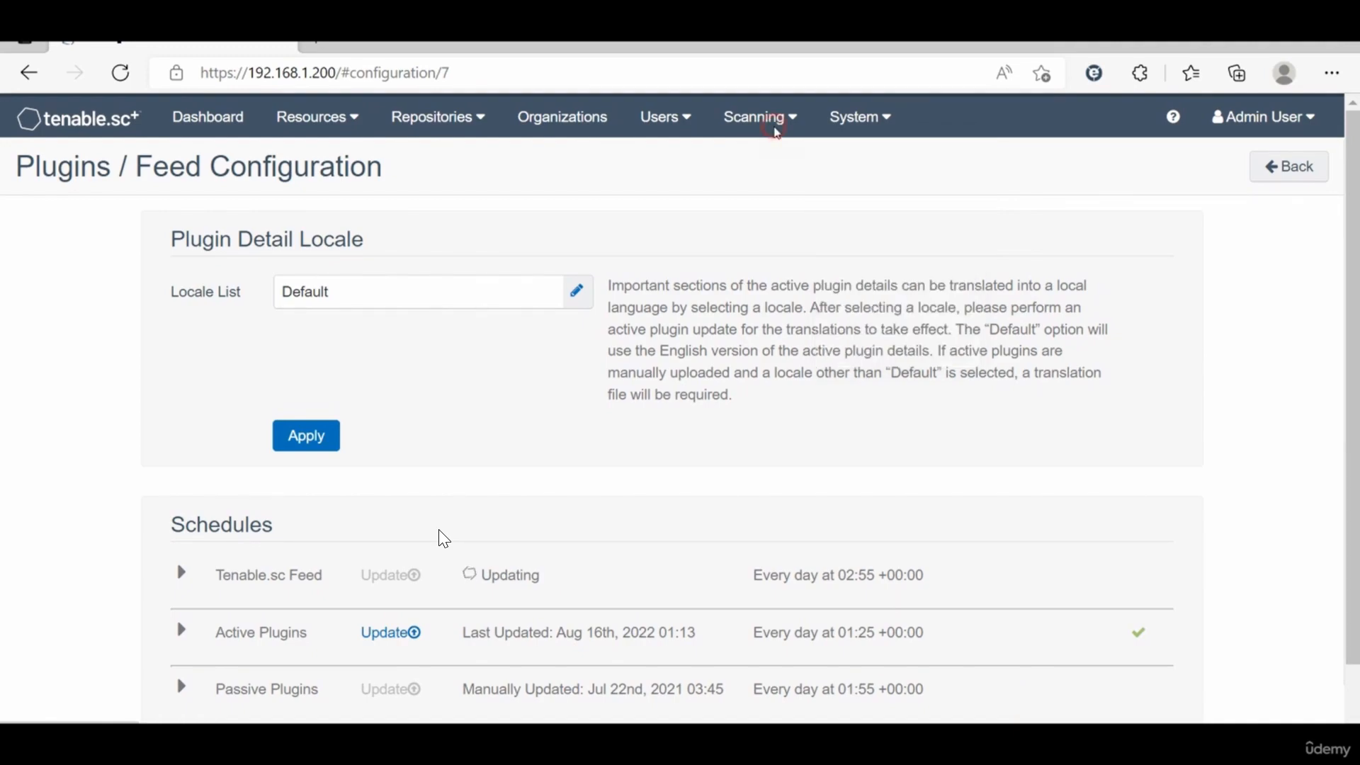
{"action": "mouse_move", "coordinate": [751, 130]}
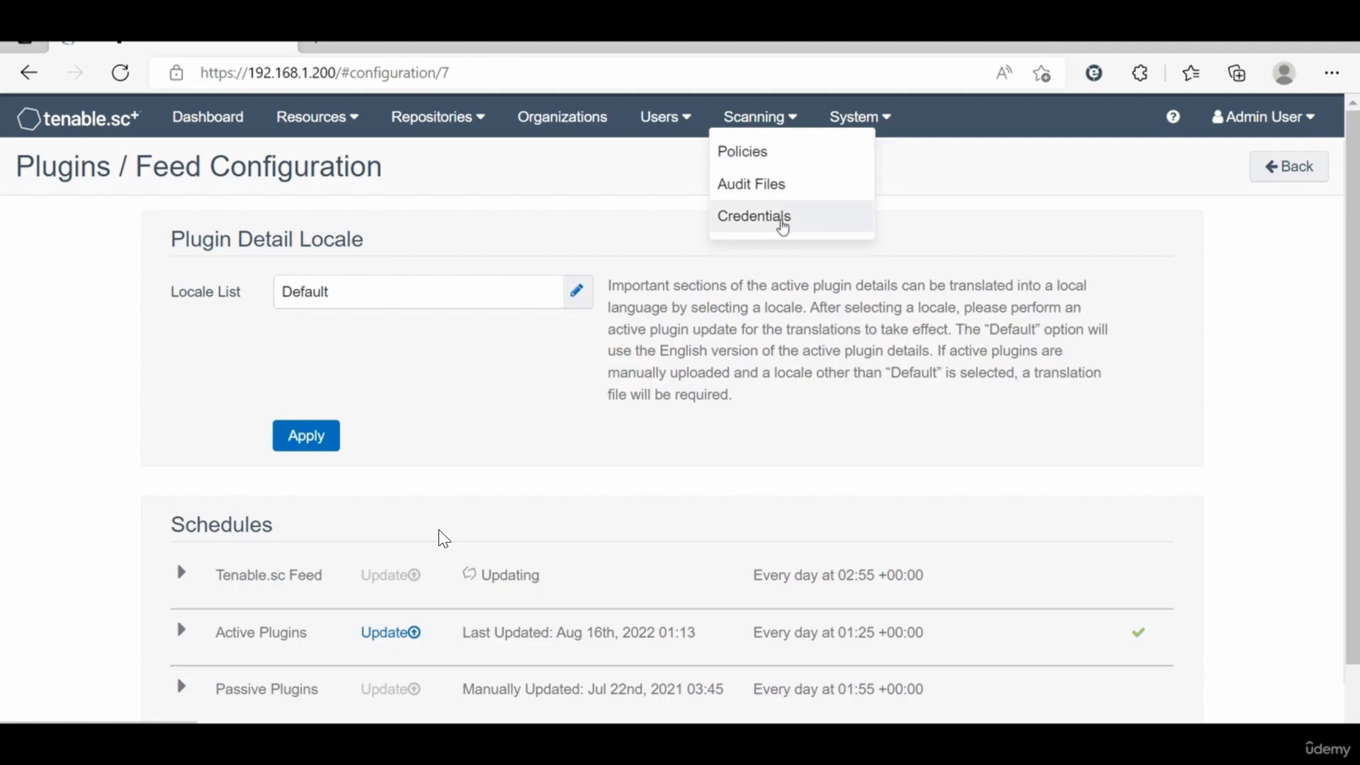
{"action": "left_click", "coordinate": [683, 121]}
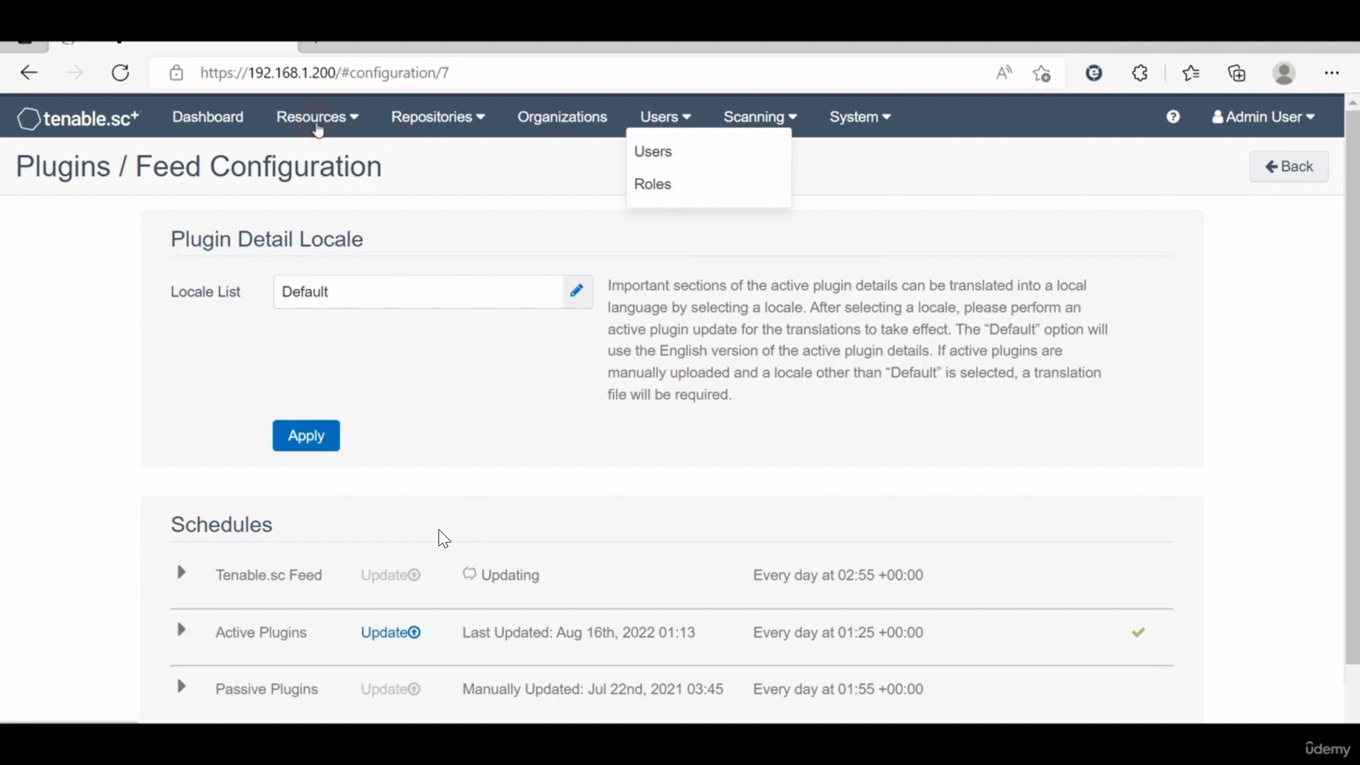
{"action": "left_click", "coordinate": [319, 126]}
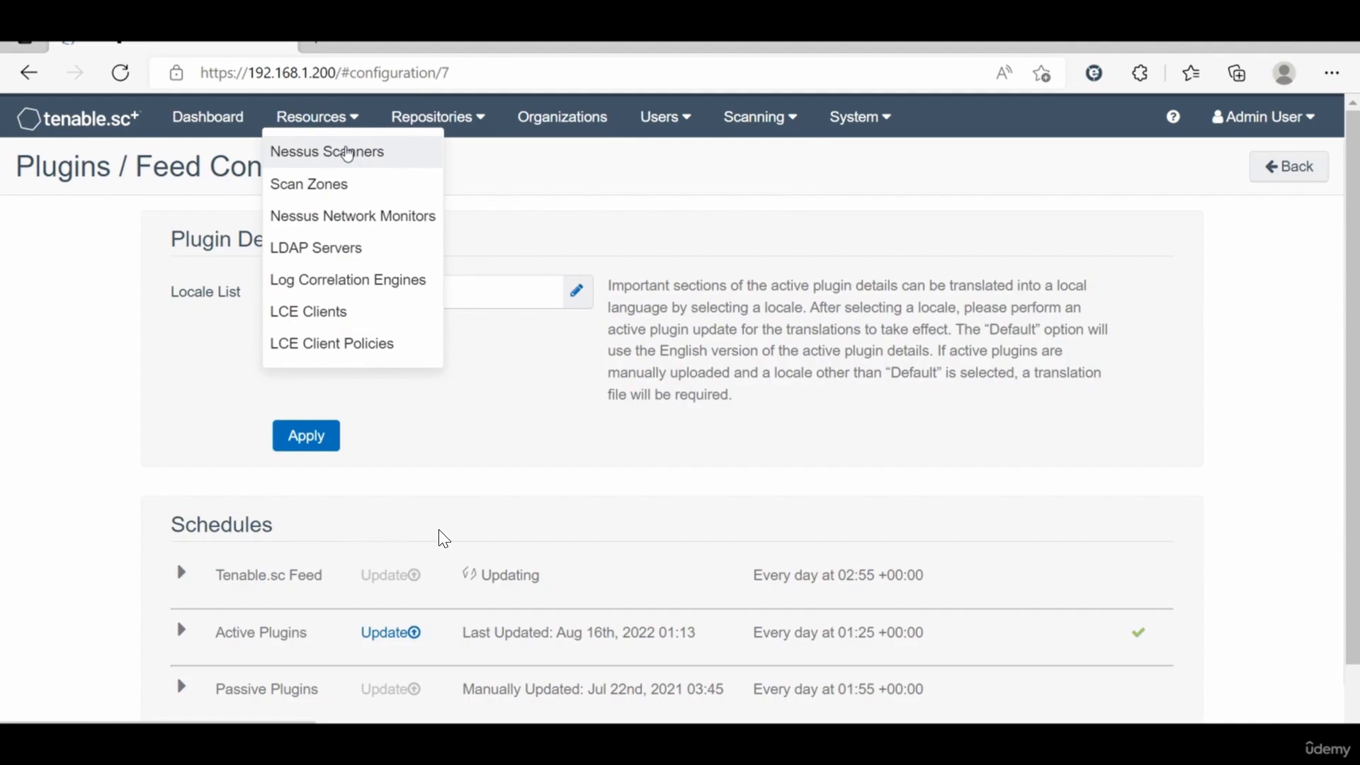
{"action": "left_click", "coordinate": [348, 152]}
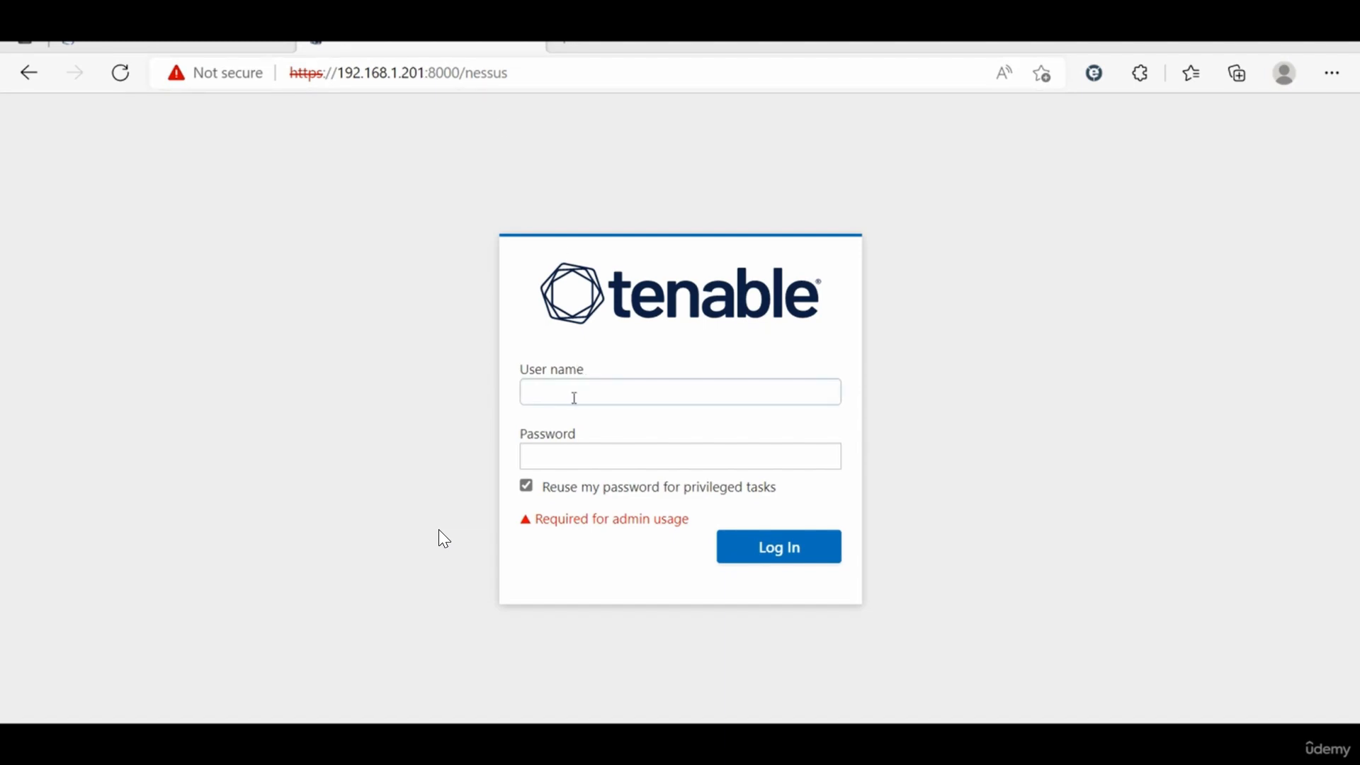
Step: Log in to the scanner's management console as admin with the account password
{"action": "left_click", "coordinate": [544, 390]}
{"action": "type", "text": "admin"}
{"action": "key", "text": "Tab"}
{"action": "type", "text": "********"}
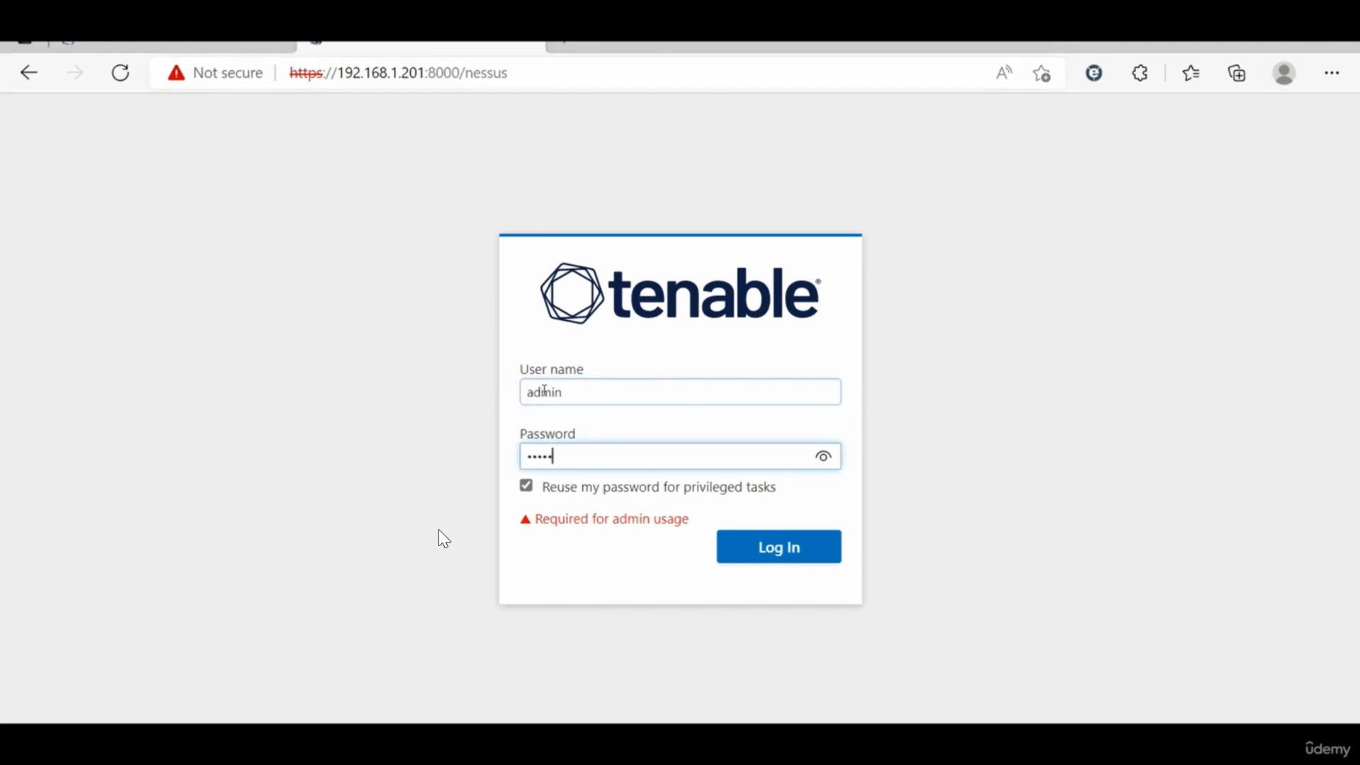
{"action": "type", "text": "************"}
{"action": "key", "text": "Return"}
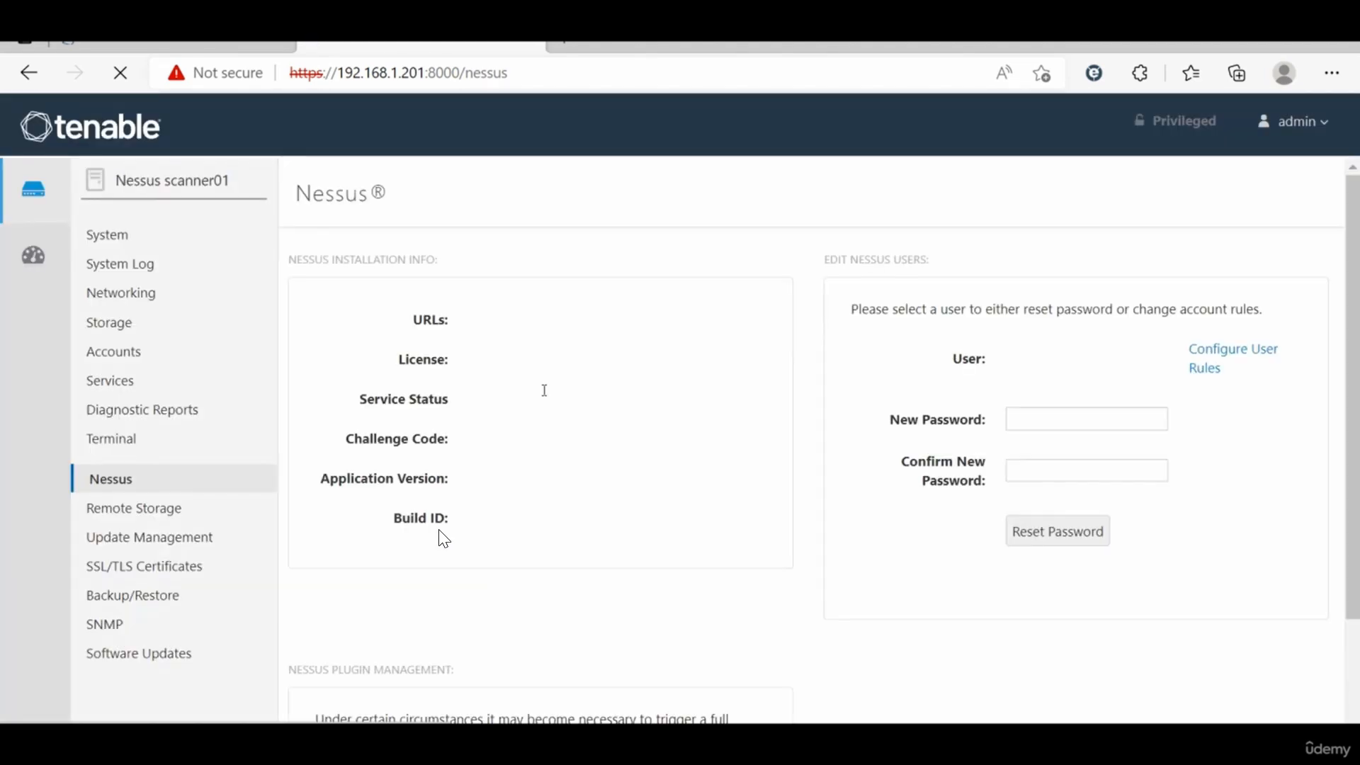
Step: Review the scanner's system information, then open the Nessus service page
{"action": "left_click", "coordinate": [200, 234]}
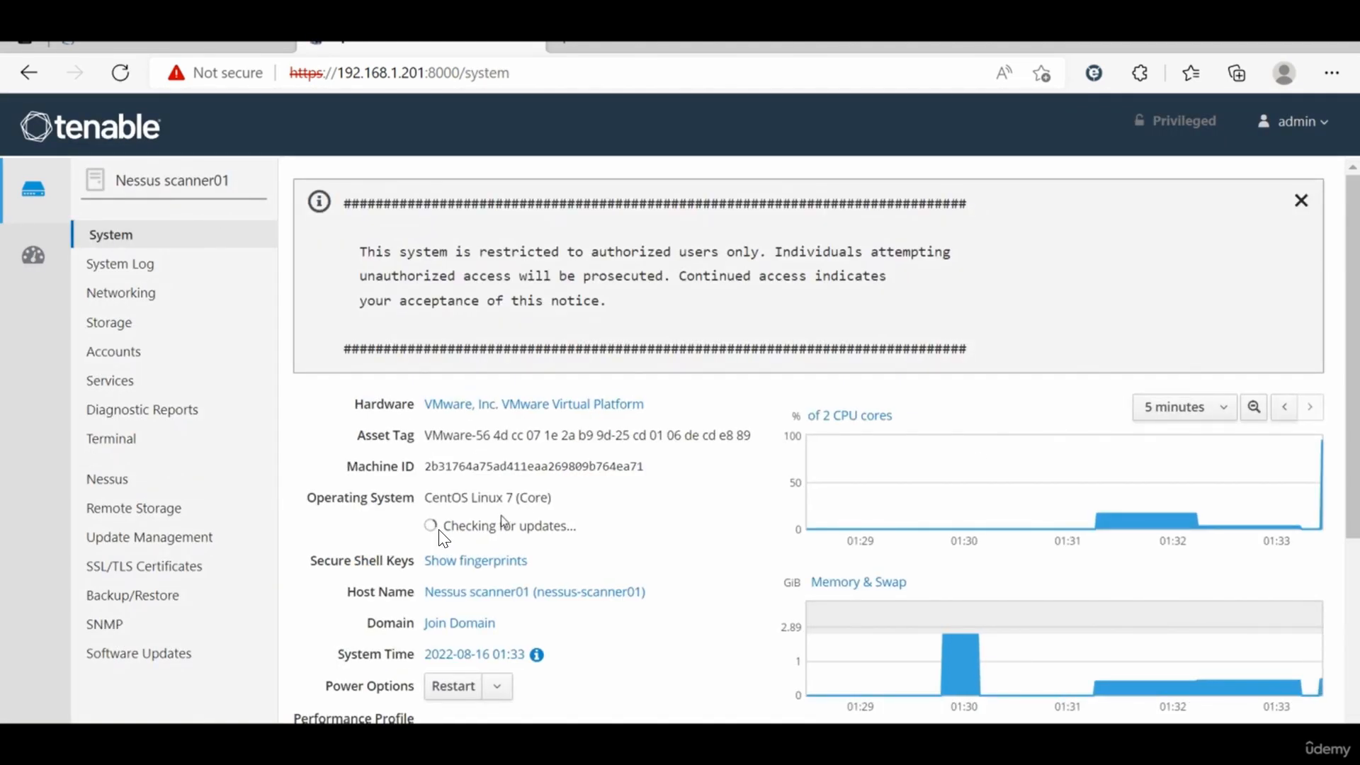
{"action": "scroll", "coordinate": [444, 539], "scroll_direction": "down", "scroll_amount": 1}
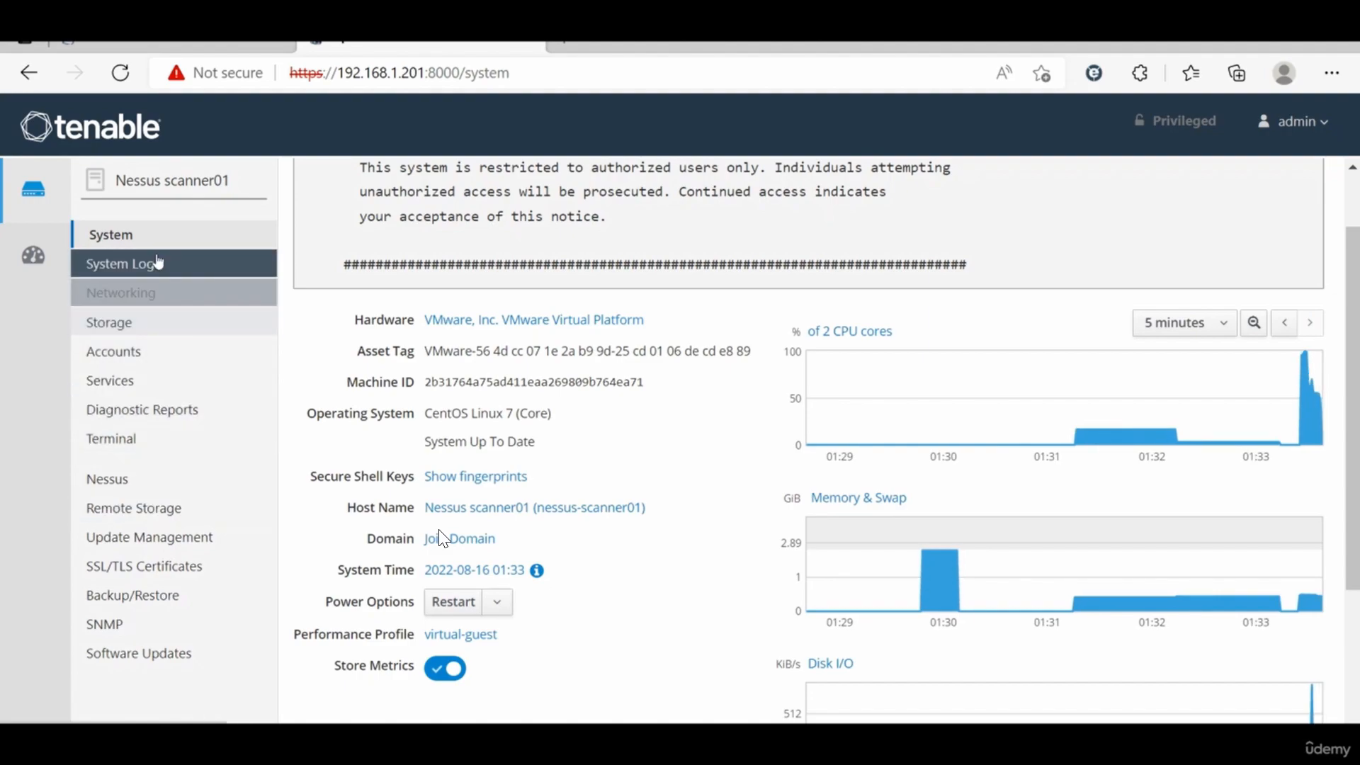
{"action": "left_click", "coordinate": [167, 490]}
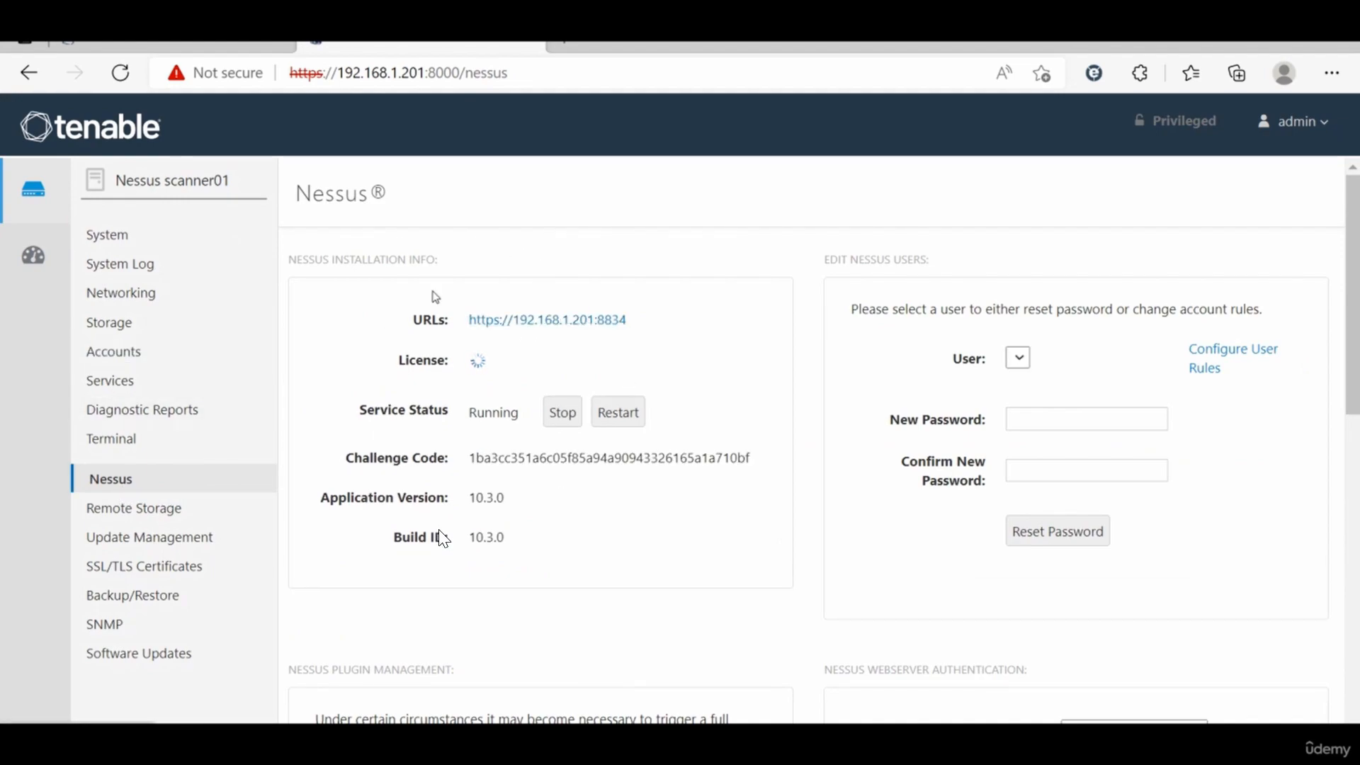
Step: Open the Nessus web interface on port 8834 and choose the Managed Scanner deployment
{"action": "left_click", "coordinate": [540, 327]}
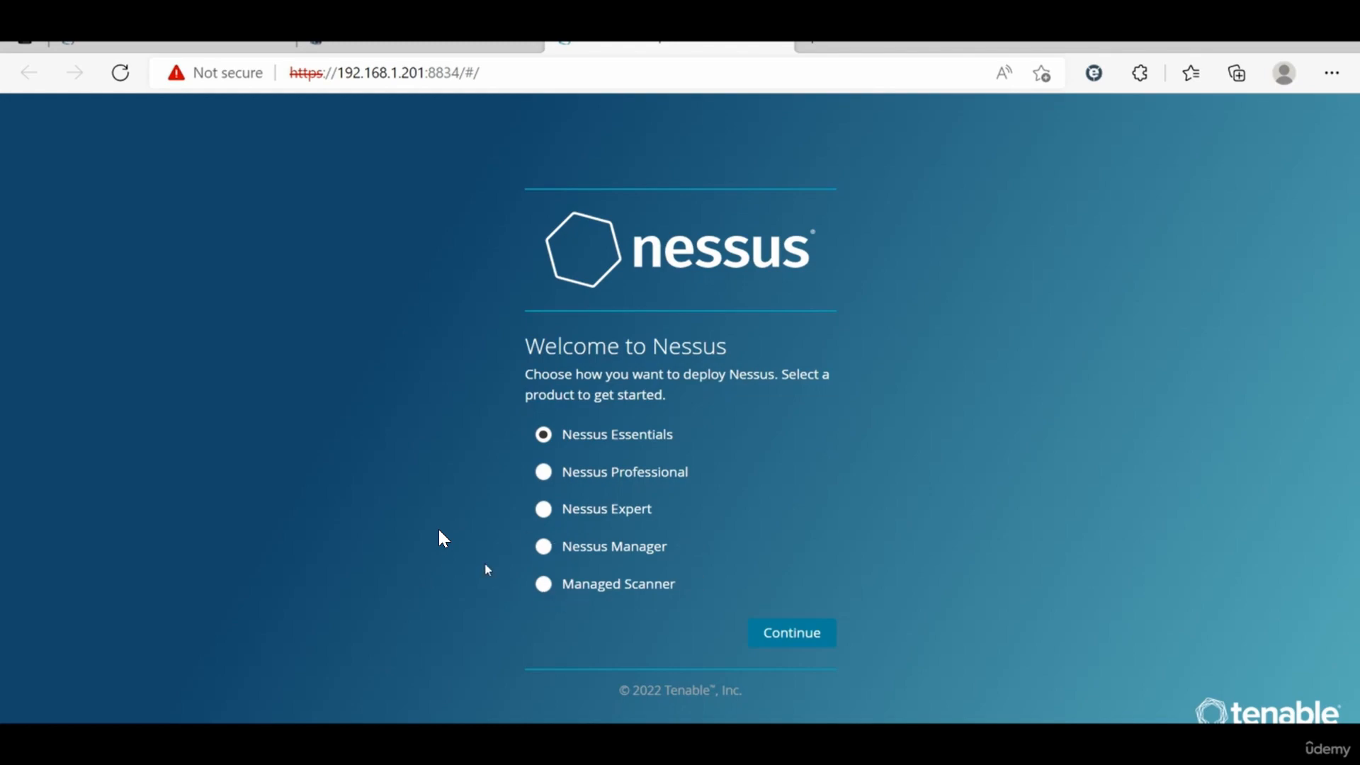
{"action": "left_click", "coordinate": [584, 596]}
{"action": "left_click", "coordinate": [794, 635]}
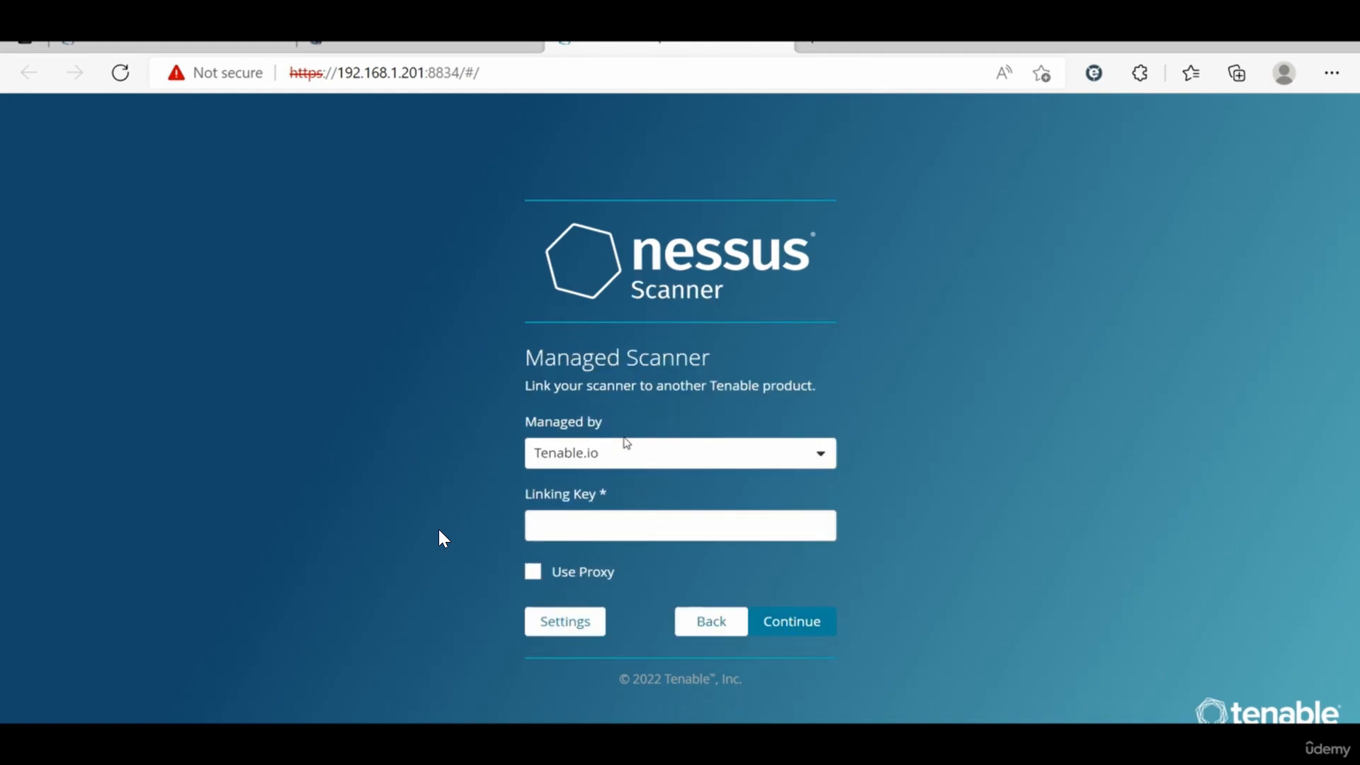
Step: Set the scanner to be managed by Tenable.sc and continue past the advanced settings
{"action": "left_click", "coordinate": [678, 456]}
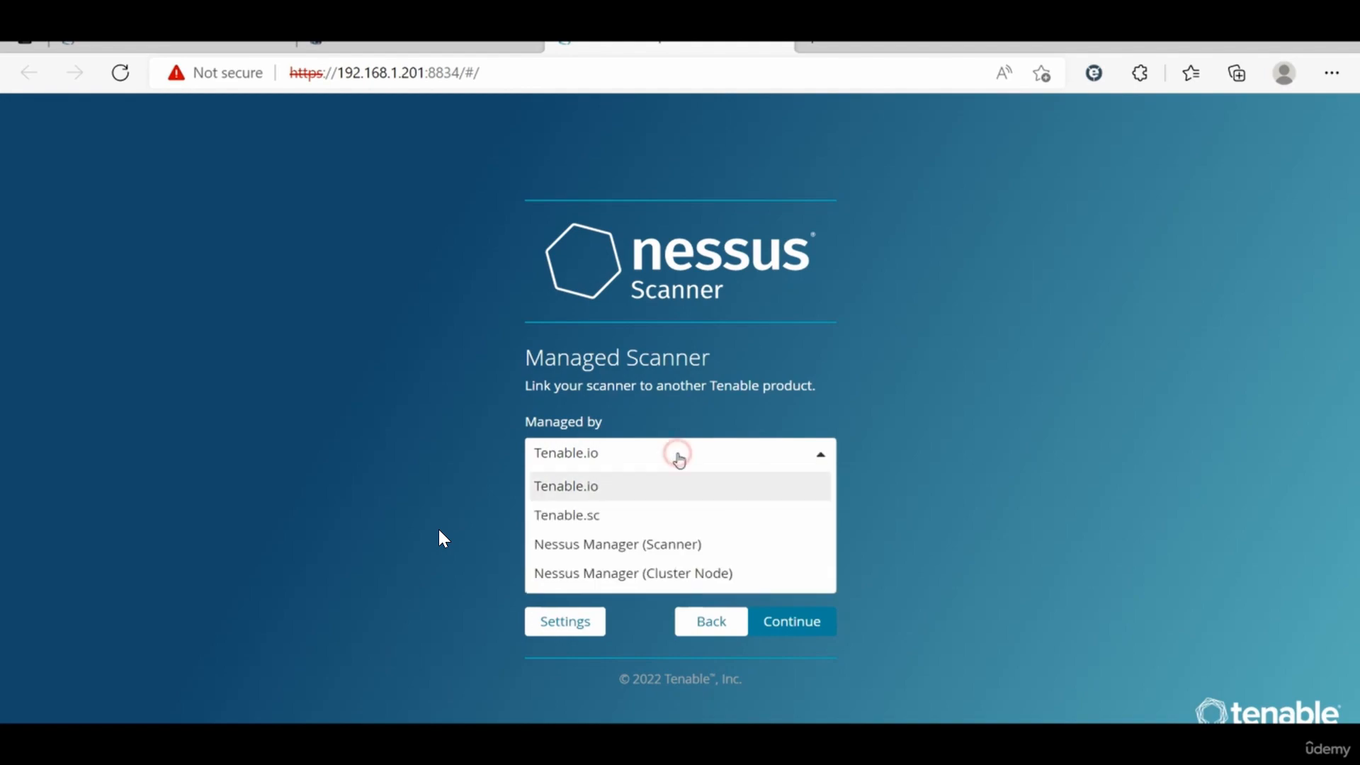
{"action": "left_click", "coordinate": [583, 525]}
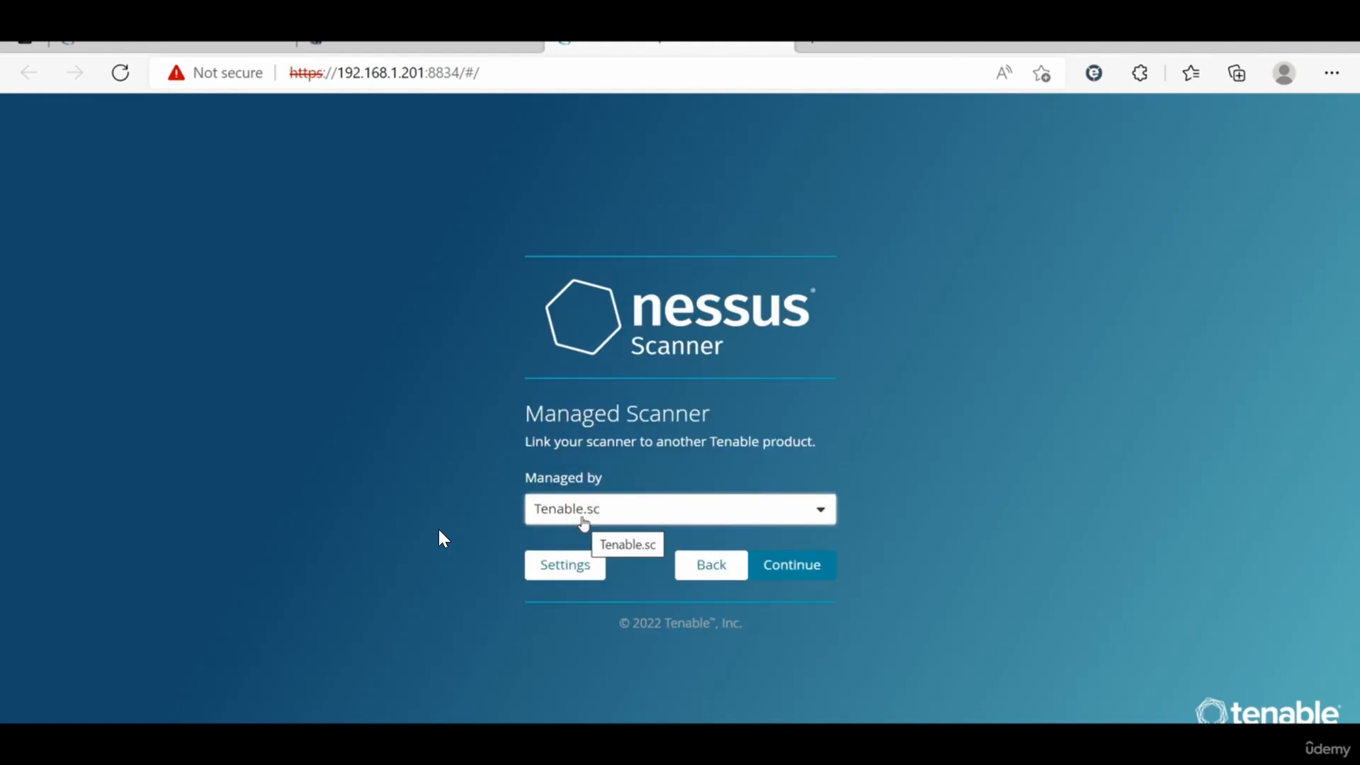
{"action": "left_click", "coordinate": [585, 567]}
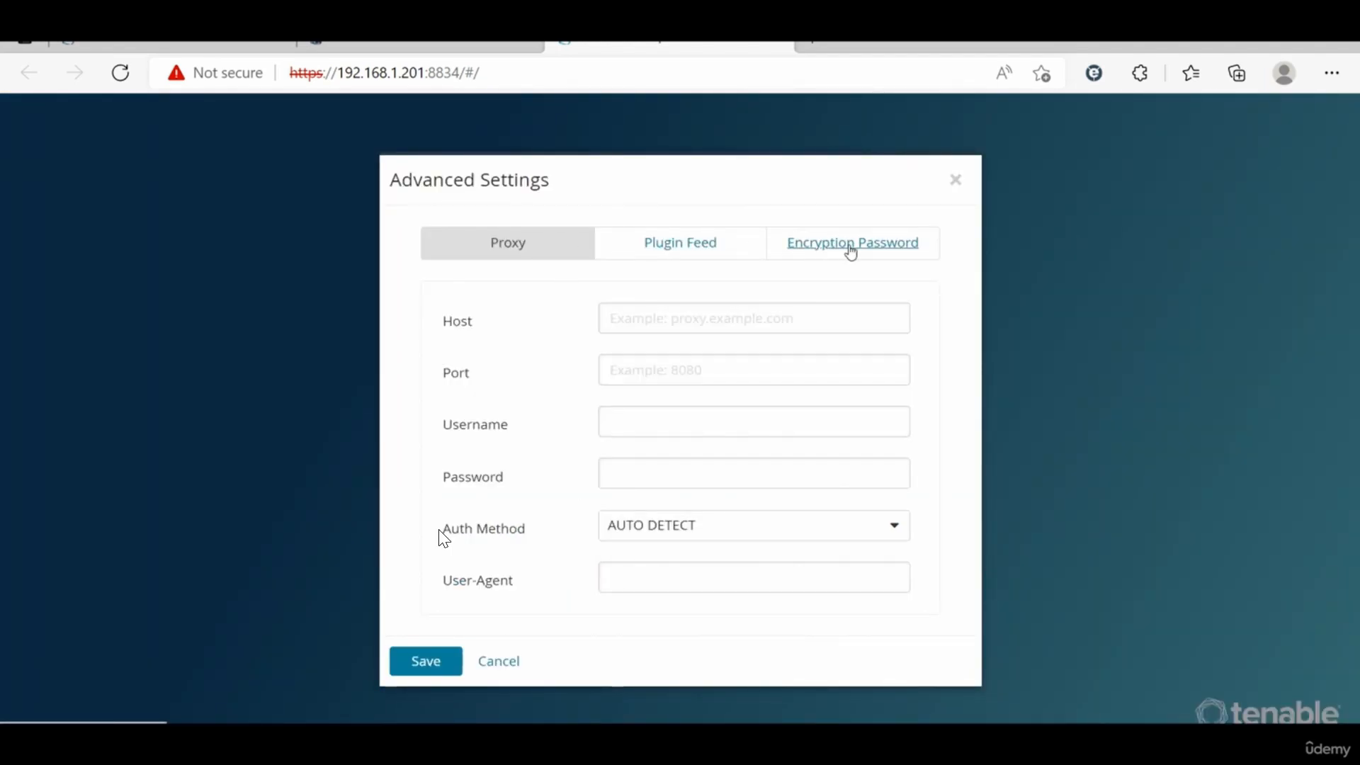
{"action": "left_click", "coordinate": [496, 658]}
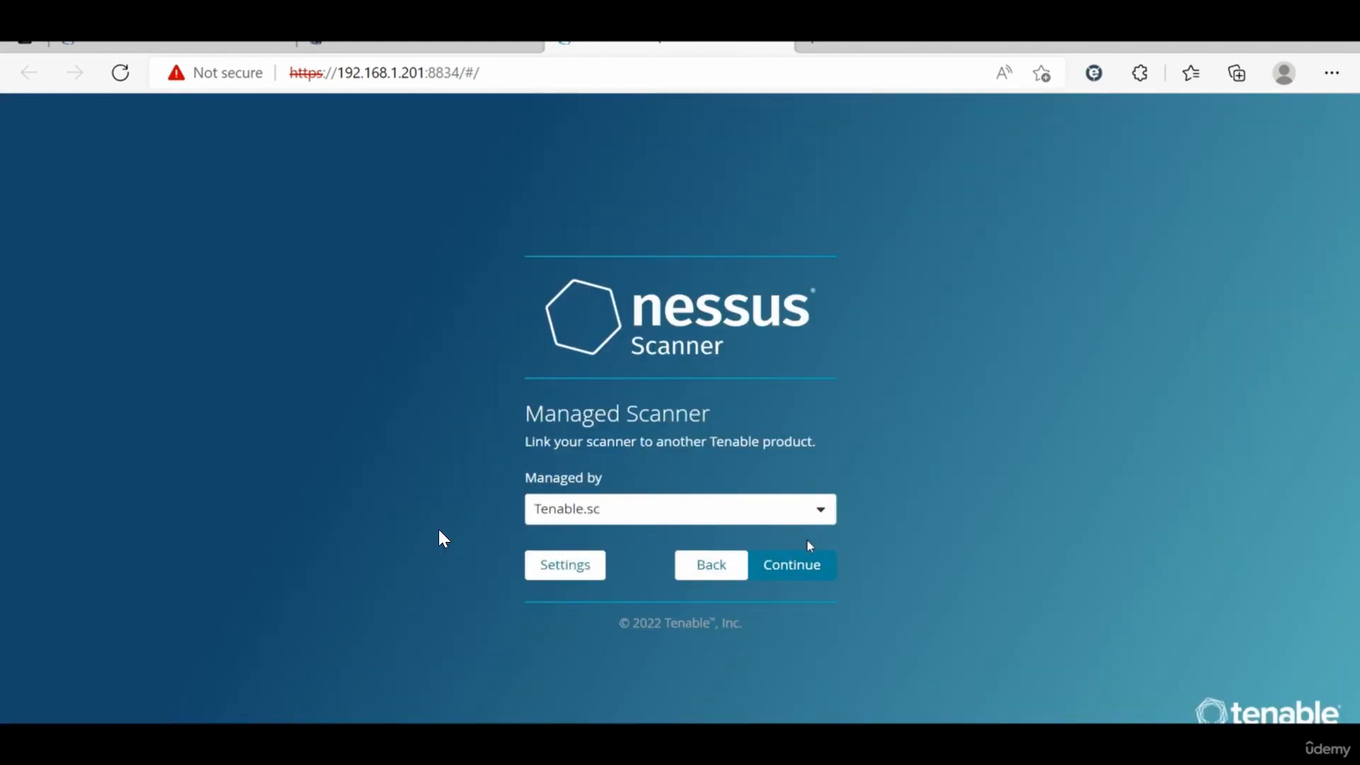
{"action": "left_click", "coordinate": [811, 558]}
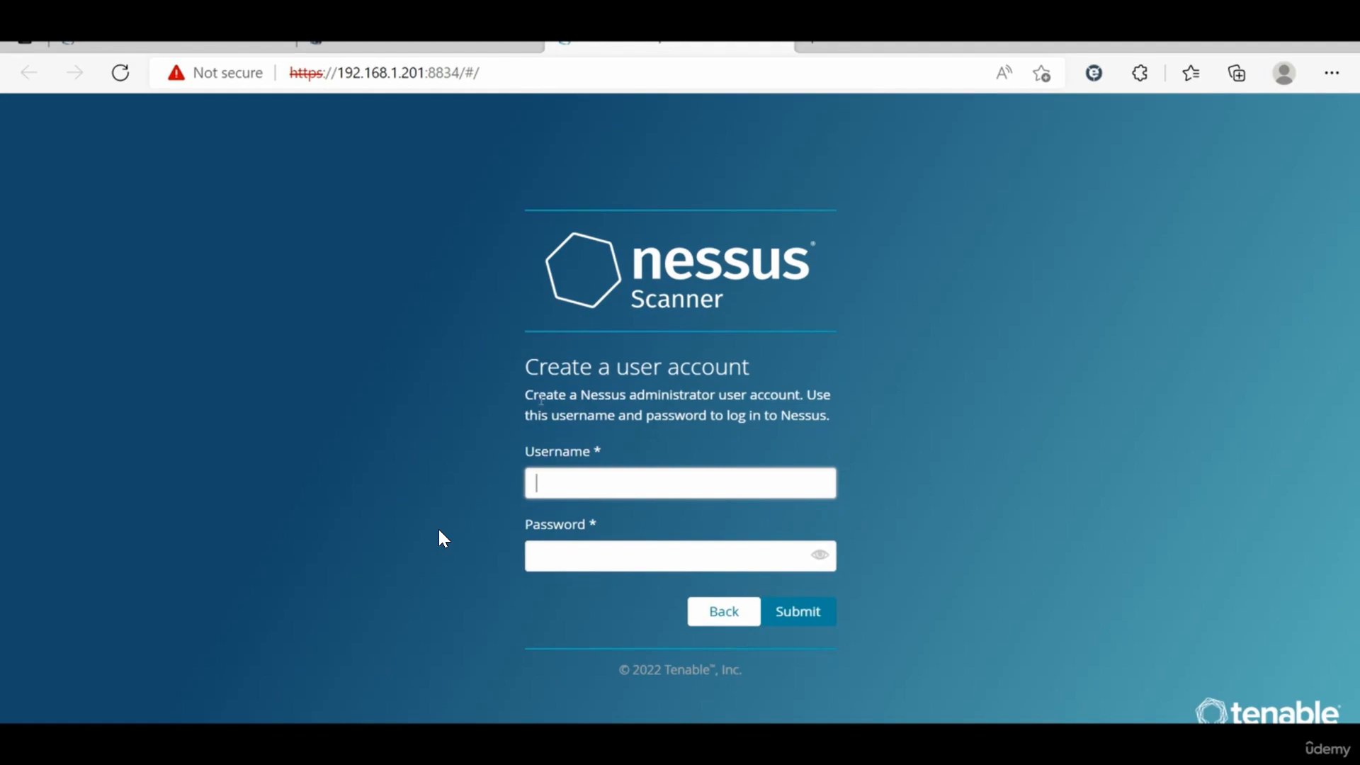
Step: Create the Nessus administrator account with username admin and a password, then submit
{"action": "type", "text": "admin"}
{"action": "double_click", "coordinate": [538, 478]}
{"action": "left_click", "coordinate": [554, 552]}
{"action": "type", "text": "••••••••••"}
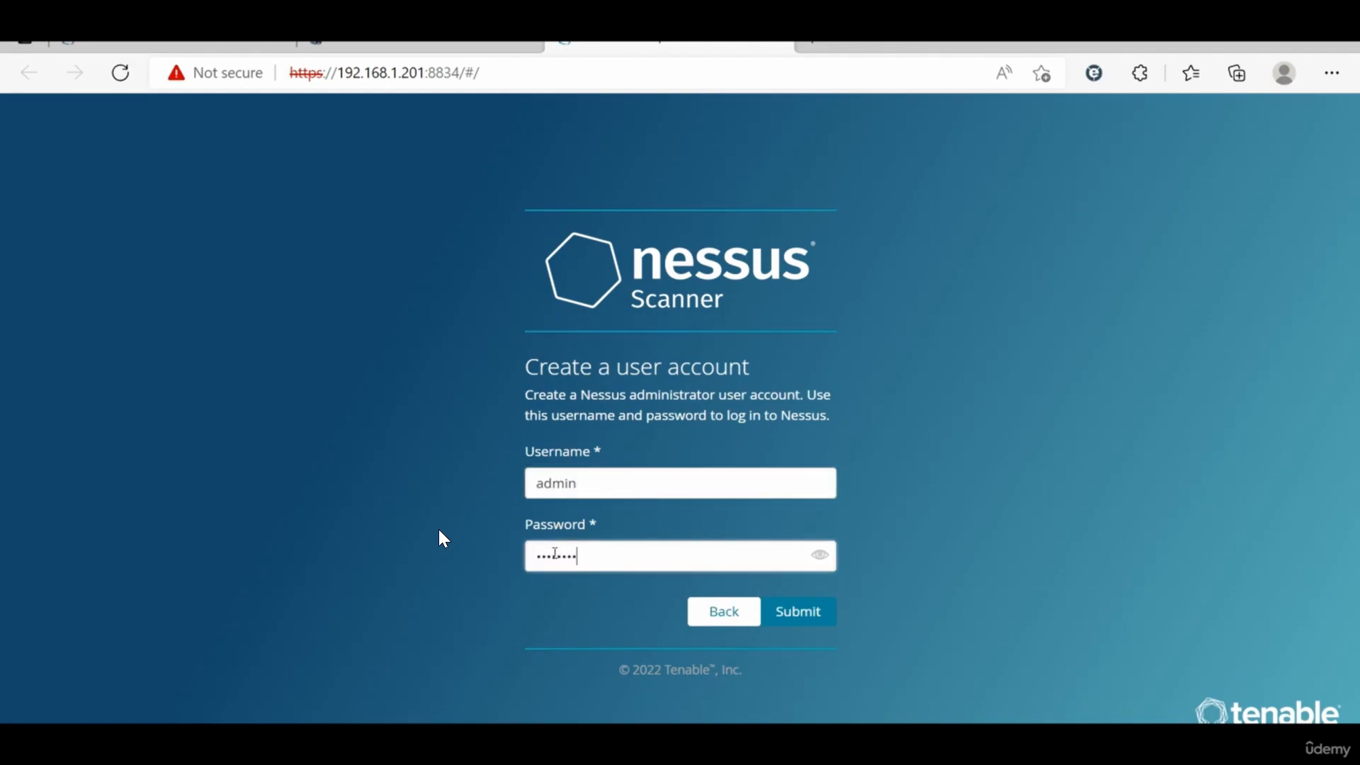
{"action": "type", "text": "••••••••••"}
{"action": "left_click", "coordinate": [808, 616]}
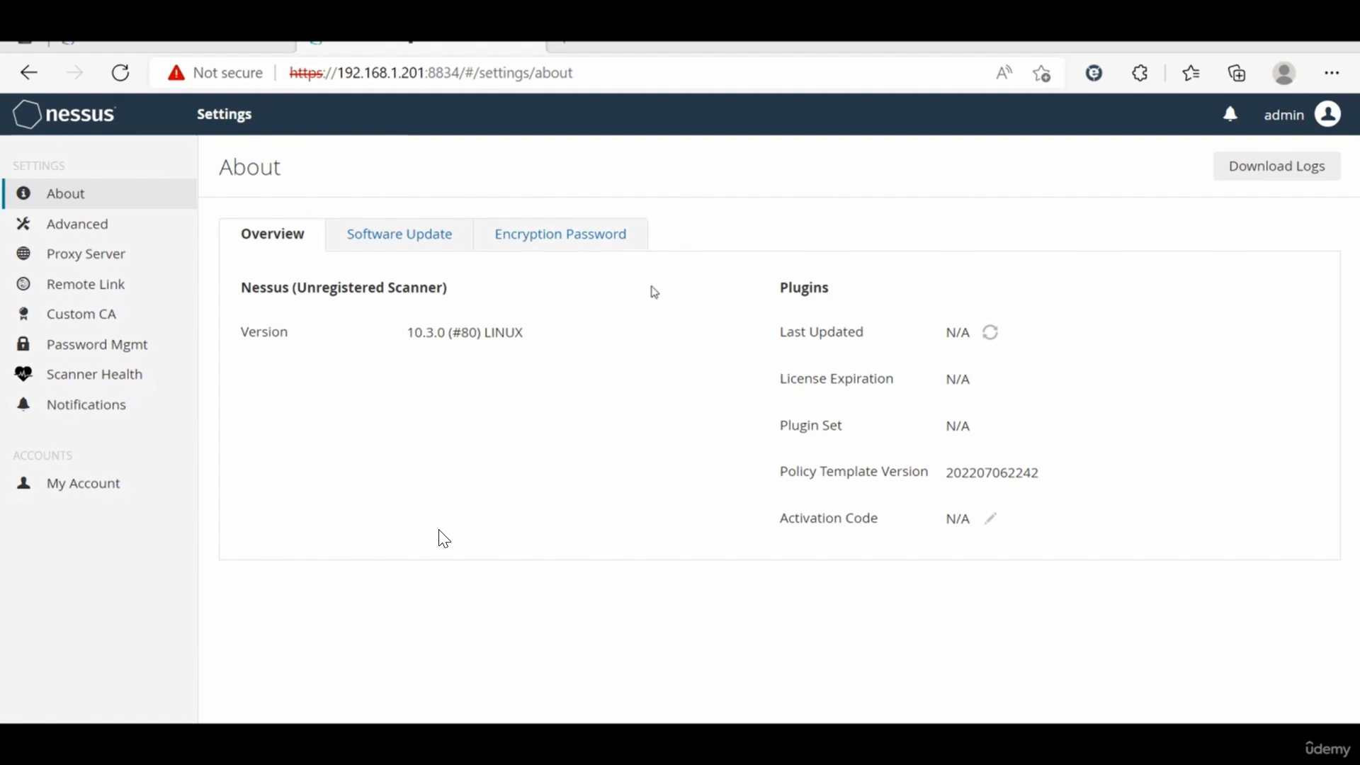
Step: Switch to Tenable.sc and update the status of the Nessus scanner 192.168.1.201
{"action": "left_click", "coordinate": [242, 47]}
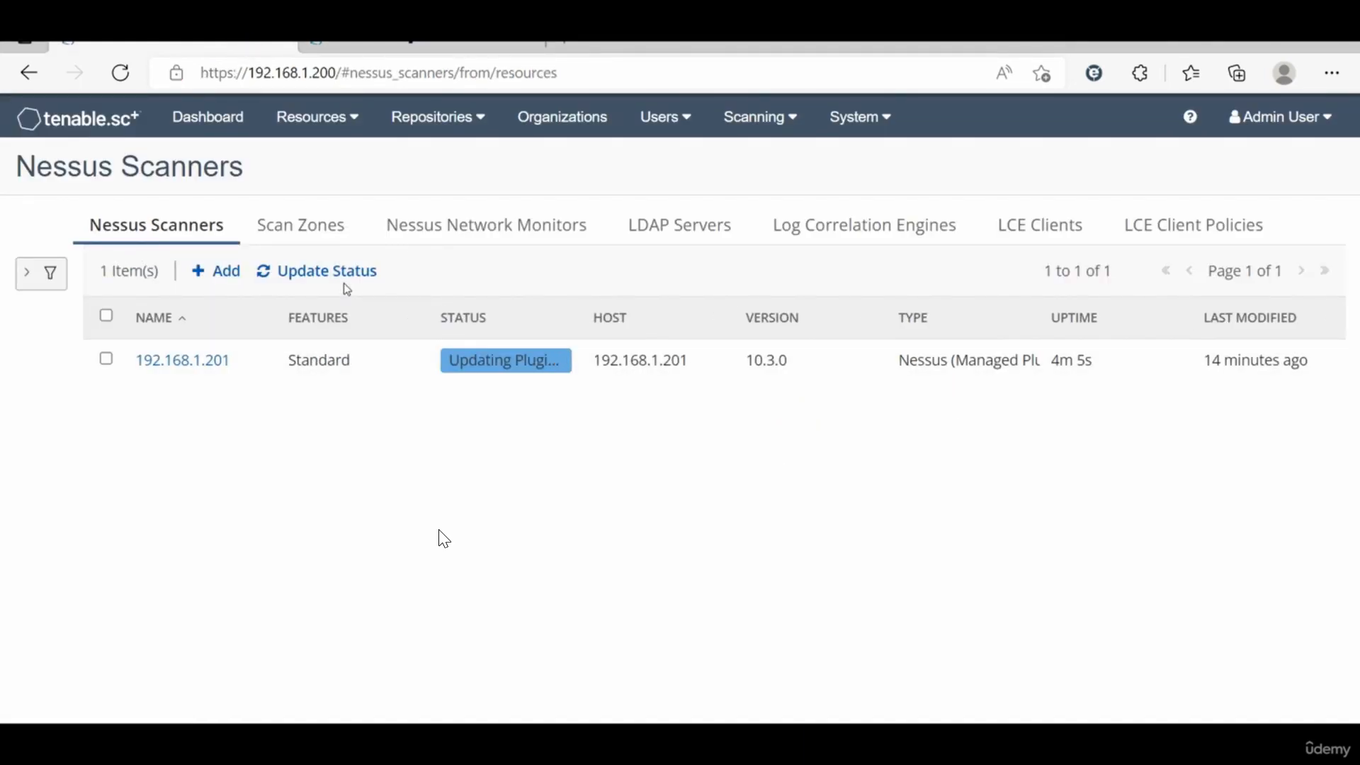
{"action": "left_click", "coordinate": [328, 274]}
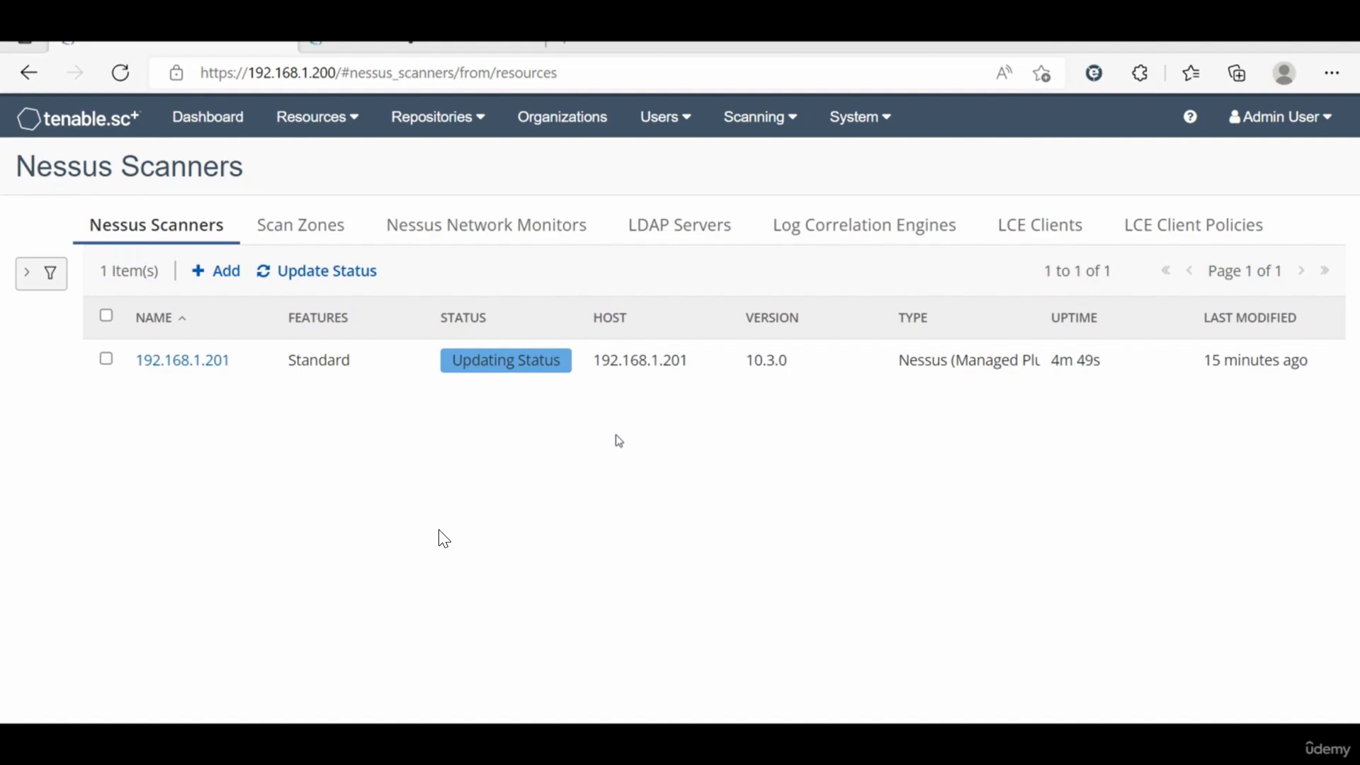
Step: Examine the Nessus scanner's About, Advanced and Software Update settings pages
{"action": "left_click", "coordinate": [433, 46]}
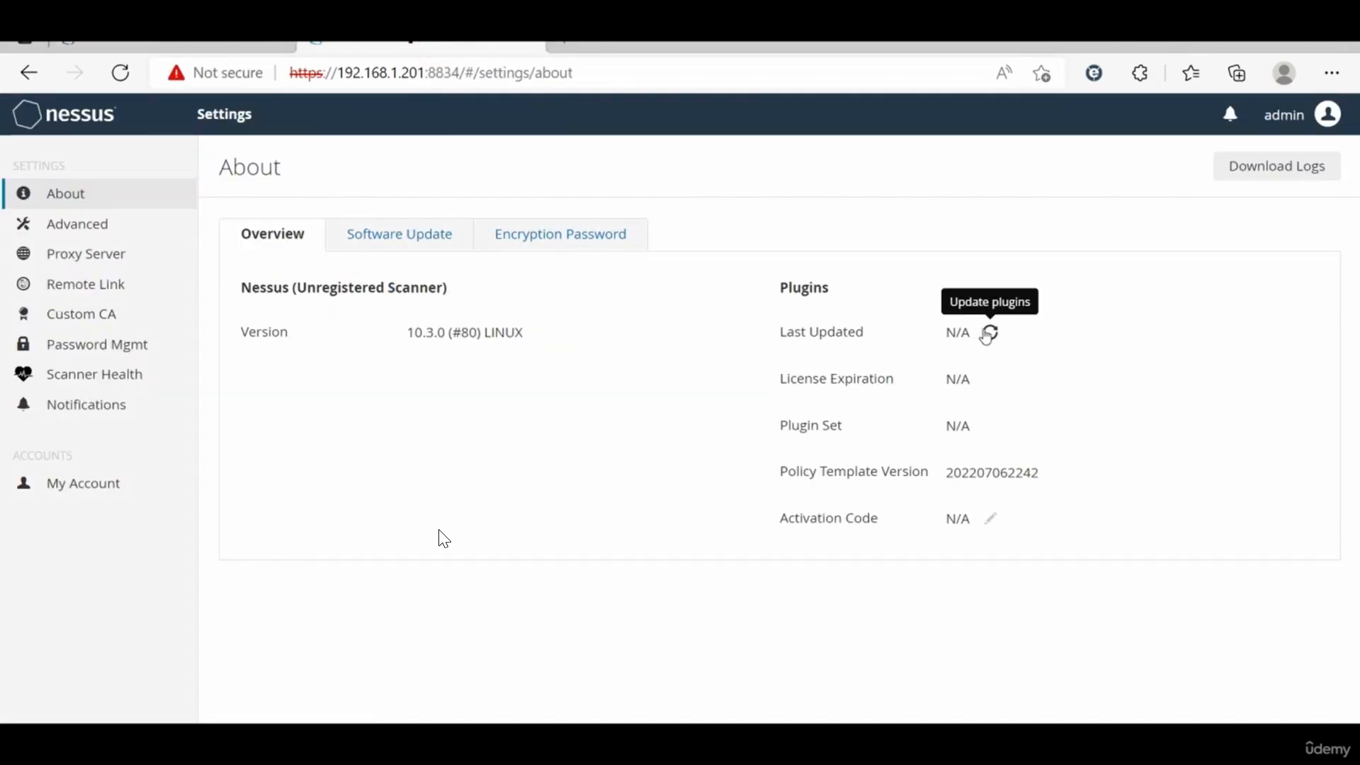
{"action": "left_click", "coordinate": [95, 224]}
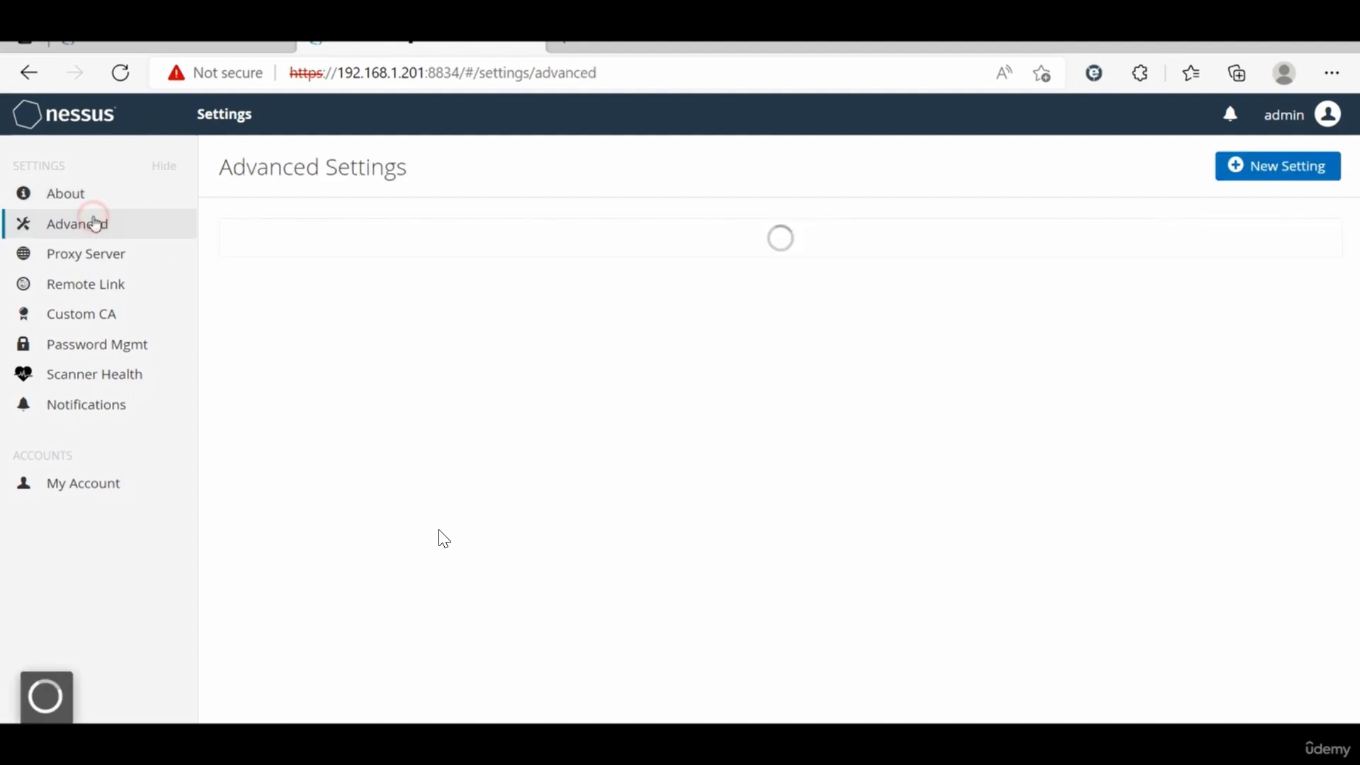
{"action": "left_click", "coordinate": [67, 194]}
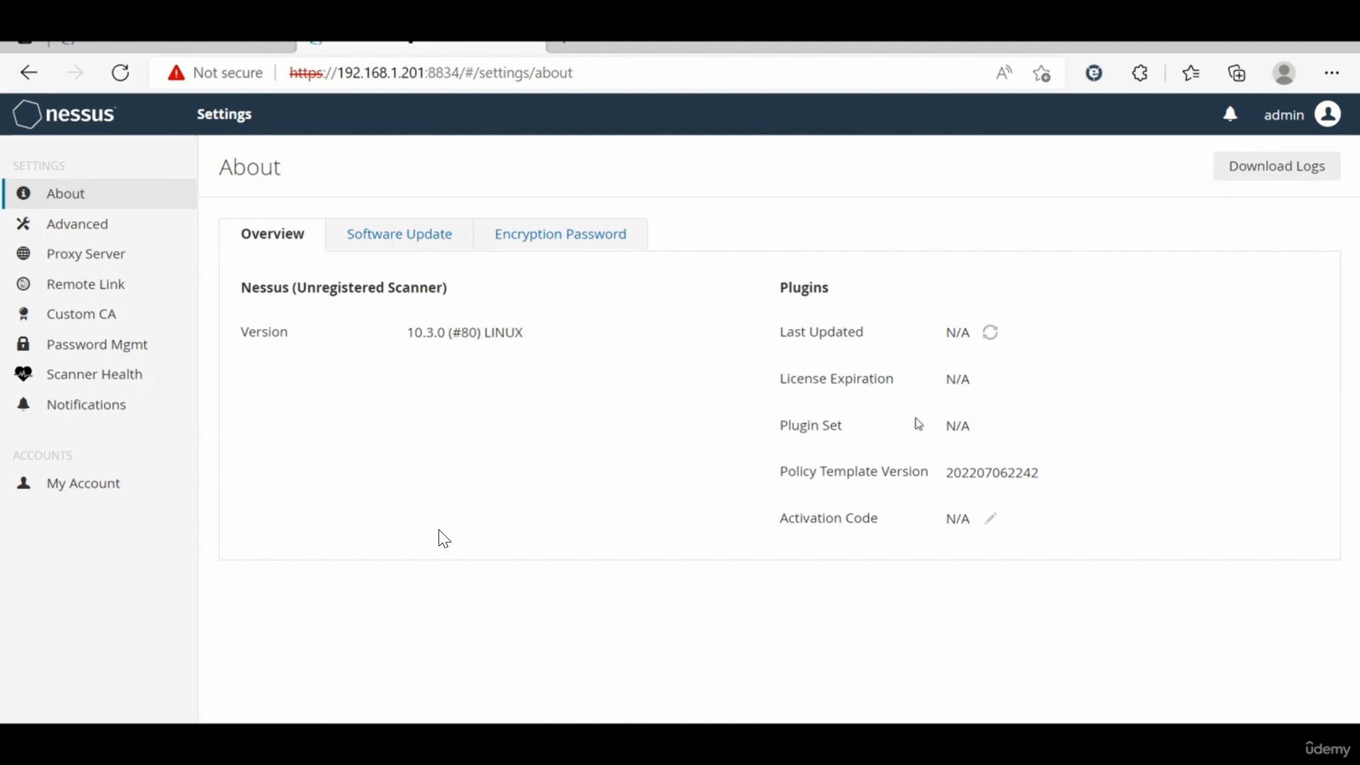
{"action": "left_click", "coordinate": [401, 237]}
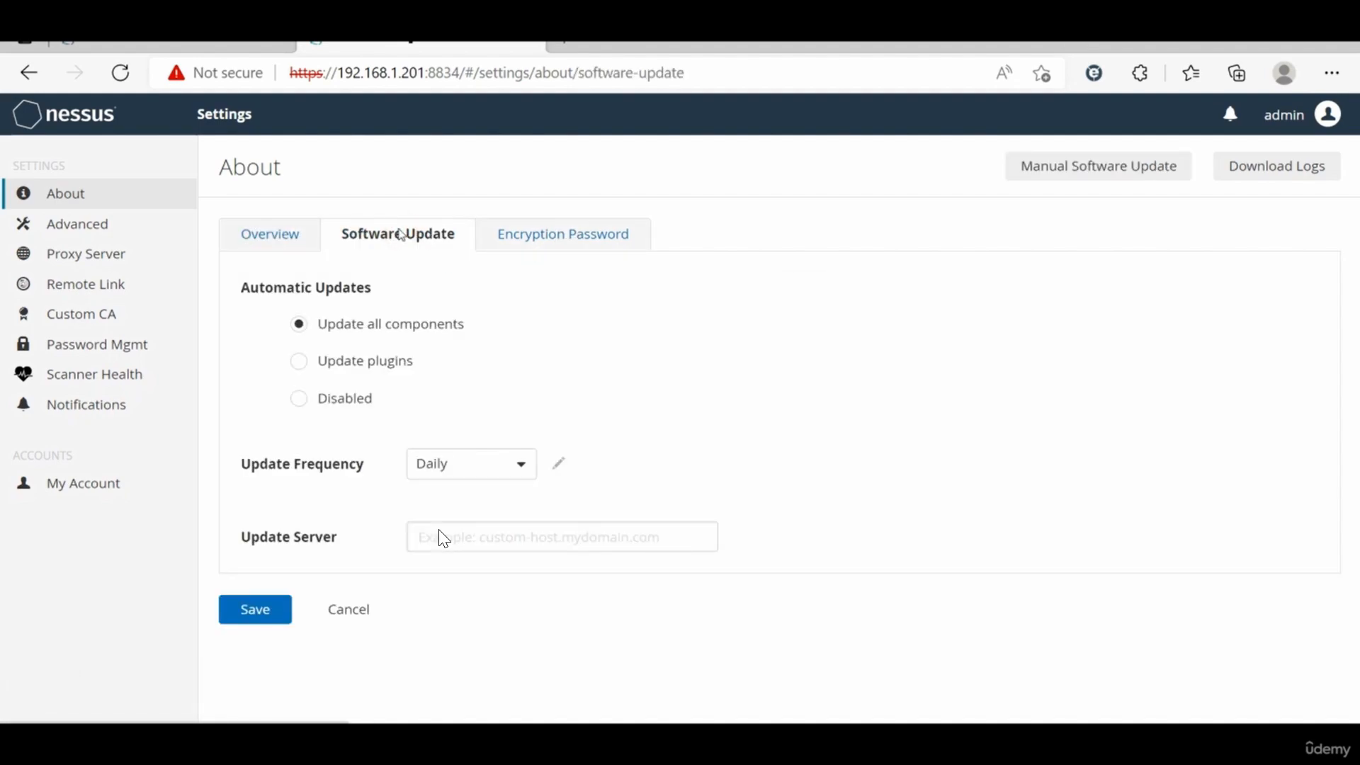
{"action": "left_click", "coordinate": [270, 226]}
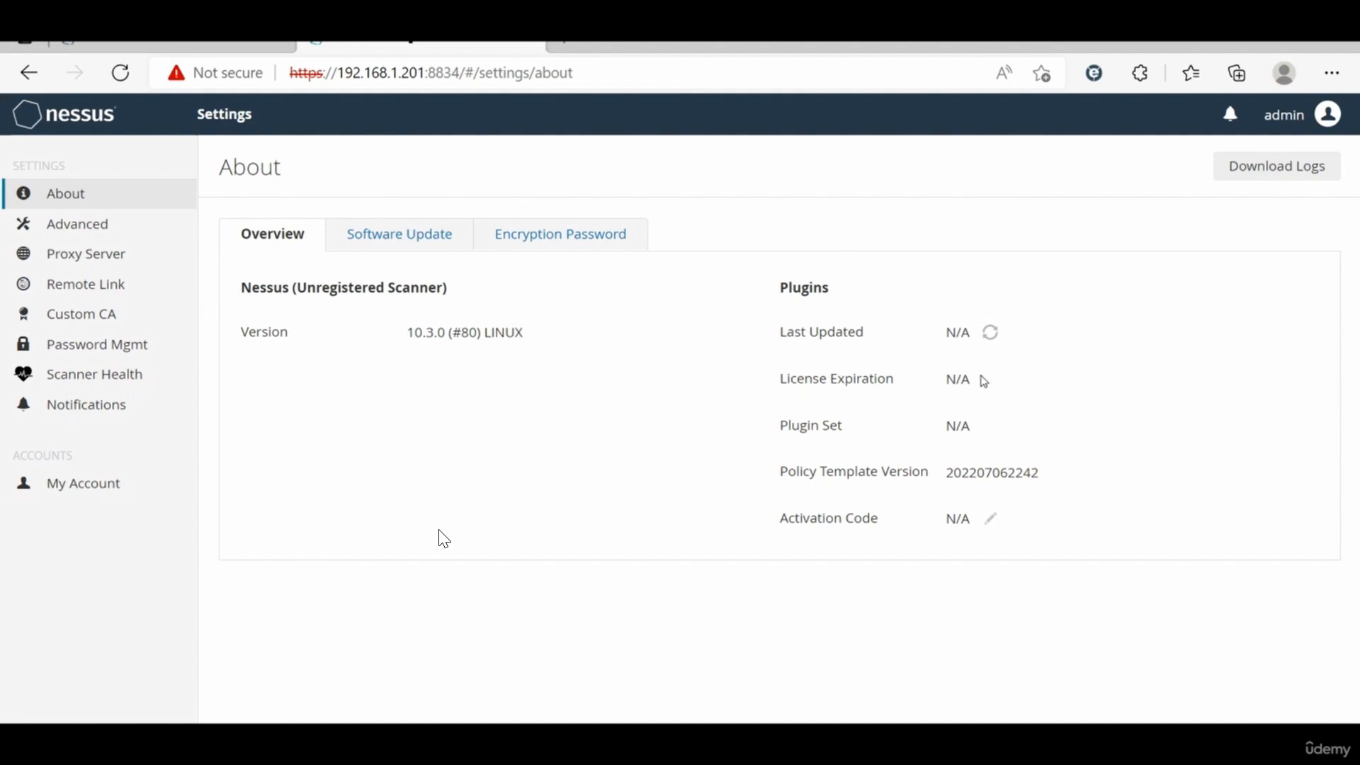
{"action": "left_click", "coordinate": [411, 228]}
{"action": "left_click", "coordinate": [258, 240]}
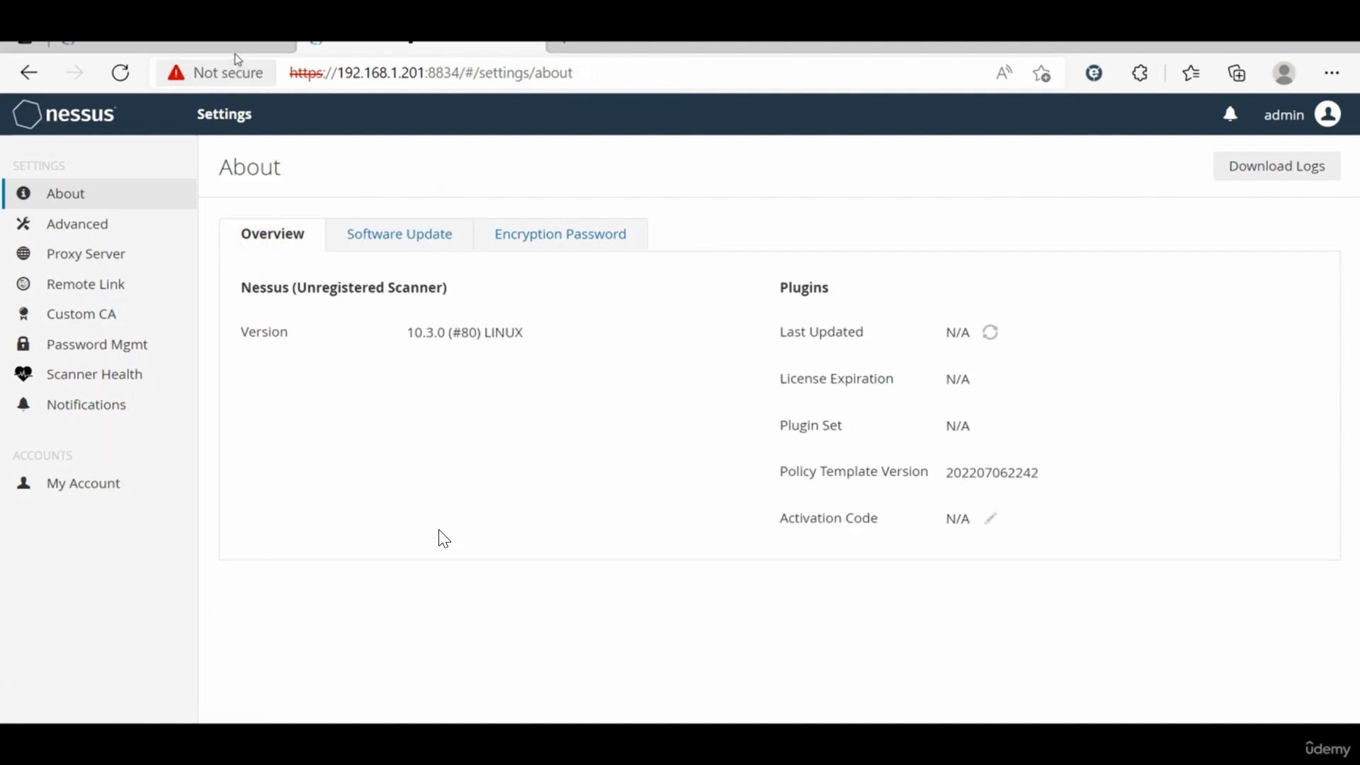
Step: Check the scanner's status in Tenable.sc and return to the scanner's management console
{"action": "left_click", "coordinate": [237, 47]}
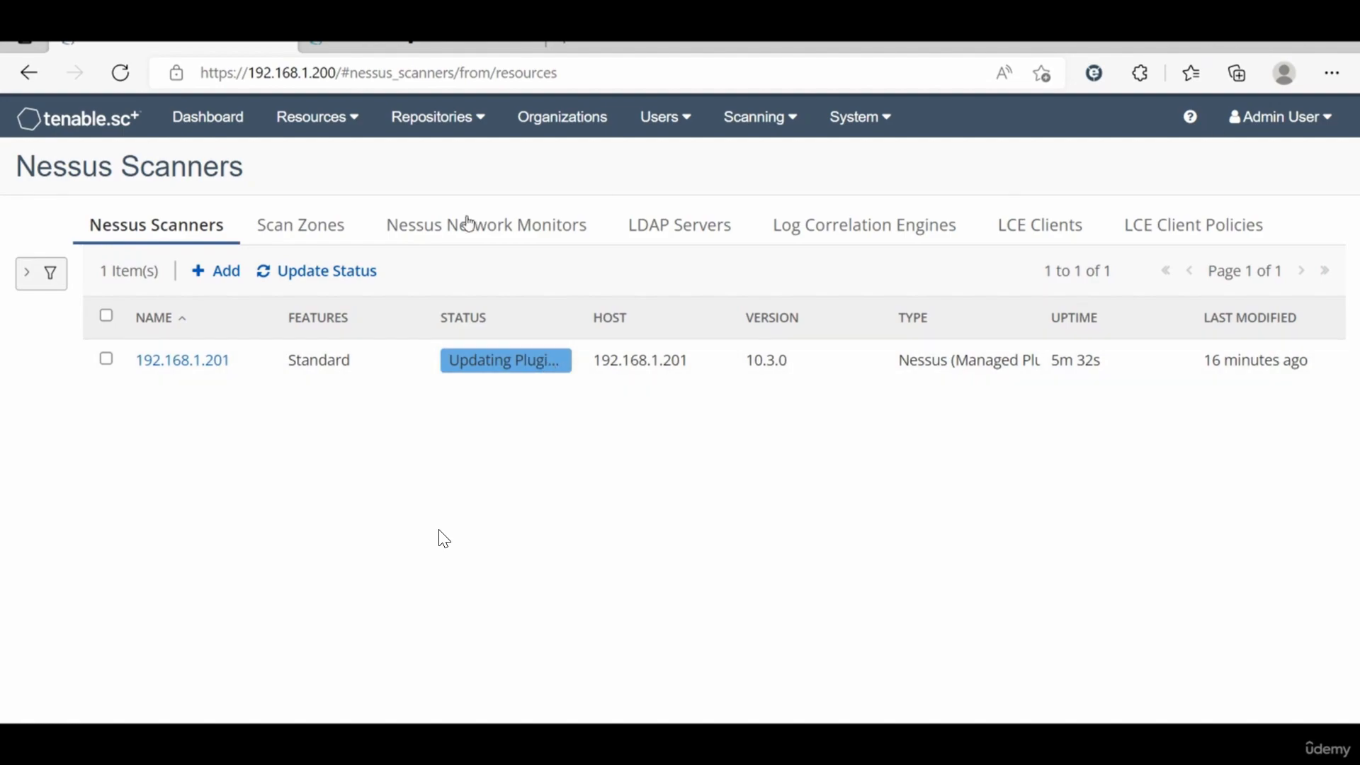
{"action": "left_click", "coordinate": [440, 51]}
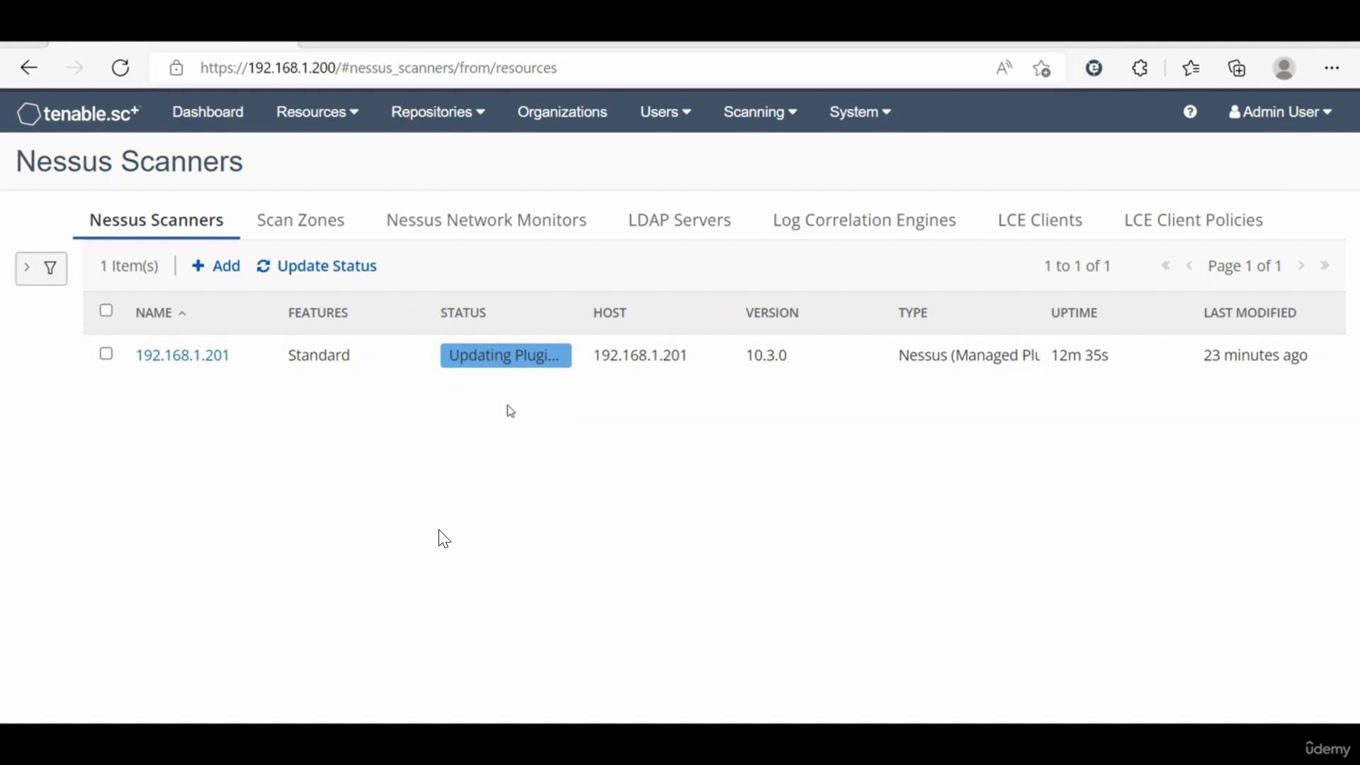
{"action": "left_click", "coordinate": [472, 46]}
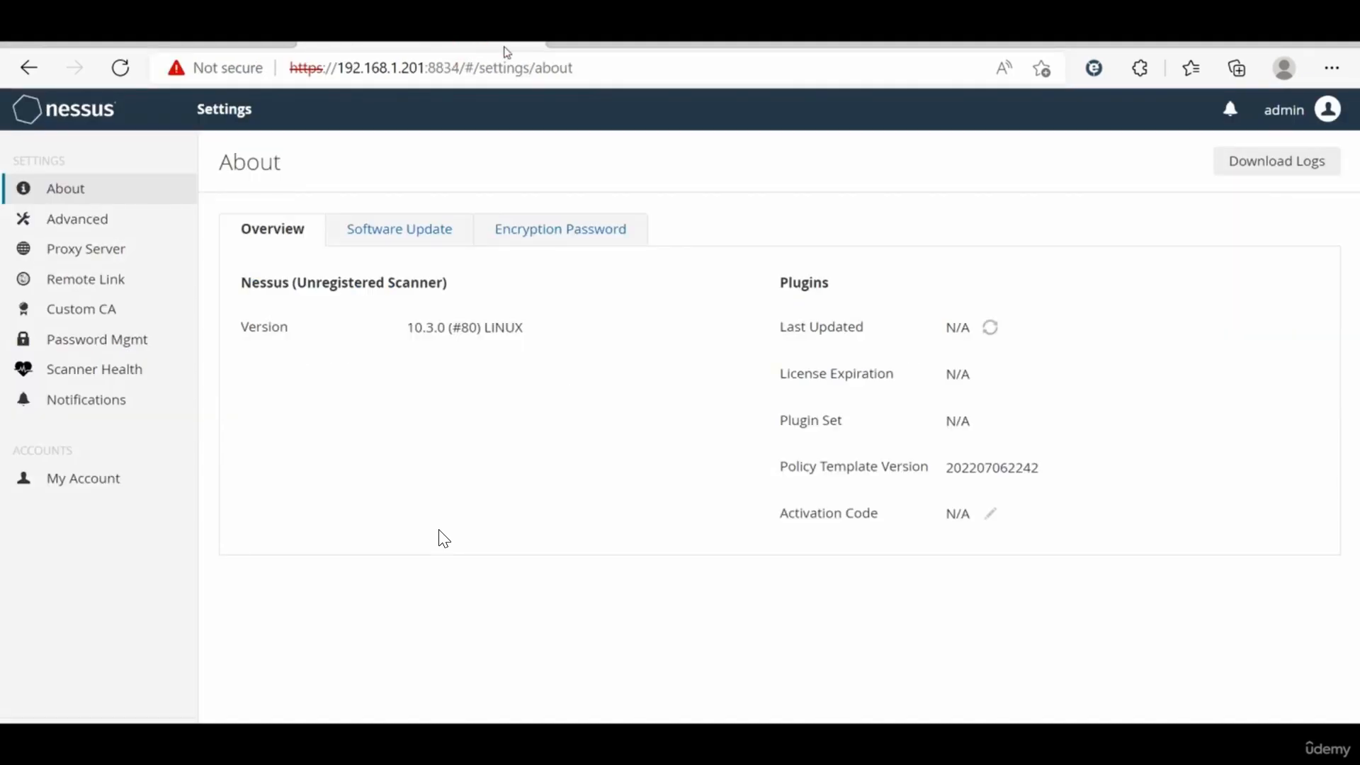
{"action": "left_click", "coordinate": [636, 48]}
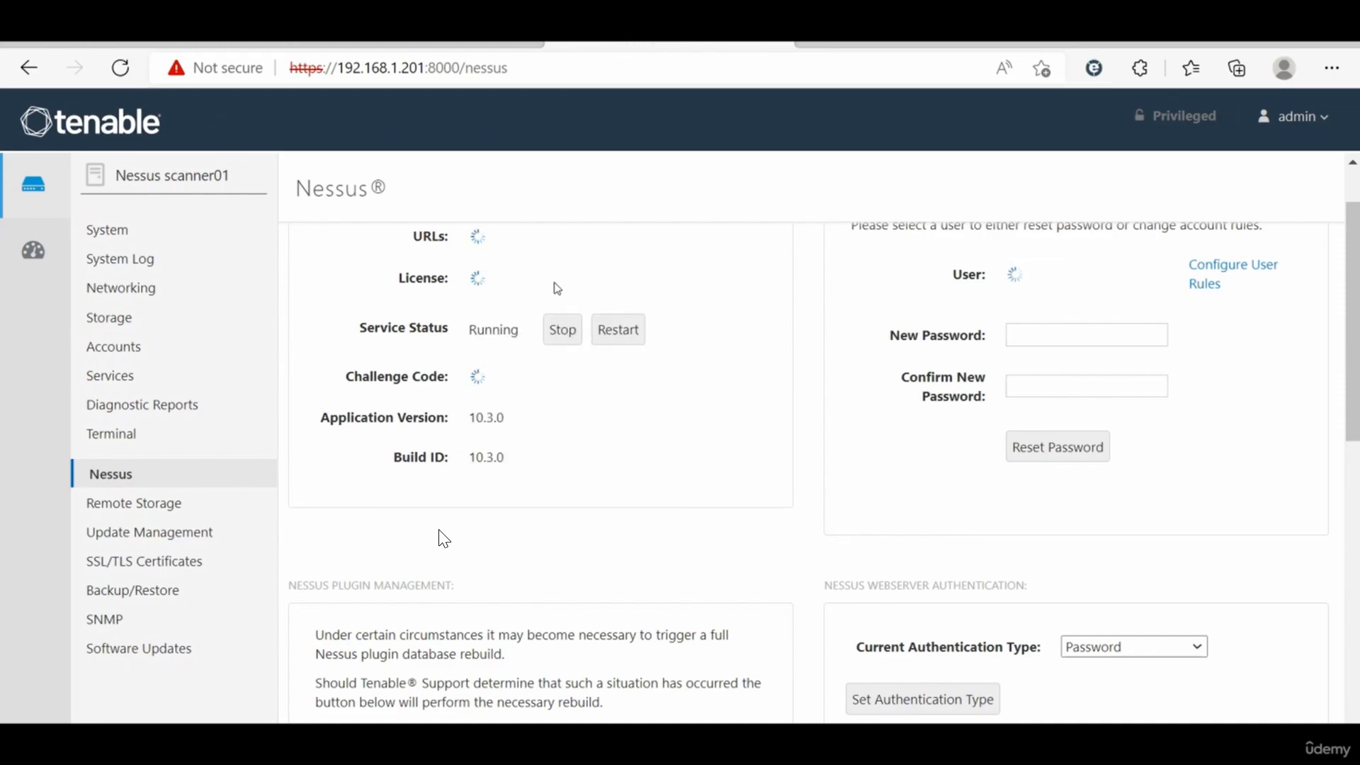
Step: Review the Nessus scanner's About and Advanced settings pages, then return to the scanner's management console
{"action": "left_click", "coordinate": [517, 49]}
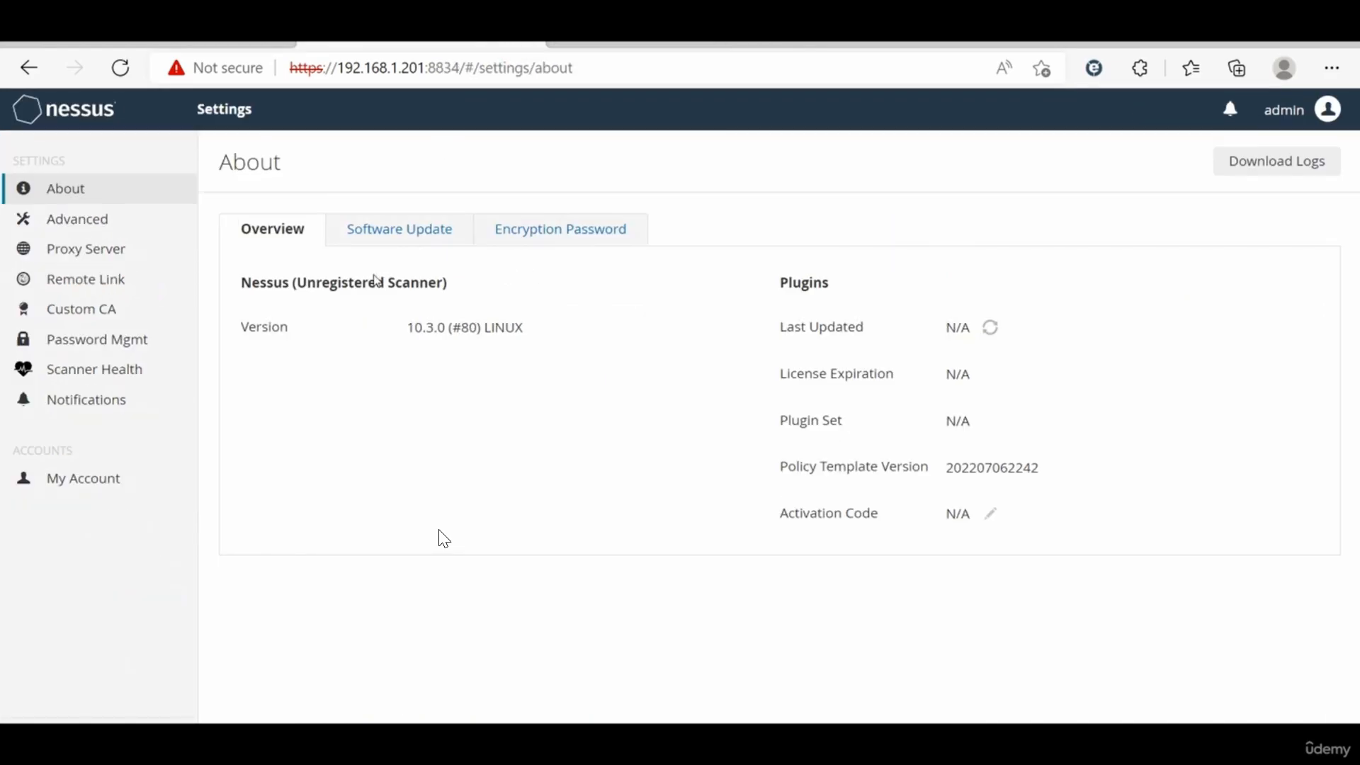
{"action": "left_click", "coordinate": [110, 221]}
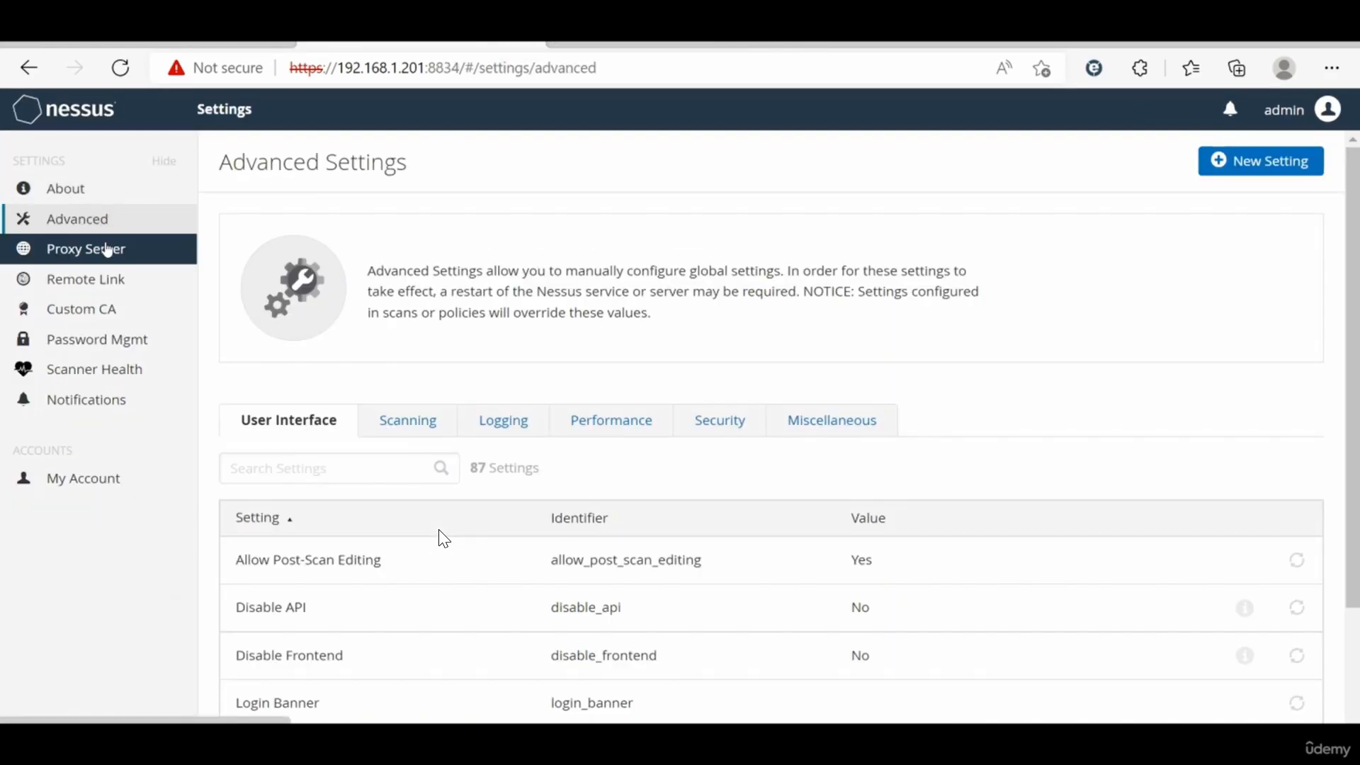
{"action": "left_click", "coordinate": [83, 197]}
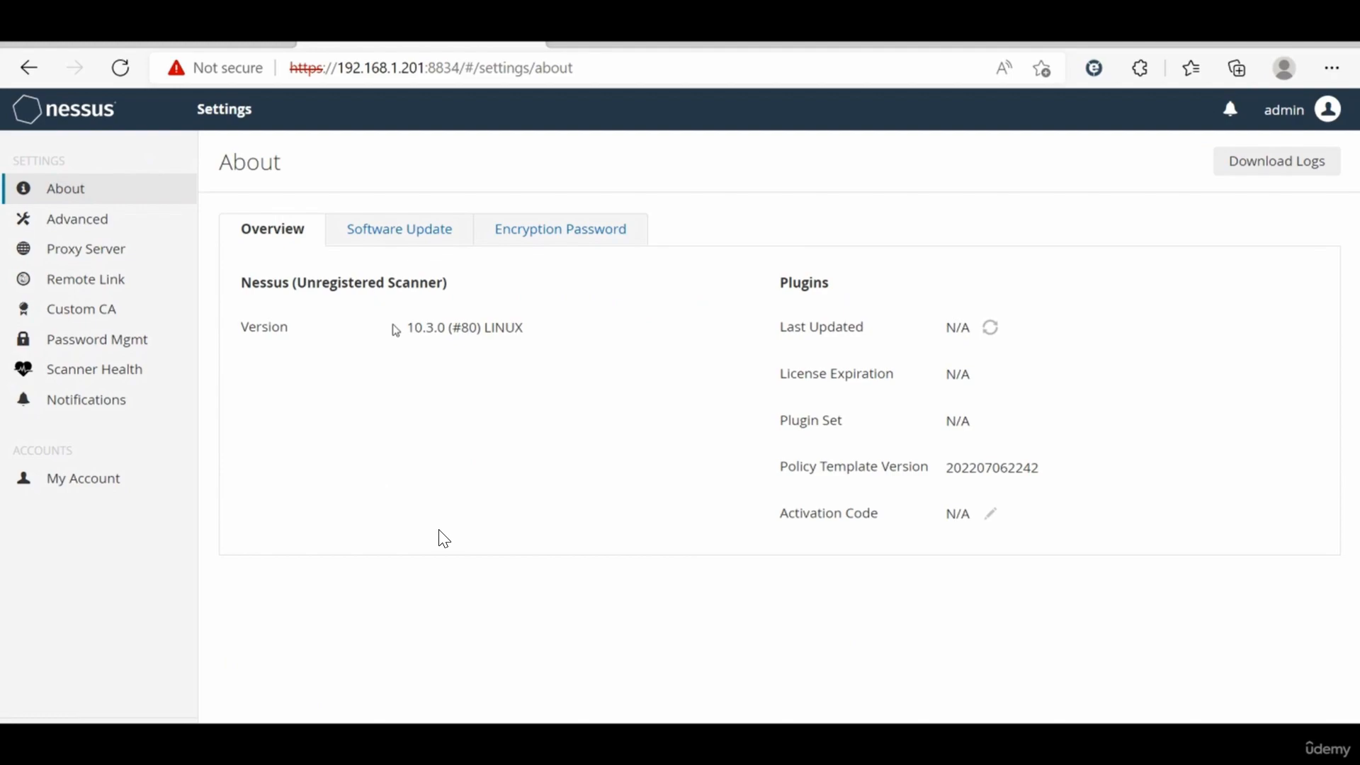
{"action": "left_click", "coordinate": [595, 49]}
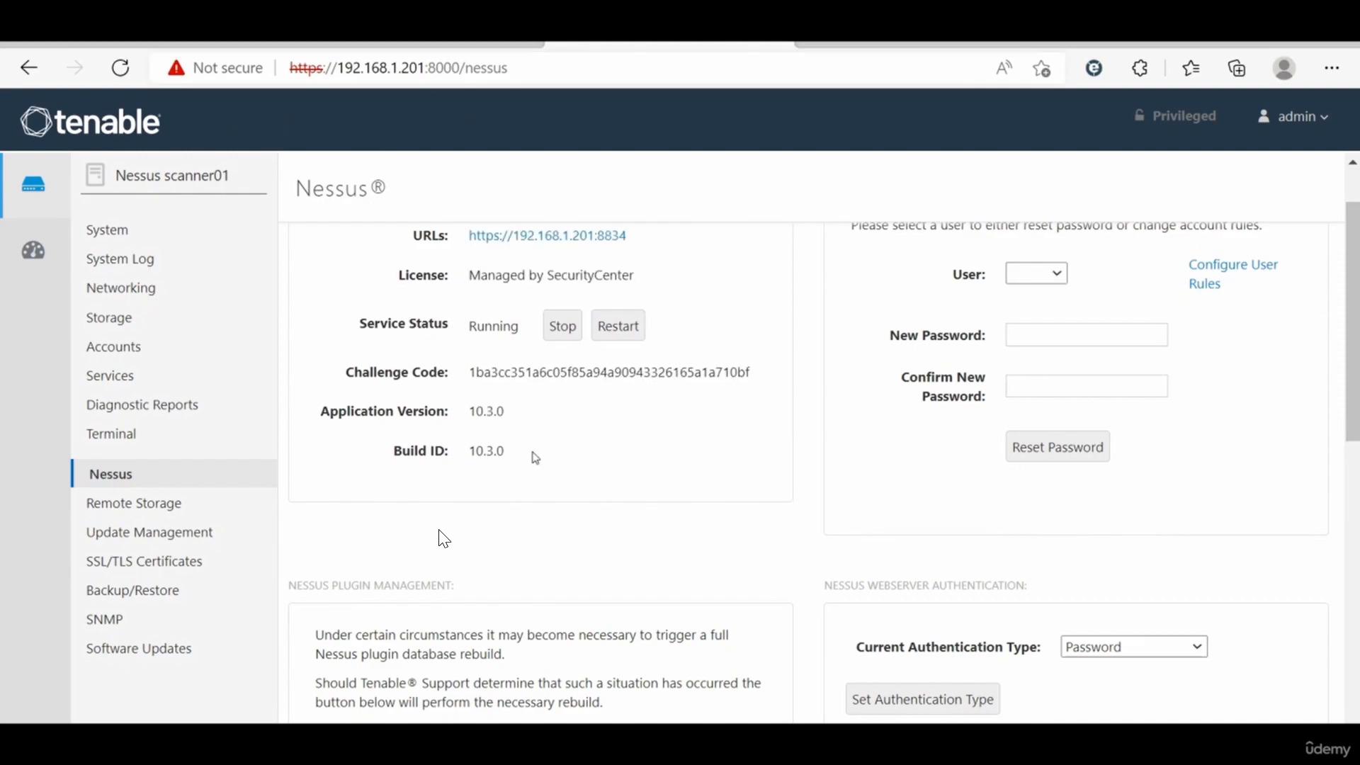
Step: Examine the Nessus service logs and the console's system log entries
{"action": "scroll", "coordinate": [655, 444], "scroll_direction": "down", "scroll_amount": 2}
{"action": "scroll", "coordinate": [872, 500], "scroll_direction": "down", "scroll_amount": 7}
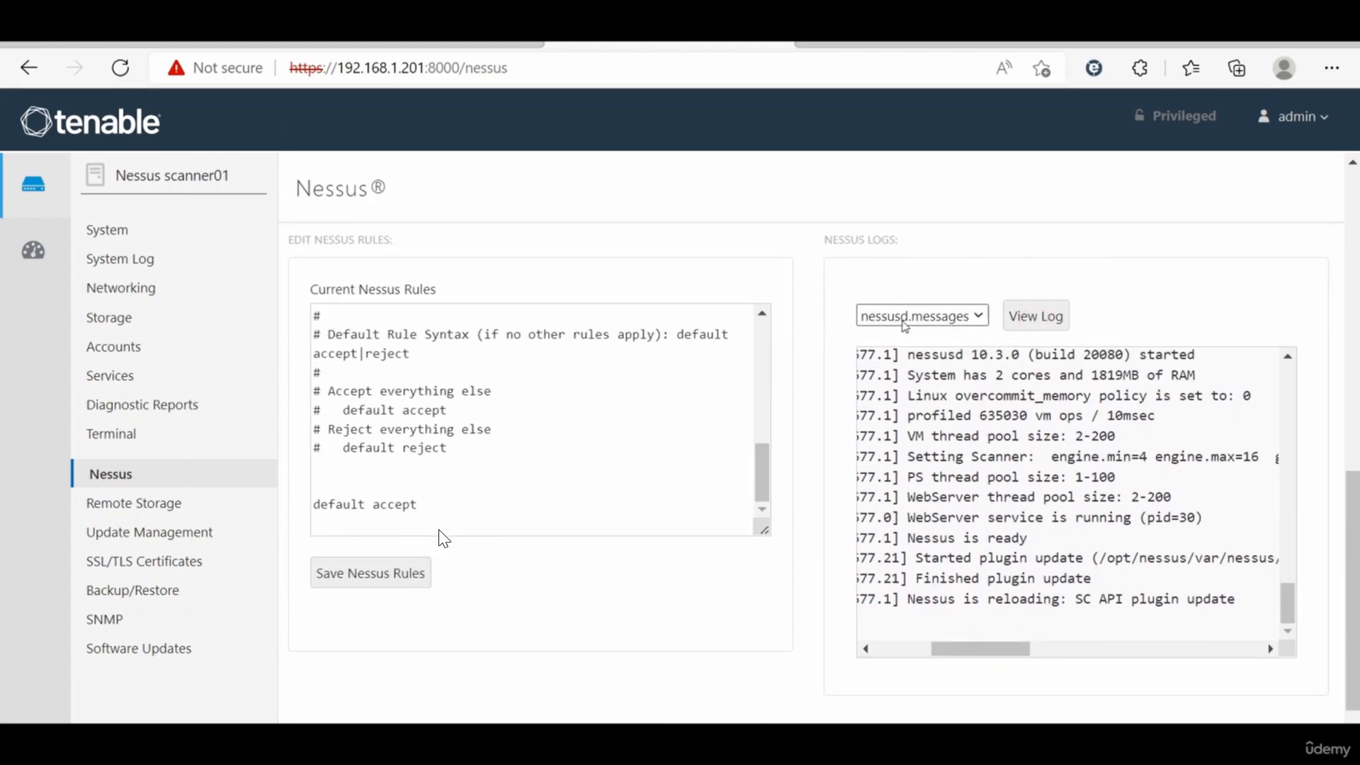
{"action": "scroll", "coordinate": [1025, 531], "scroll_direction": "left", "scroll_amount": 3}
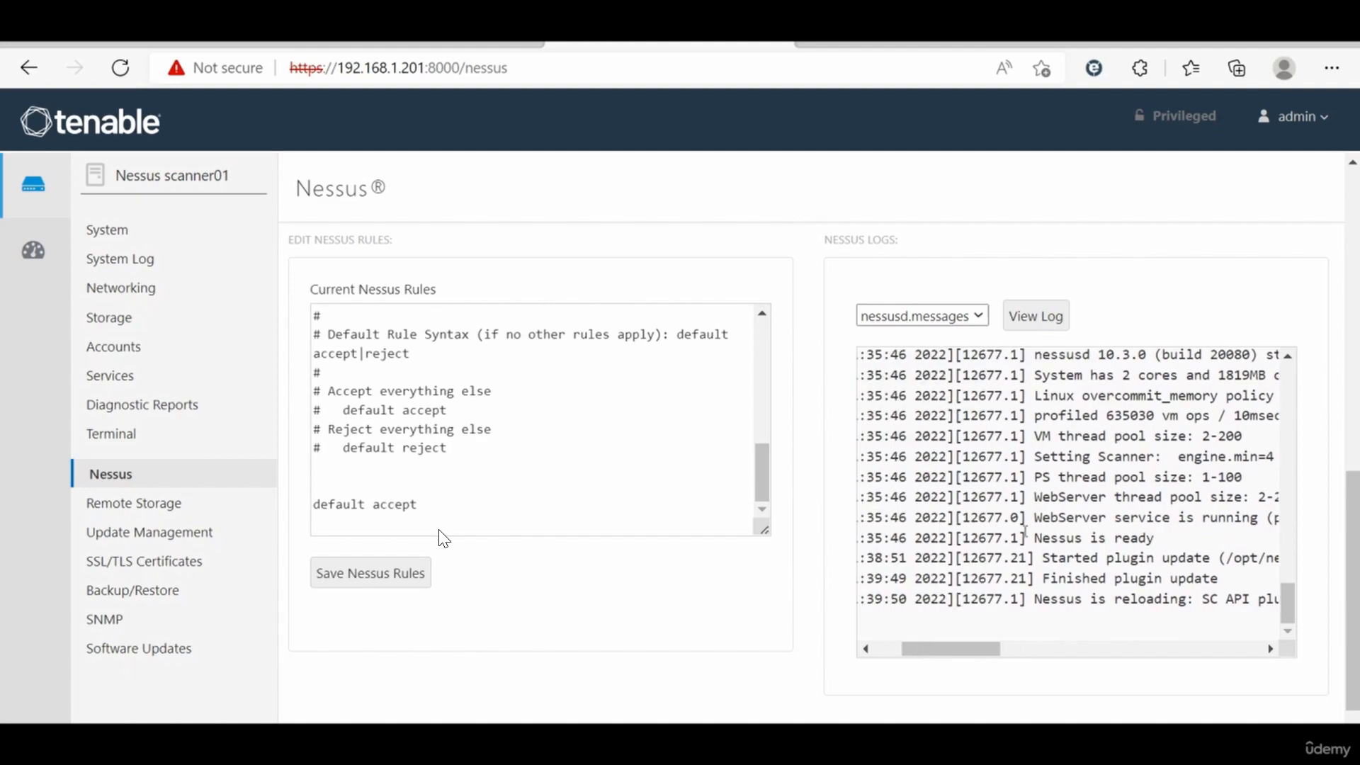
{"action": "scroll", "coordinate": [1025, 531], "scroll_direction": "left", "scroll_amount": 2}
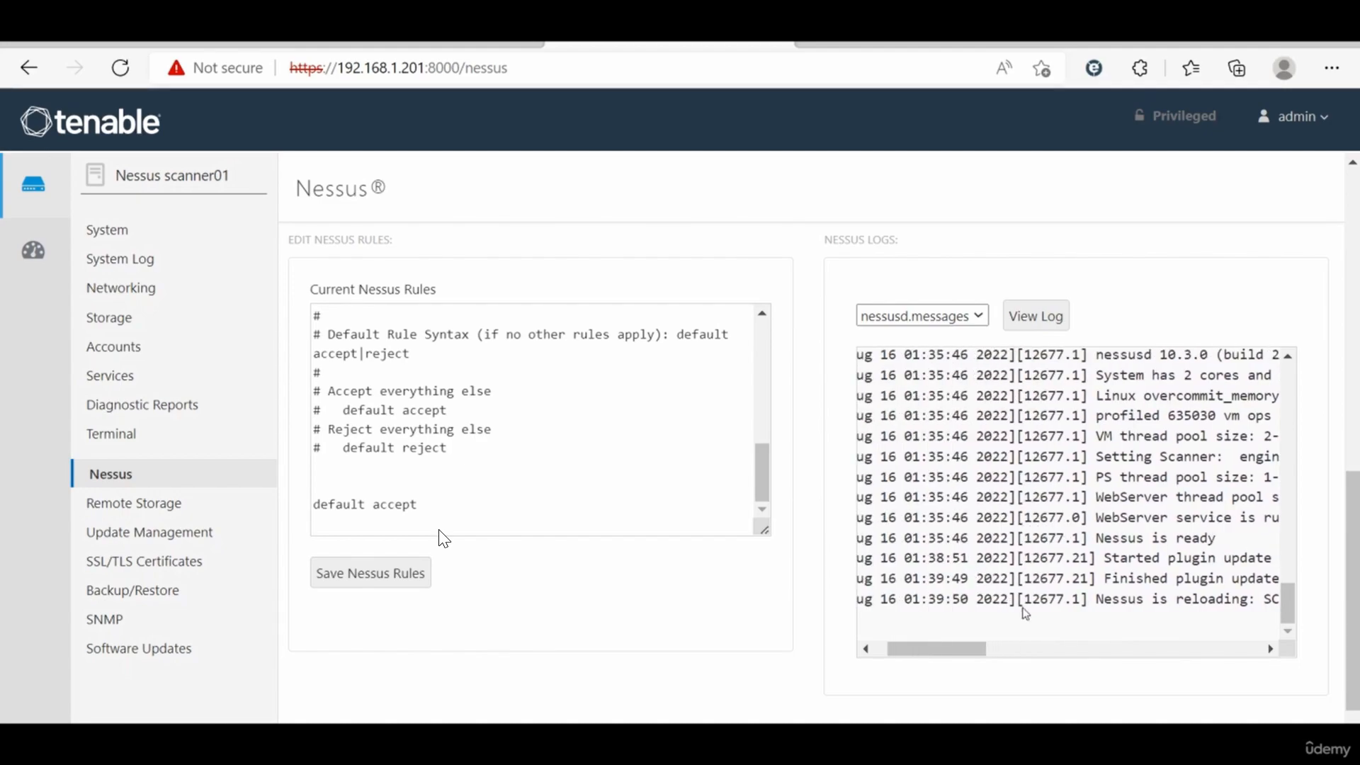
{"action": "scroll", "coordinate": [1025, 613], "scroll_direction": "right", "scroll_amount": 3}
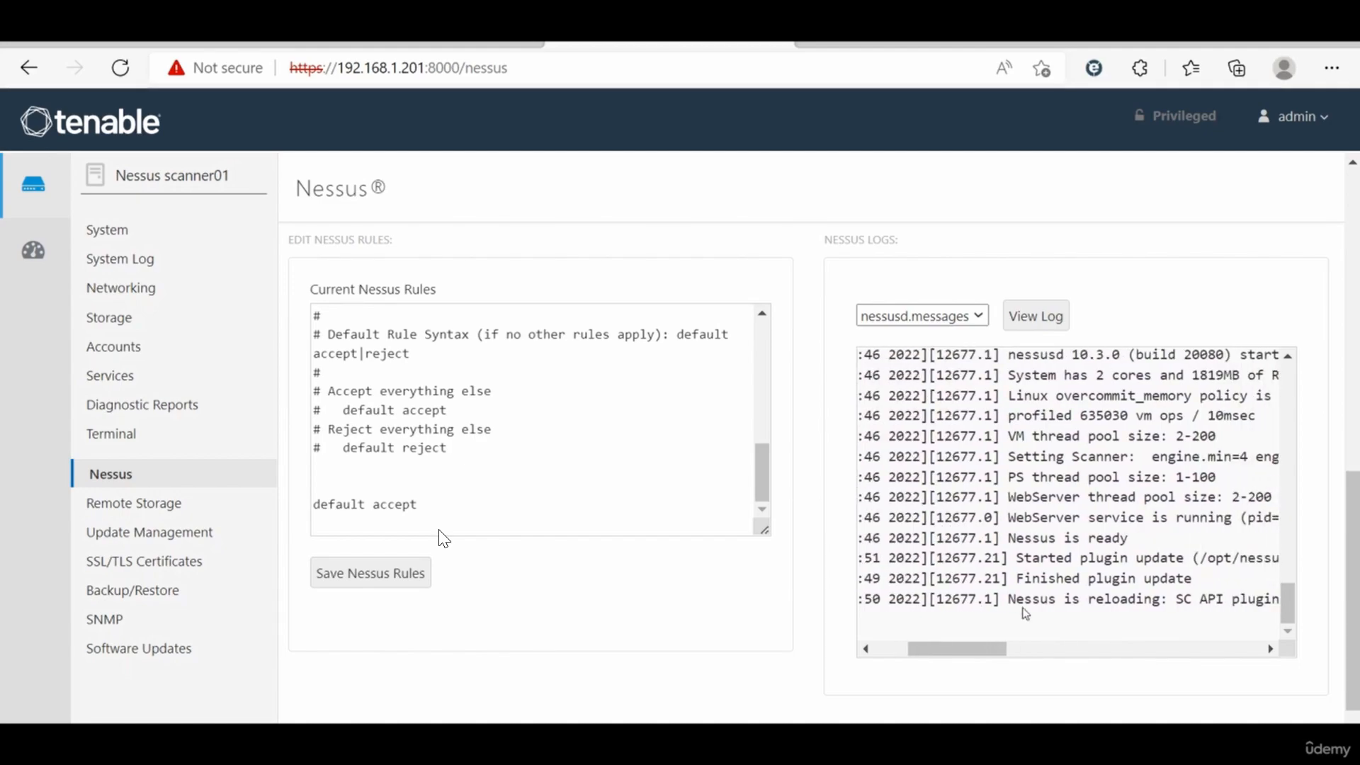
{"action": "scroll", "coordinate": [991, 593], "scroll_direction": "left", "scroll_amount": 3}
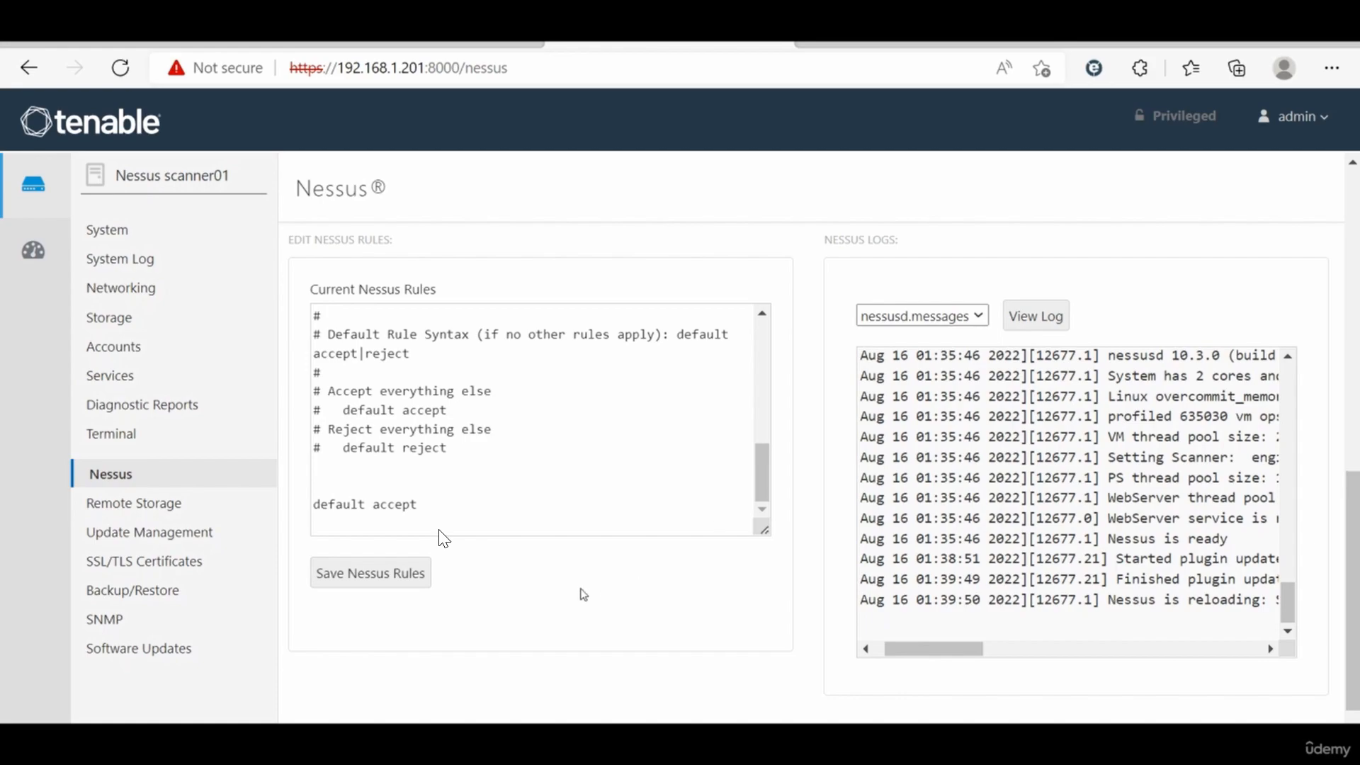
{"action": "left_click", "coordinate": [144, 381]}
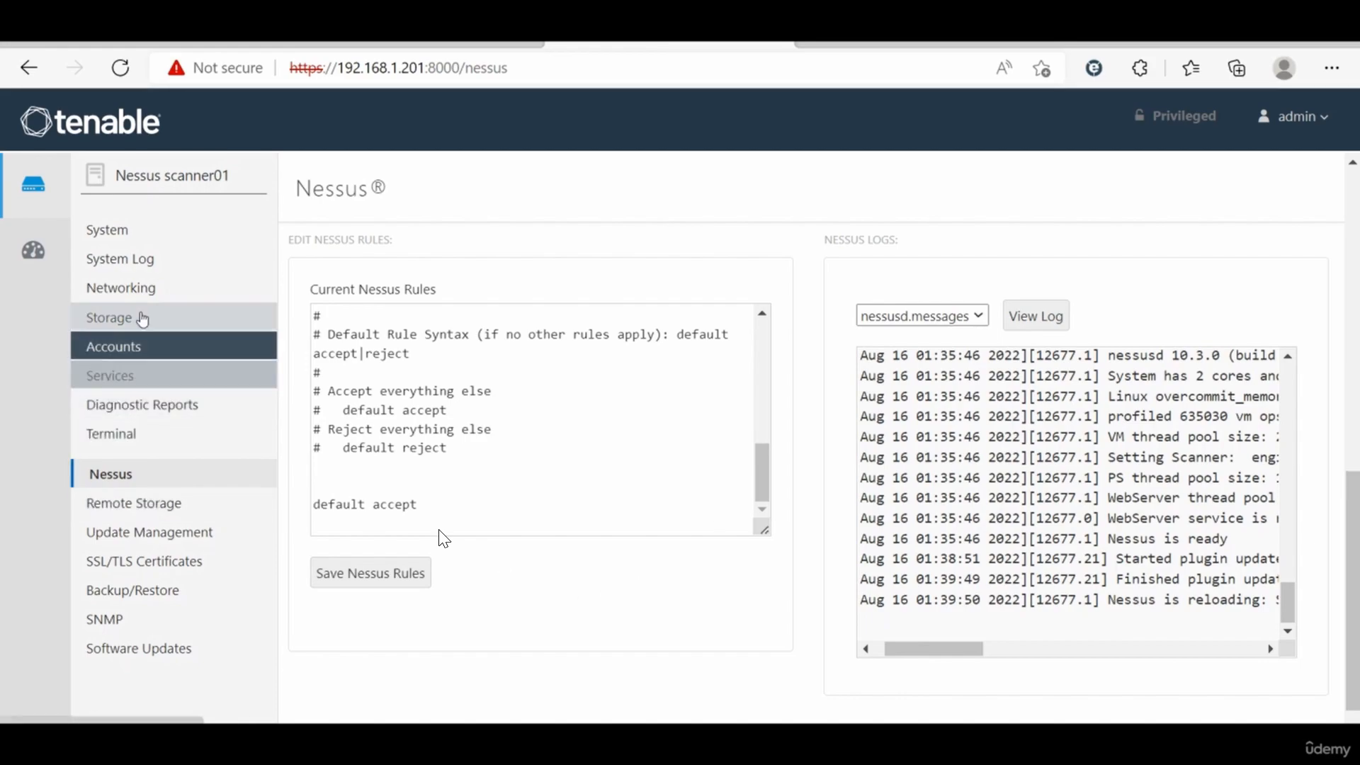
{"action": "left_click", "coordinate": [145, 268]}
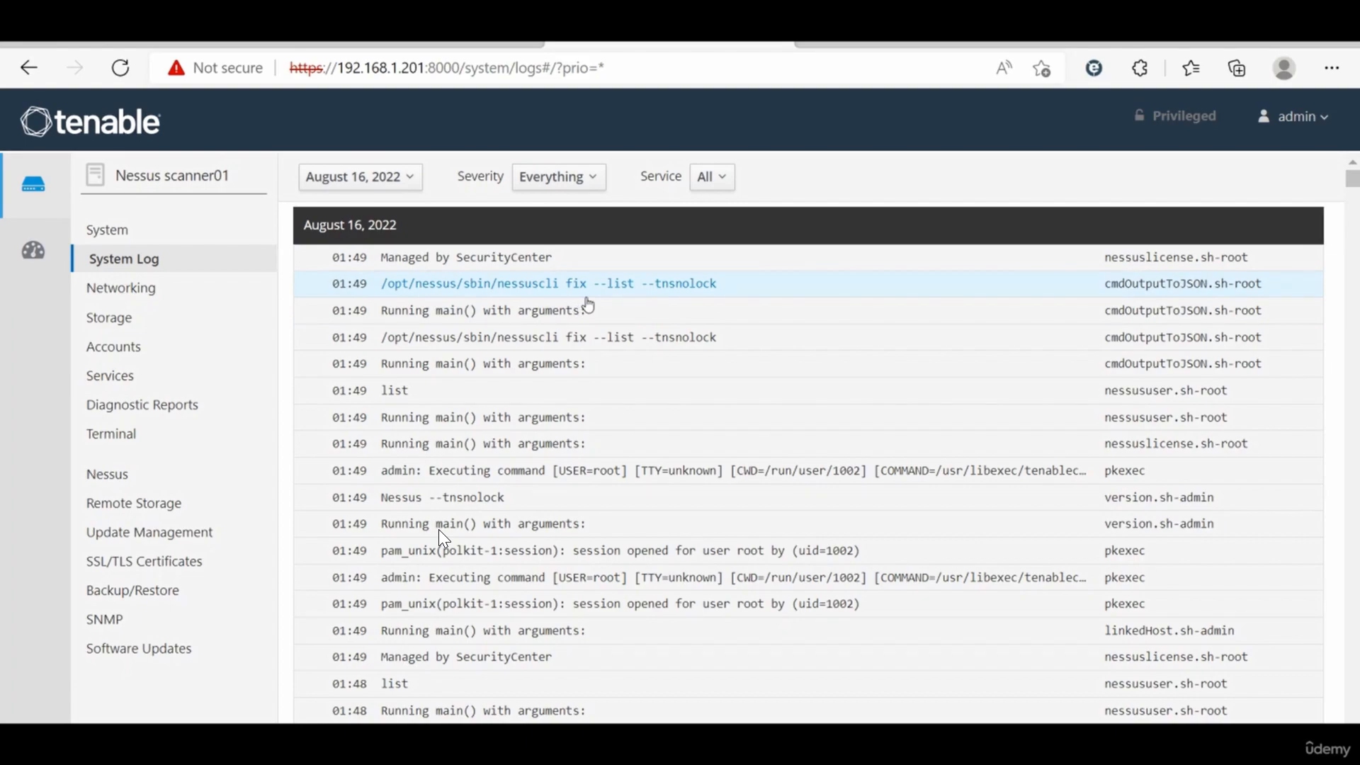
{"action": "scroll", "coordinate": [588, 306], "scroll_direction": "down", "scroll_amount": 1}
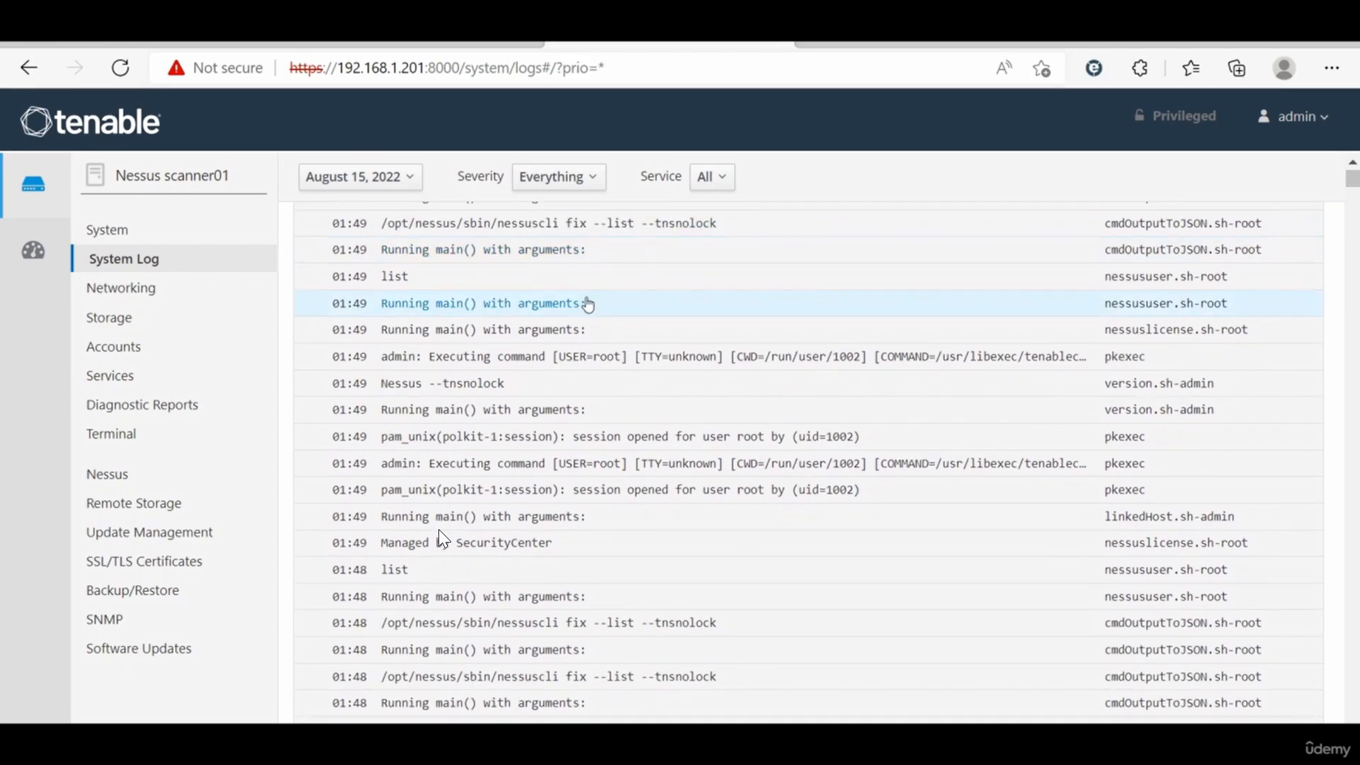
{"action": "scroll", "coordinate": [588, 306], "scroll_direction": "up", "scroll_amount": 1}
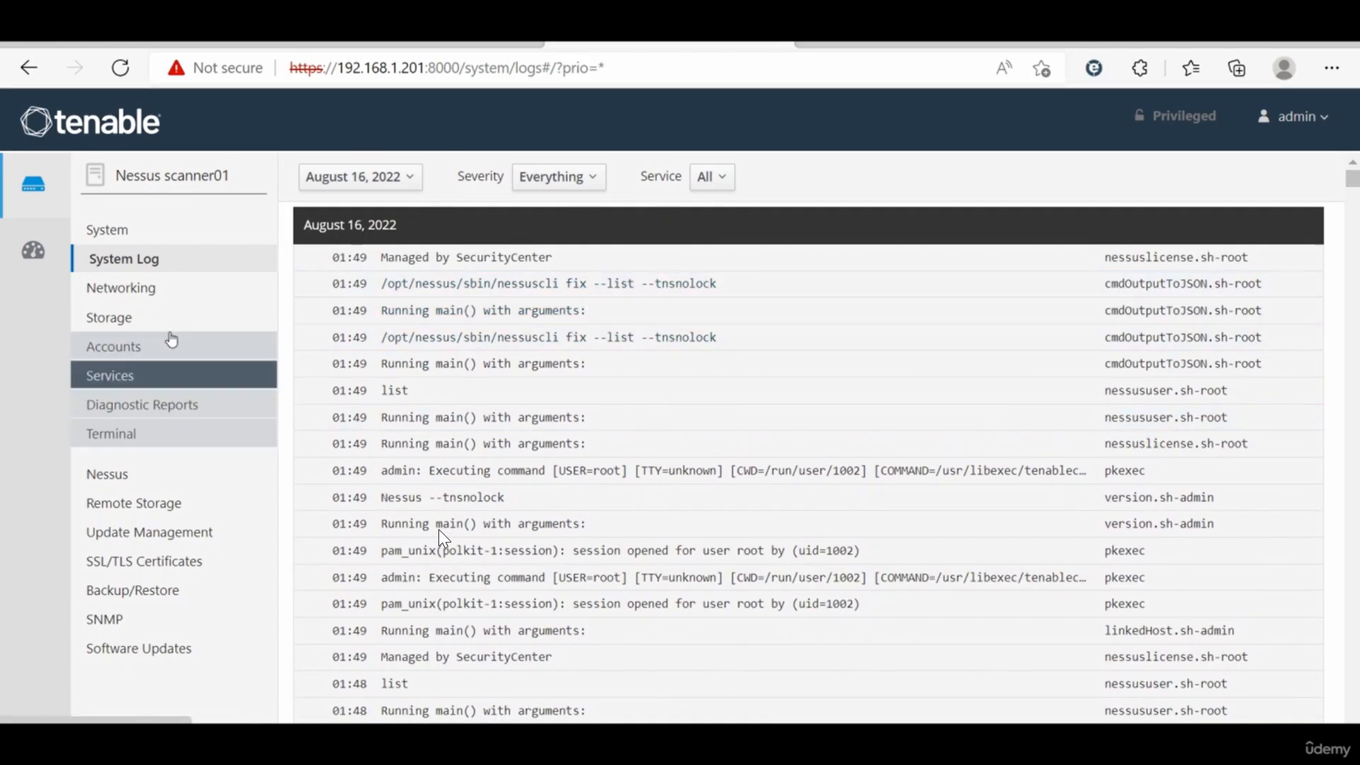
Step: Review the Nessus service page and the scanner's system overview page in the management console
{"action": "left_click", "coordinate": [128, 481]}
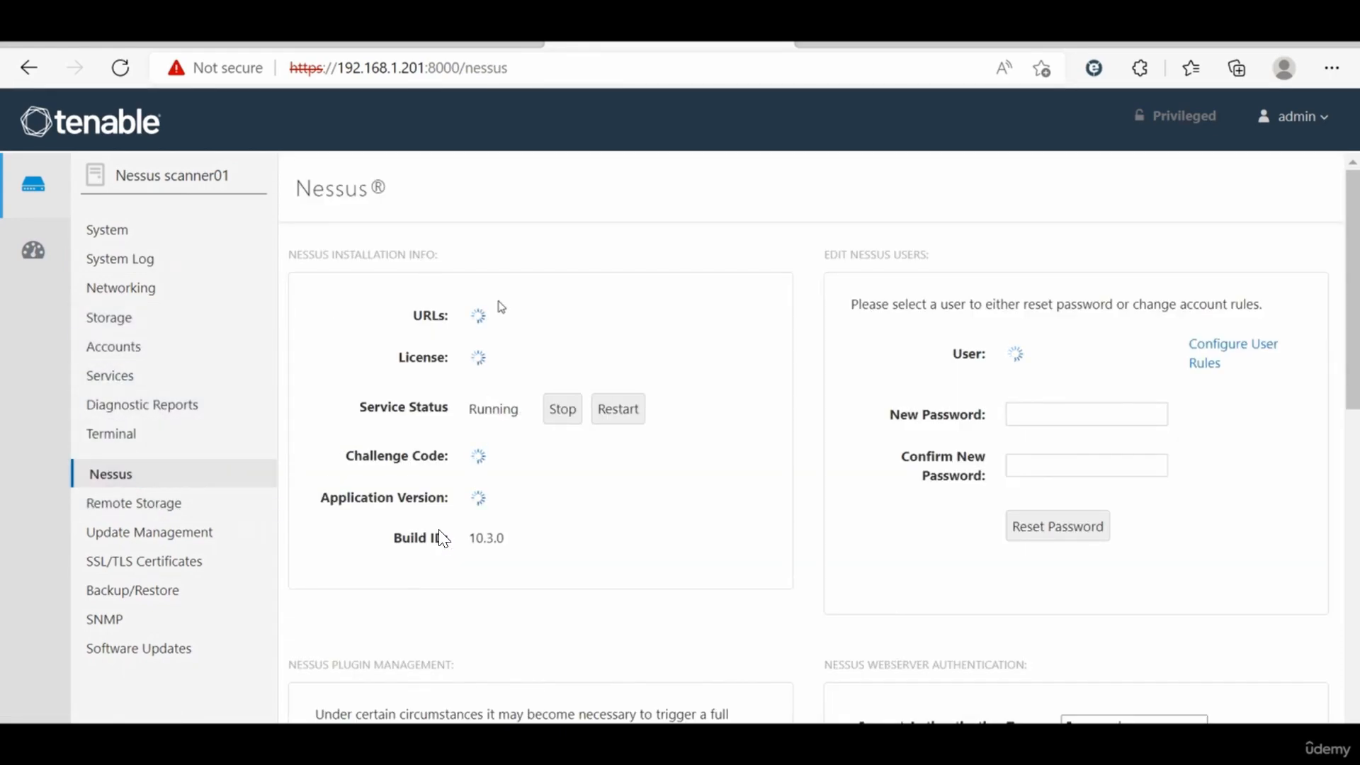
{"action": "scroll", "coordinate": [502, 306], "scroll_direction": "down", "scroll_amount": 1}
{"action": "scroll", "coordinate": [425, 553], "scroll_direction": "down", "scroll_amount": 3}
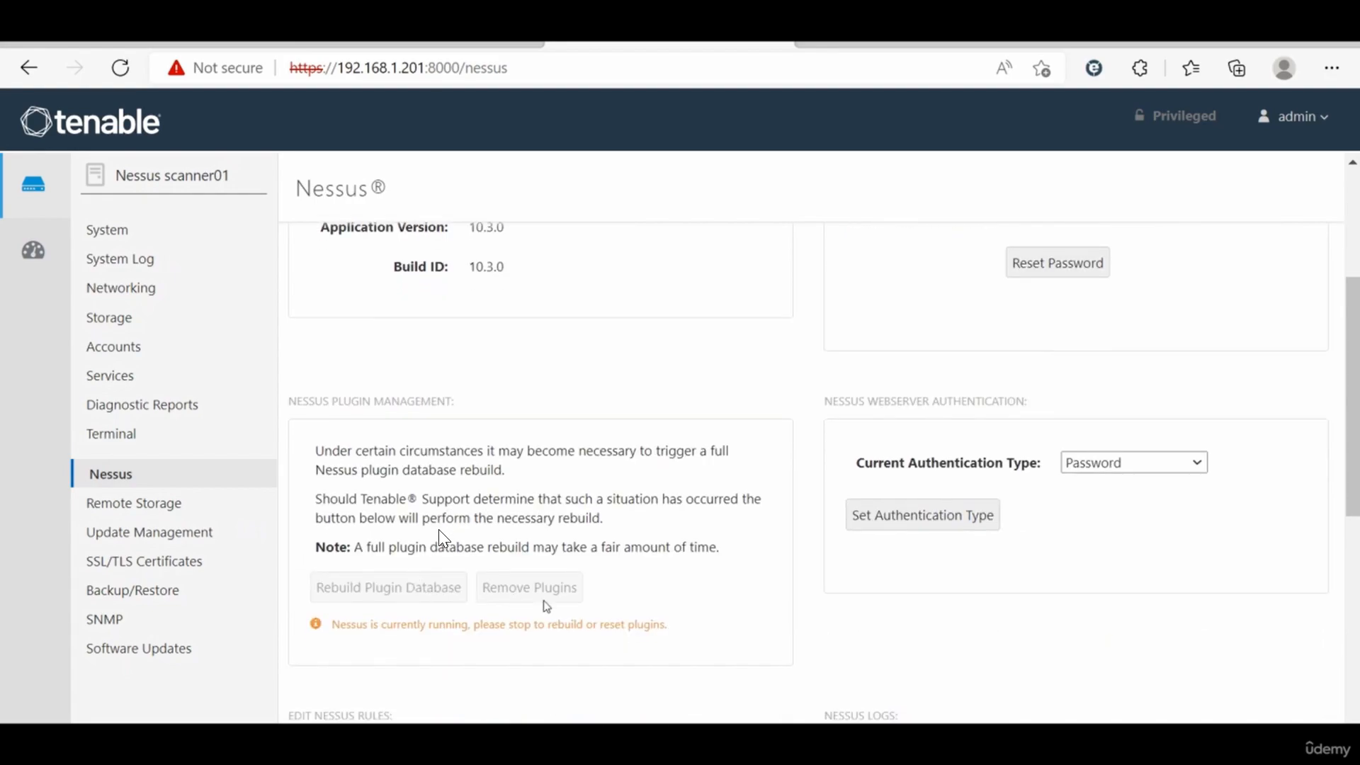
{"action": "scroll", "coordinate": [545, 606], "scroll_direction": "up", "scroll_amount": 1}
{"action": "scroll", "coordinate": [546, 606], "scroll_direction": "up", "scroll_amount": 3}
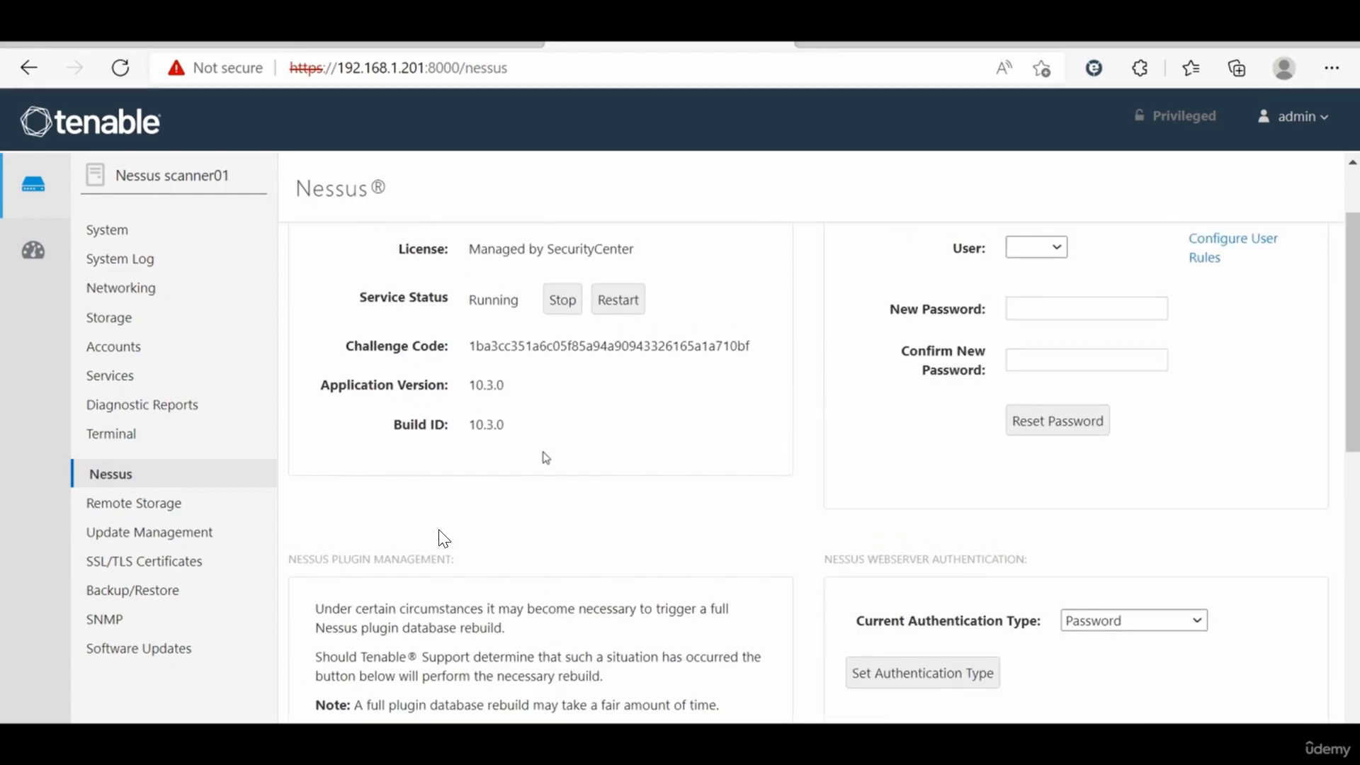
{"action": "left_click", "coordinate": [190, 233]}
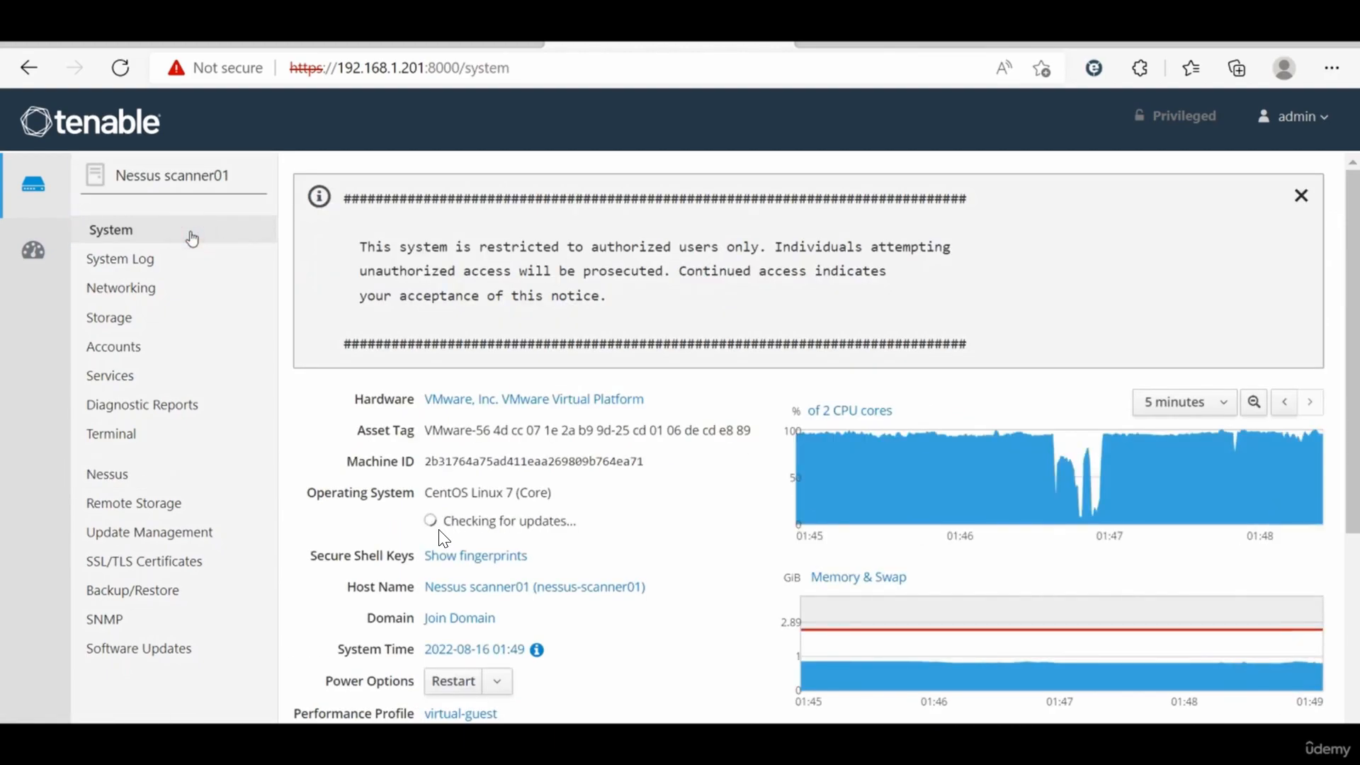
{"action": "scroll", "coordinate": [485, 549], "scroll_direction": "down", "scroll_amount": 1}
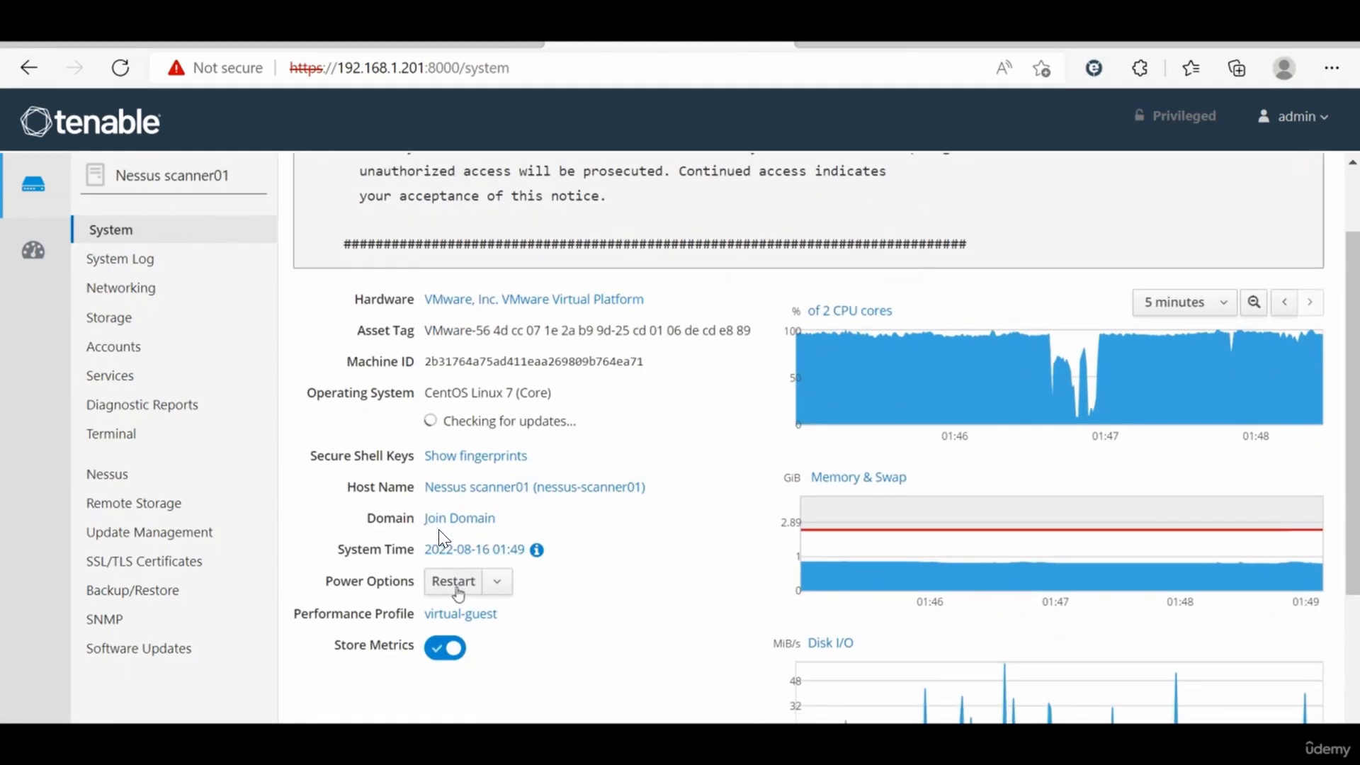
{"action": "left_click", "coordinate": [162, 471]}
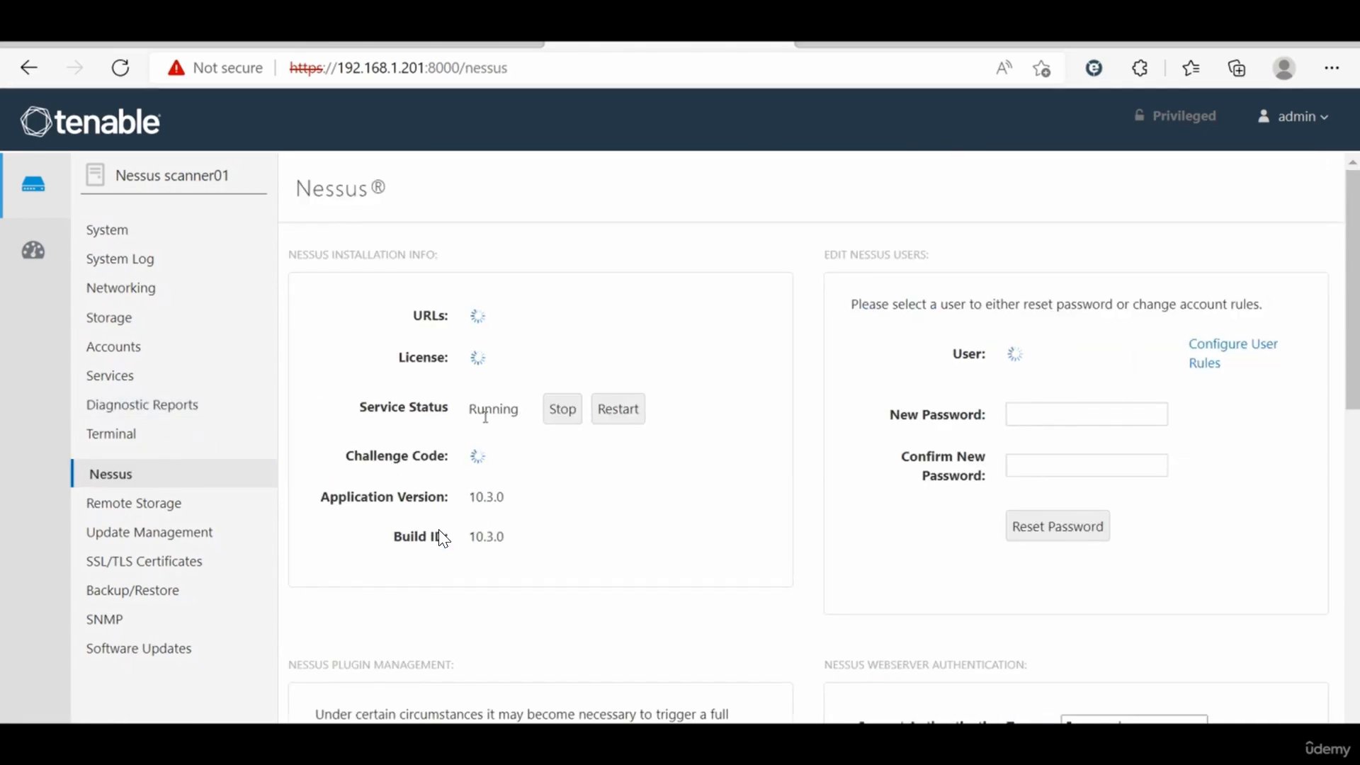
Step: Stop the Nessus service from the management console and start it again
{"action": "left_click", "coordinate": [557, 410]}
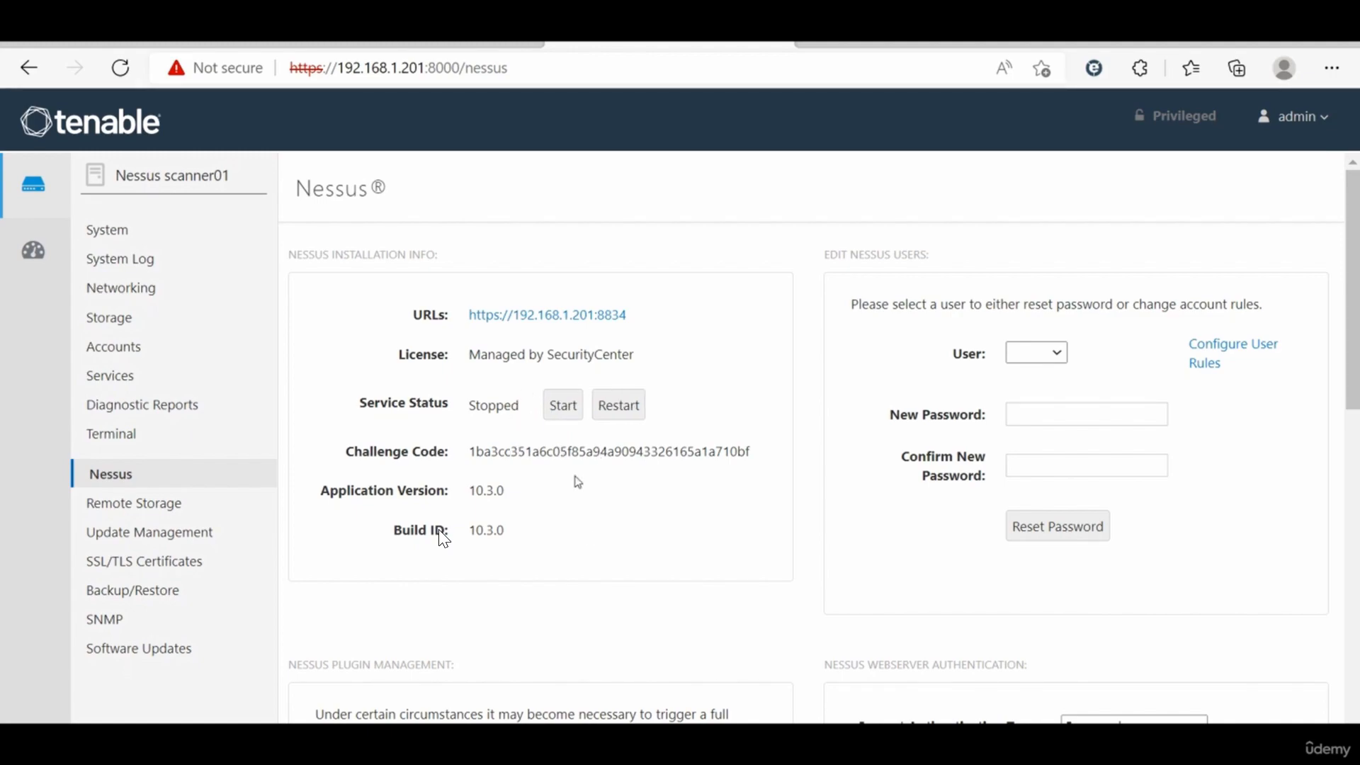
{"action": "scroll", "coordinate": [587, 542], "scroll_direction": "down", "scroll_amount": 2}
{"action": "scroll", "coordinate": [587, 542], "scroll_direction": "down", "scroll_amount": 2}
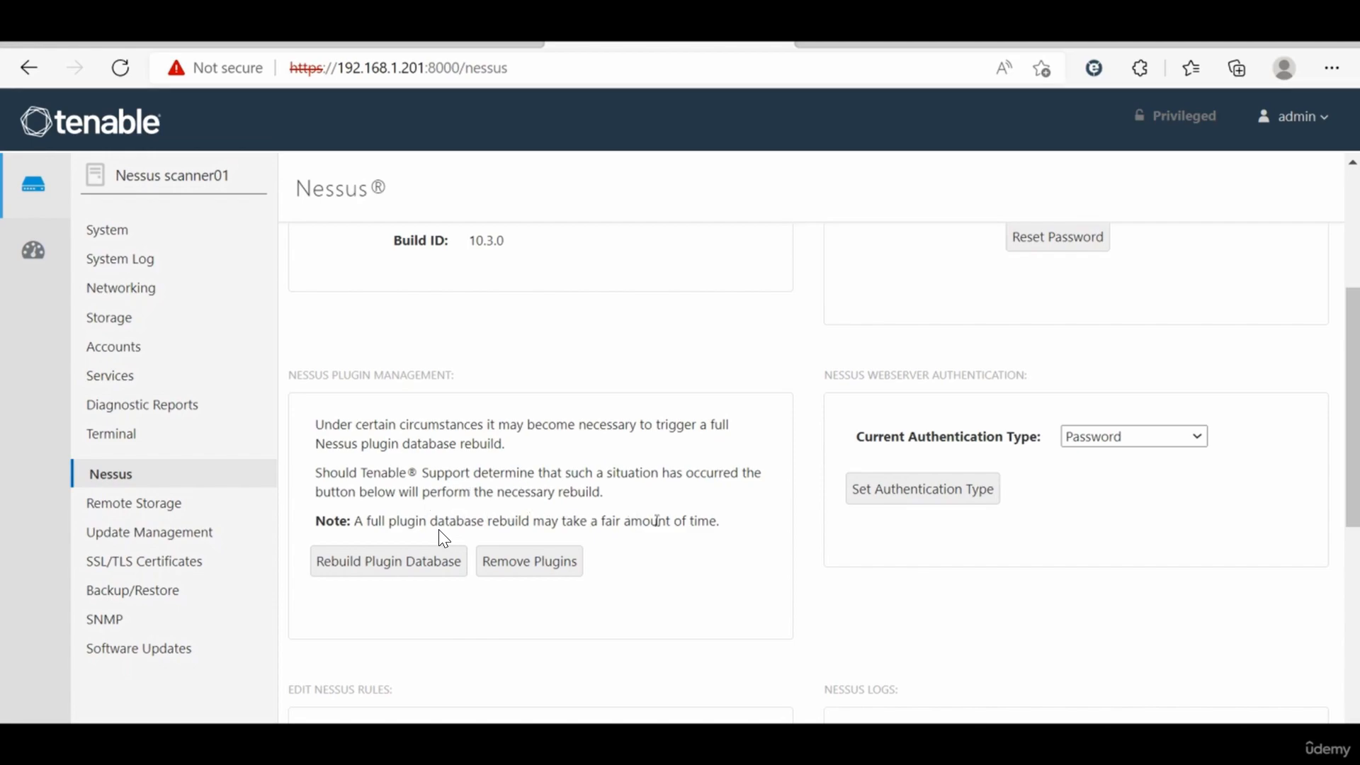
{"action": "scroll", "coordinate": [444, 538], "scroll_direction": "up", "scroll_amount": 2}
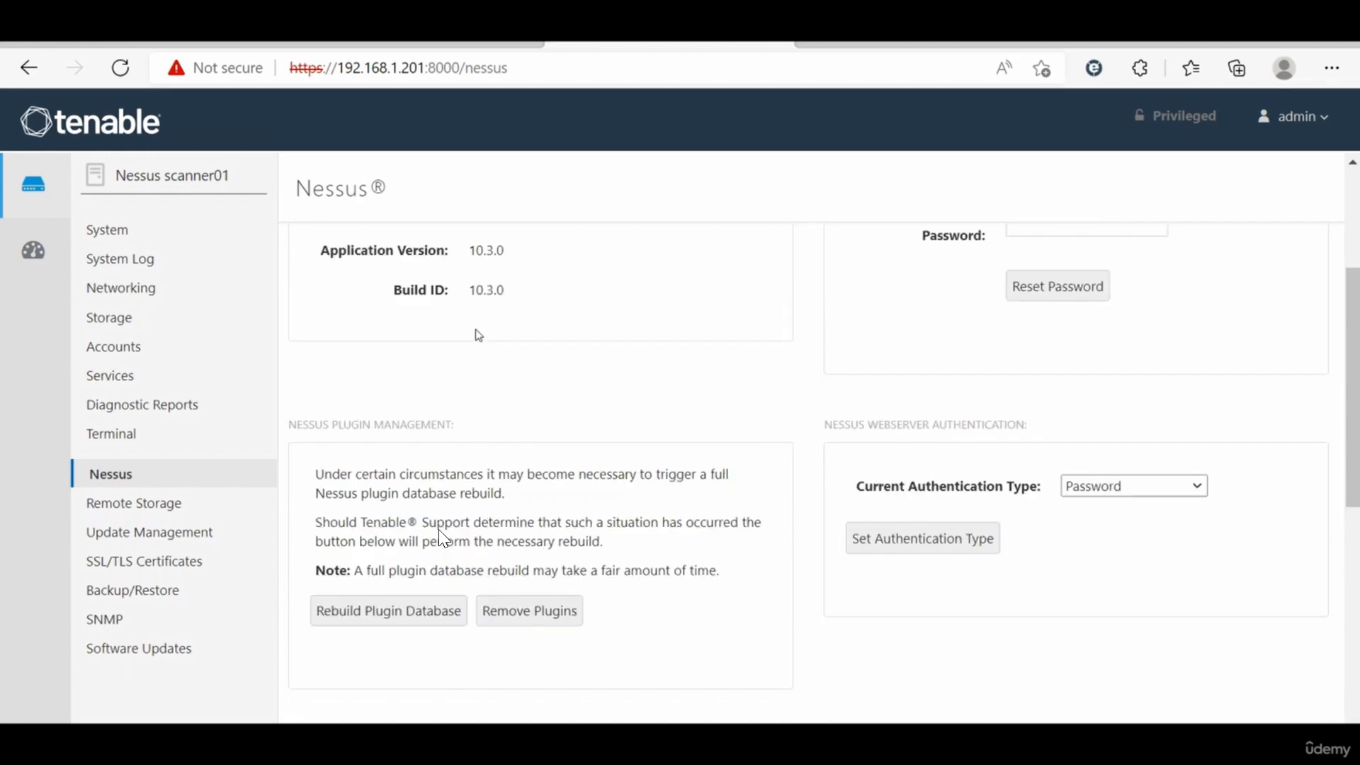
{"action": "scroll", "coordinate": [476, 327], "scroll_direction": "up", "scroll_amount": 1}
{"action": "left_click", "coordinate": [561, 358]}
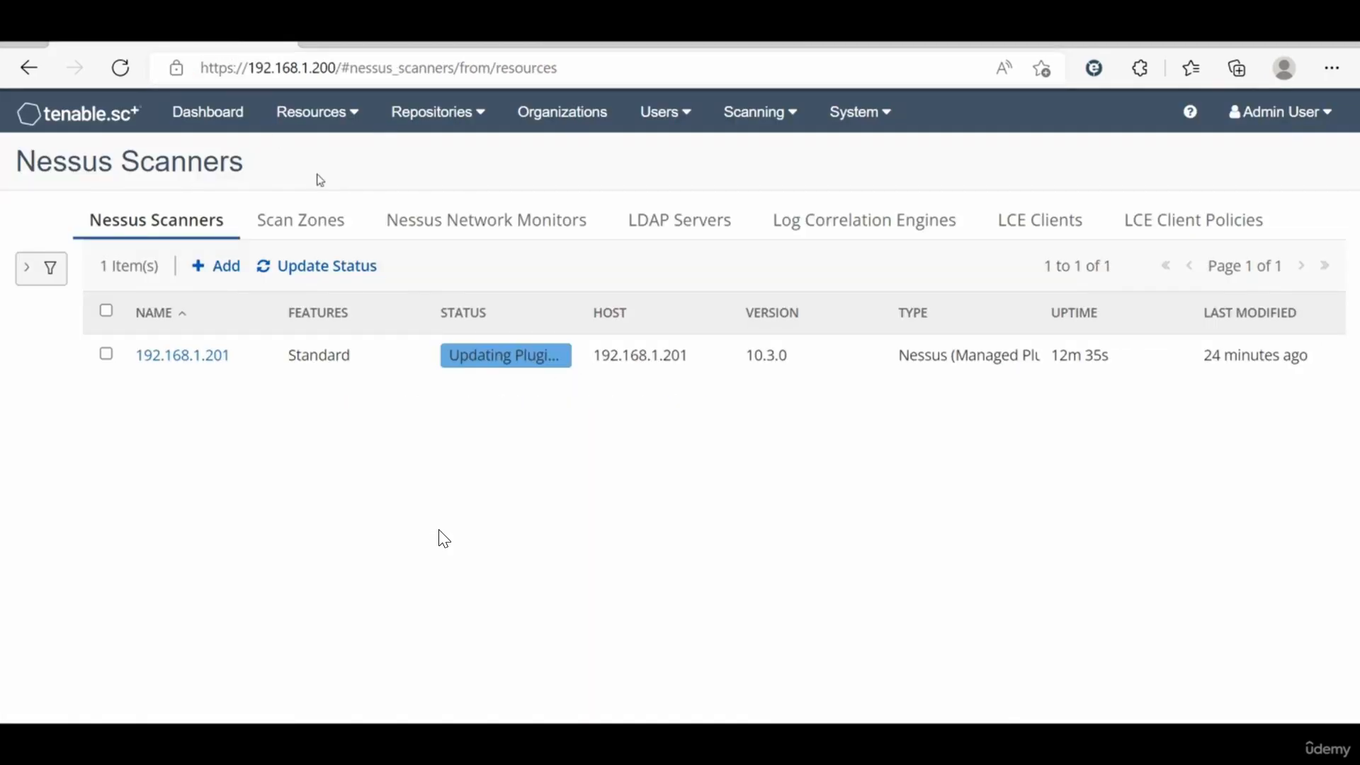
Step: Update the Nessus scanner's status in Tenable.sc, reloading the Nessus web interface in between
{"action": "left_click", "coordinate": [272, 267]}
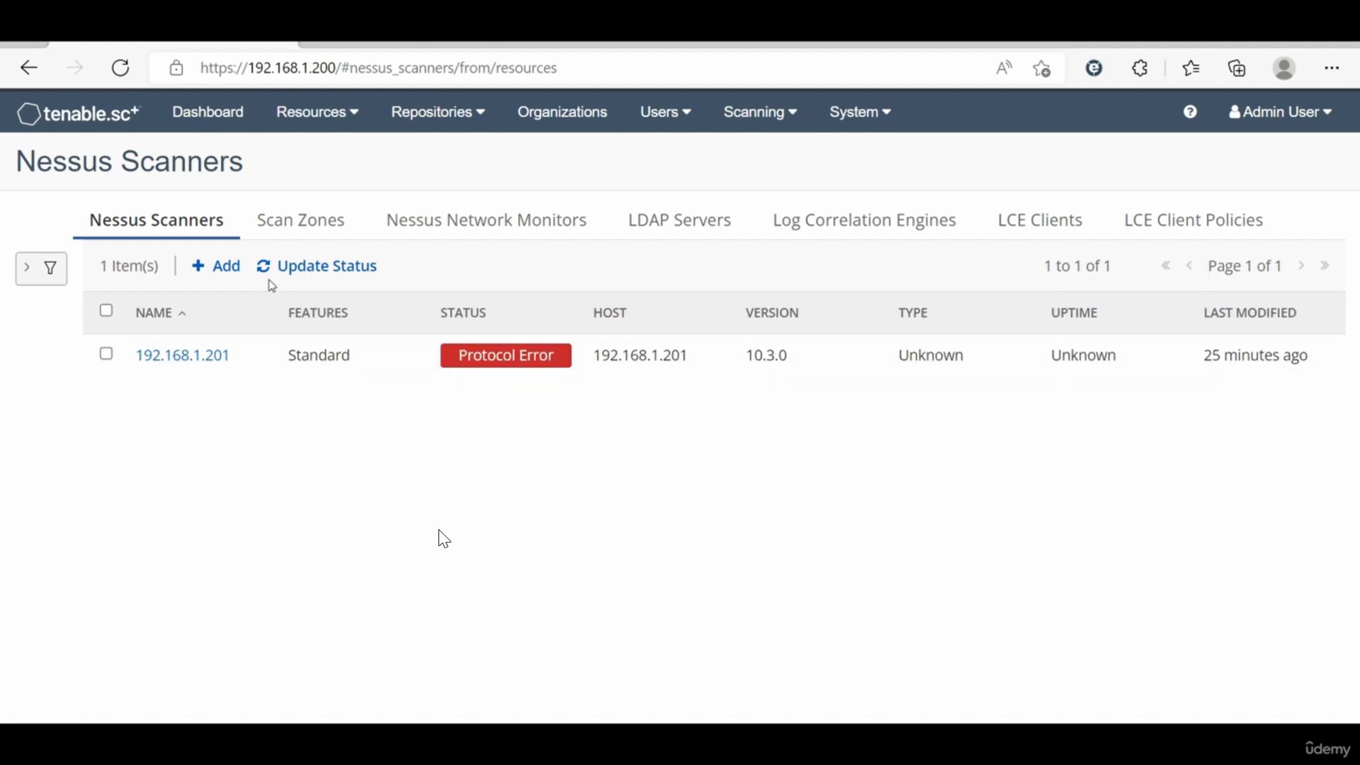
{"action": "left_click", "coordinate": [271, 259]}
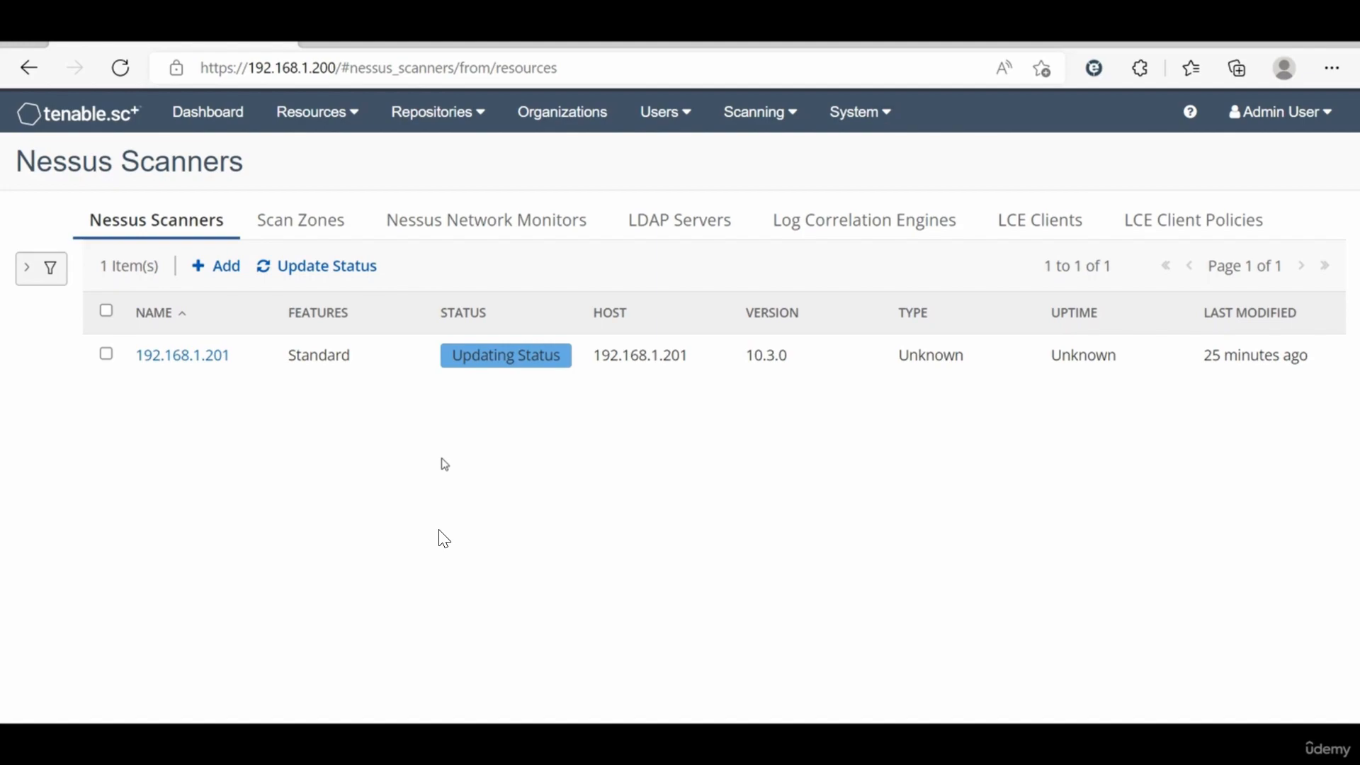
{"action": "left_click", "coordinate": [478, 51]}
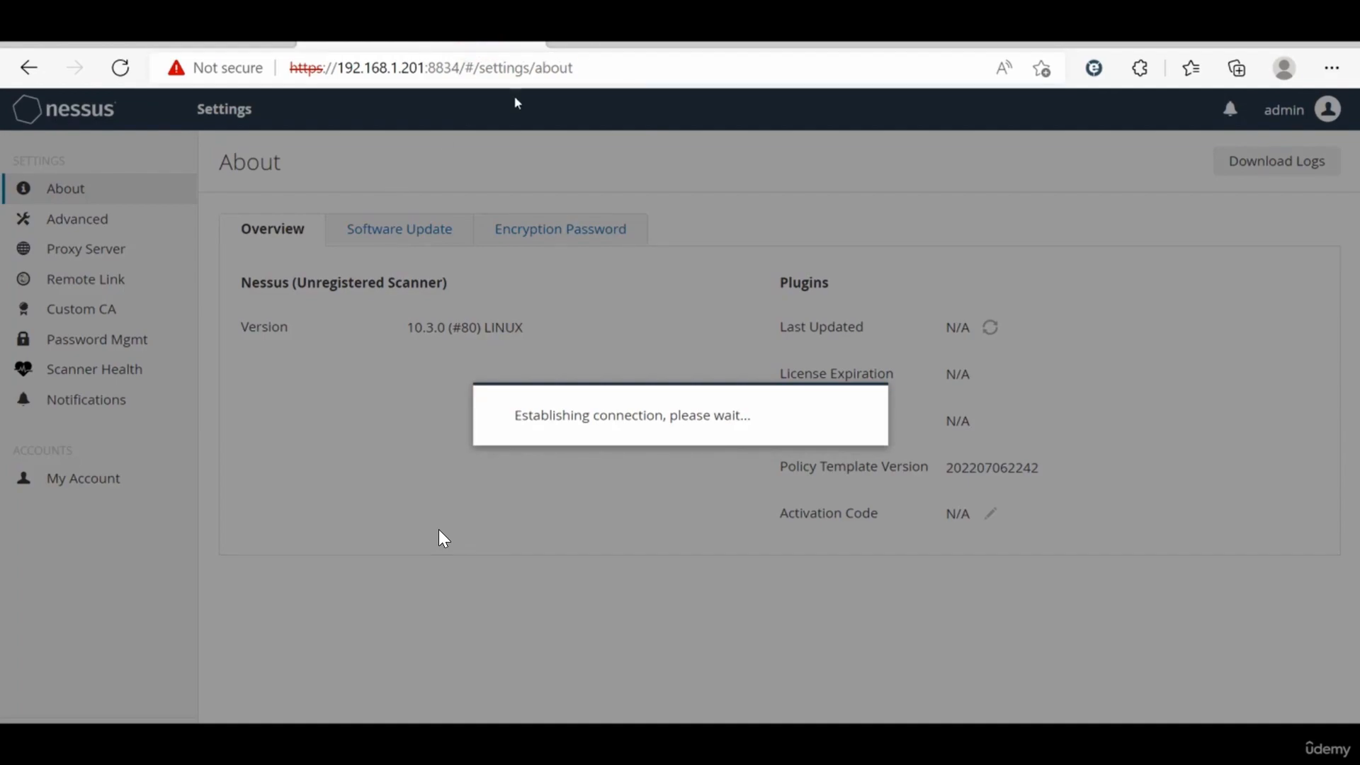
{"action": "left_click", "coordinate": [121, 67]}
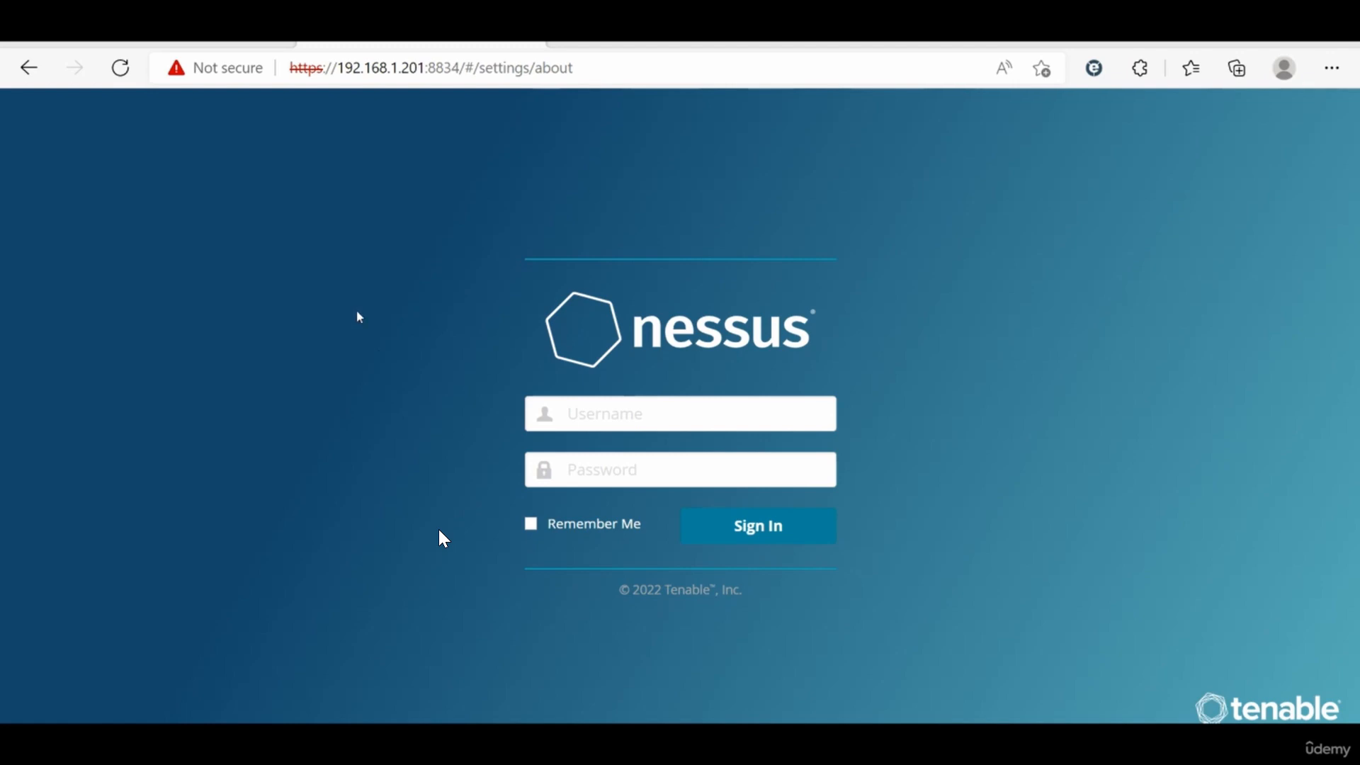
{"action": "left_click", "coordinate": [219, 43]}
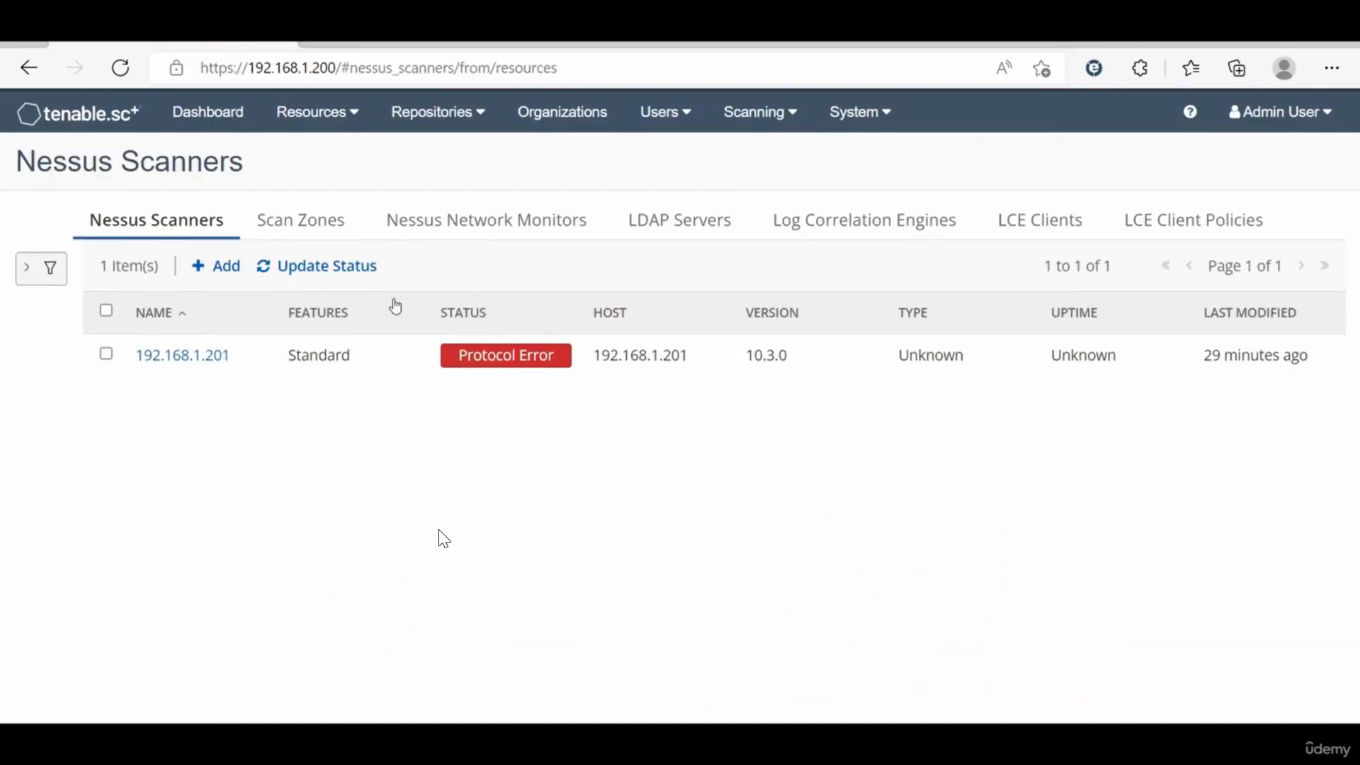
{"action": "left_click", "coordinate": [275, 278]}
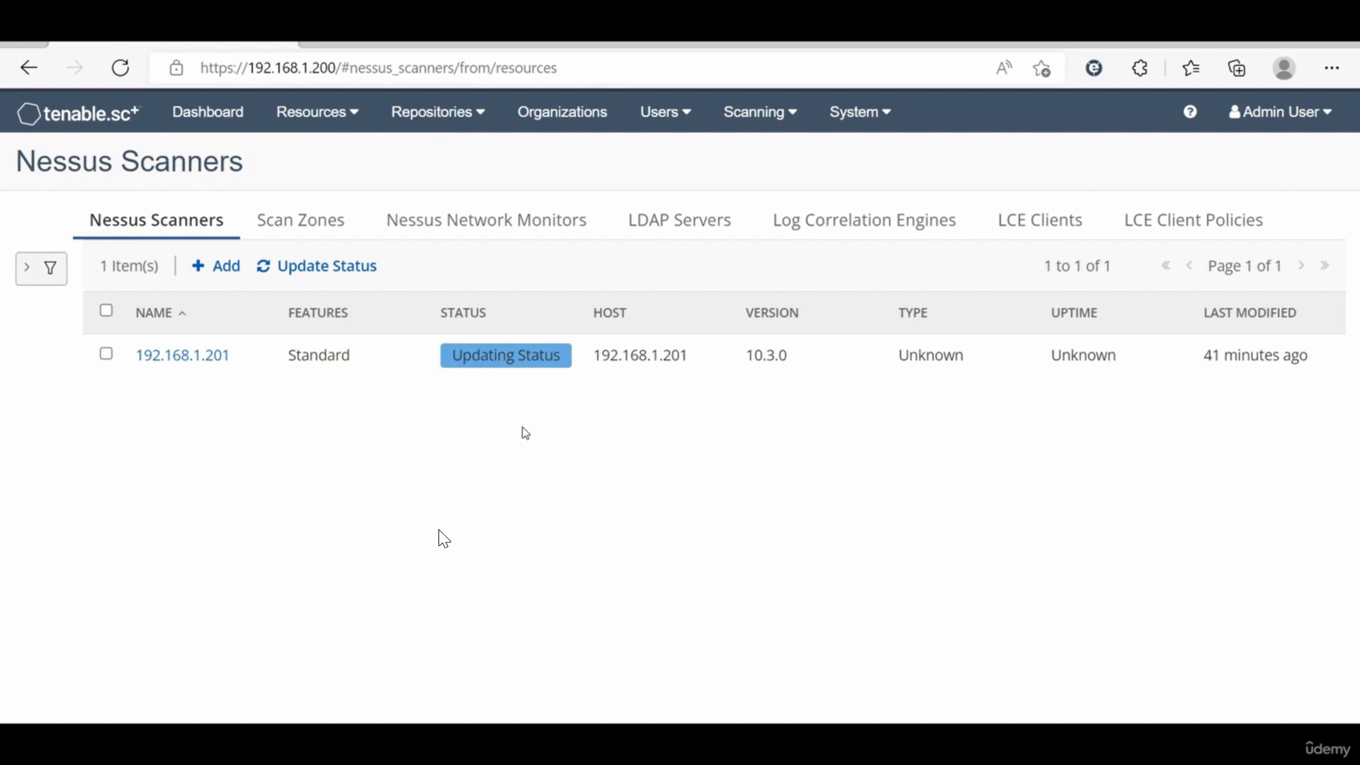
Step: Check the Nessus sign-in page and the scanner's system overview in the management console
{"action": "left_click", "coordinate": [433, 50]}
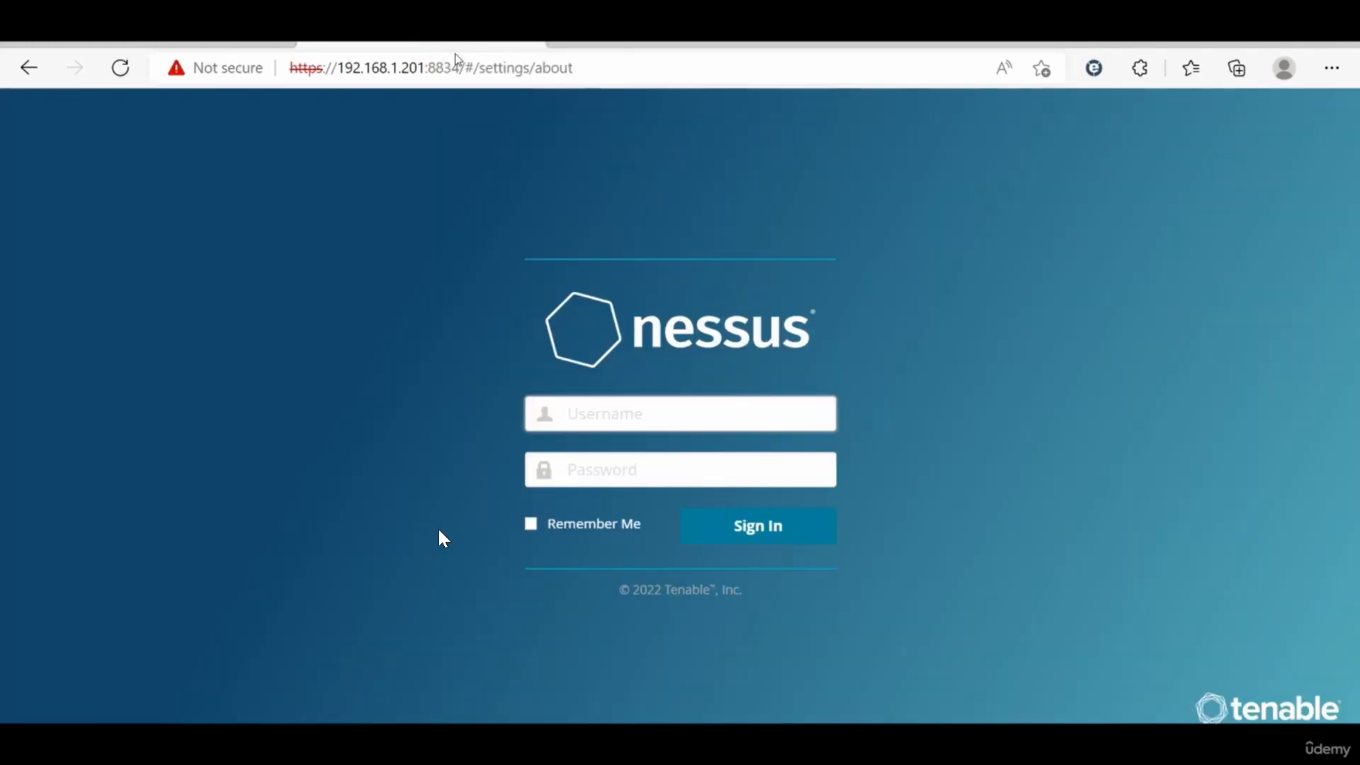
{"action": "left_click", "coordinate": [589, 51]}
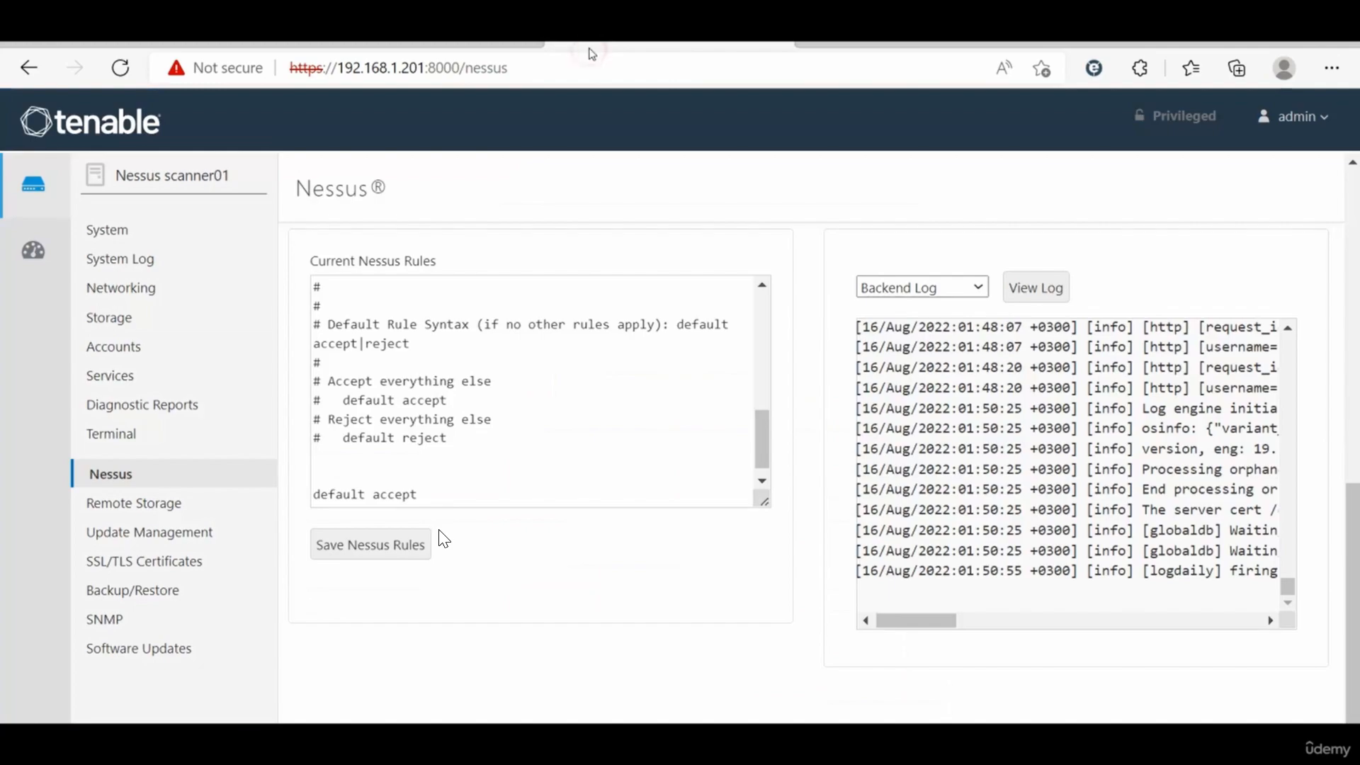
{"action": "left_click", "coordinate": [182, 234]}
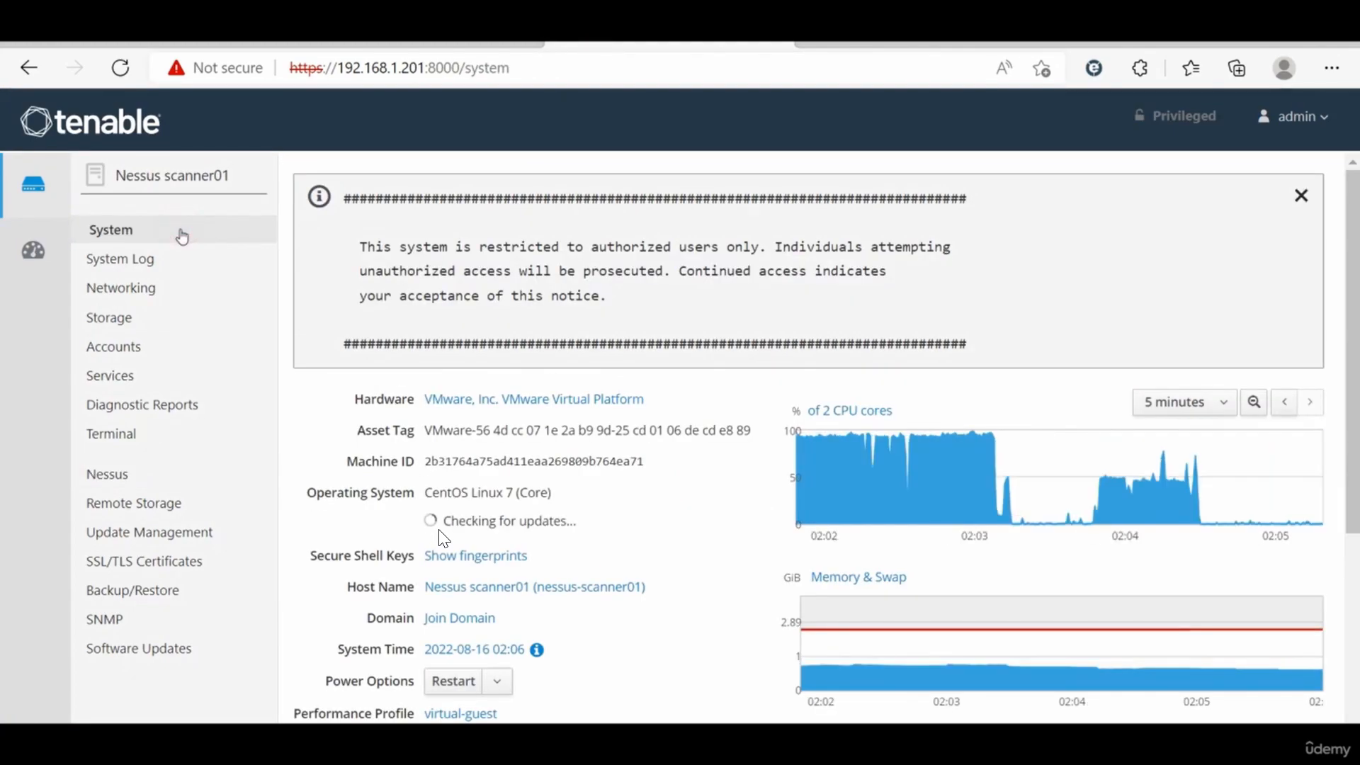
Step: Sign in to the Nessus web interface as admin with the account password, then return to Tenable.sc's scanner list
{"action": "left_click", "coordinate": [450, 50]}
{"action": "type", "text": "admin"}
{"action": "key", "text": "Tab"}
{"action": "type", "text": "•••••••••••••••••••"}
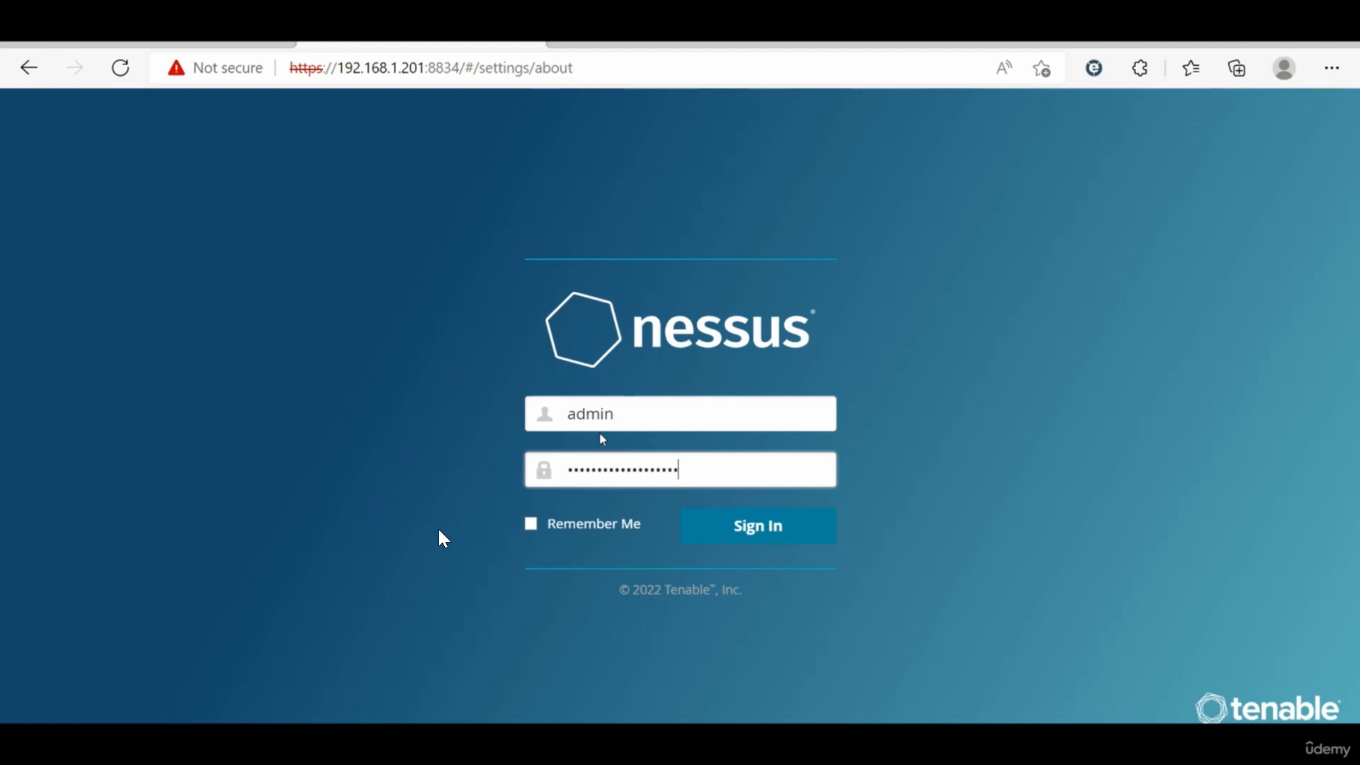
{"action": "key", "text": "Return"}
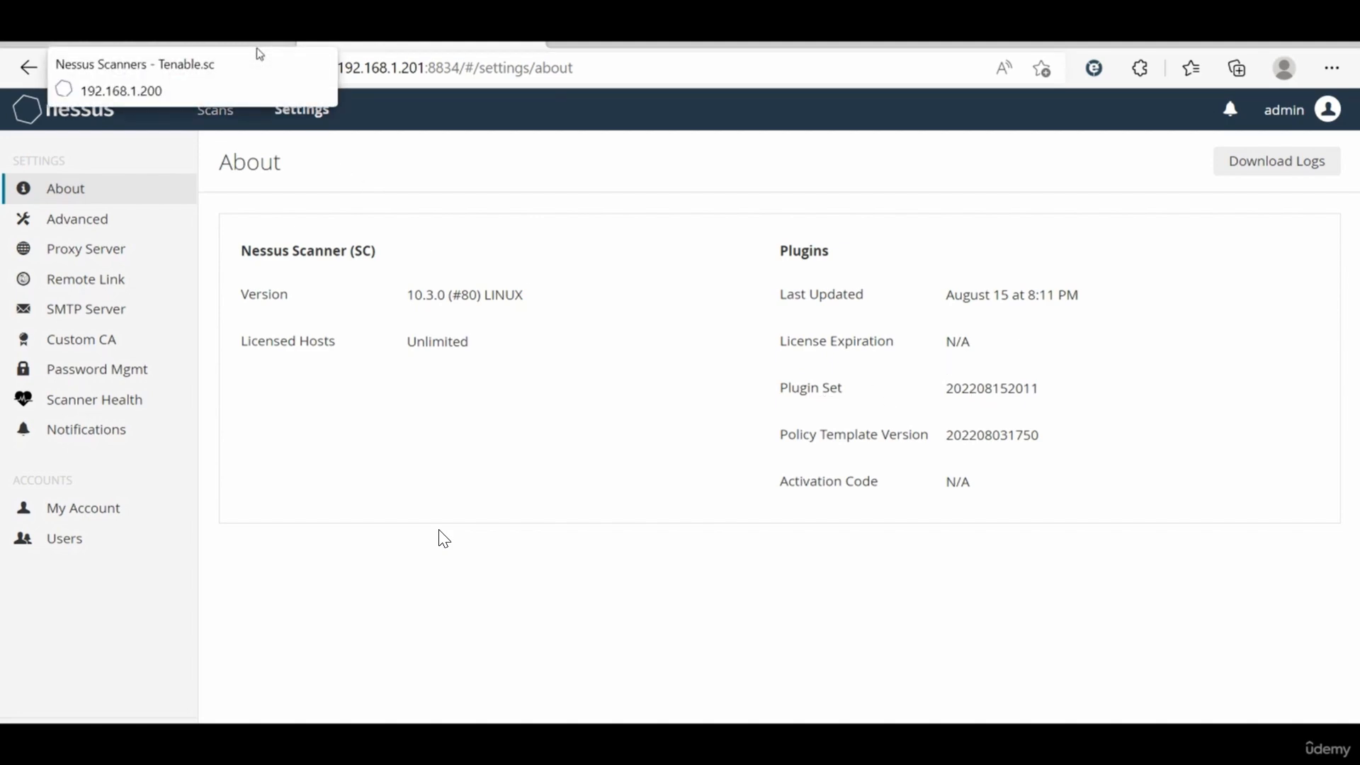
{"action": "left_click", "coordinate": [258, 51]}
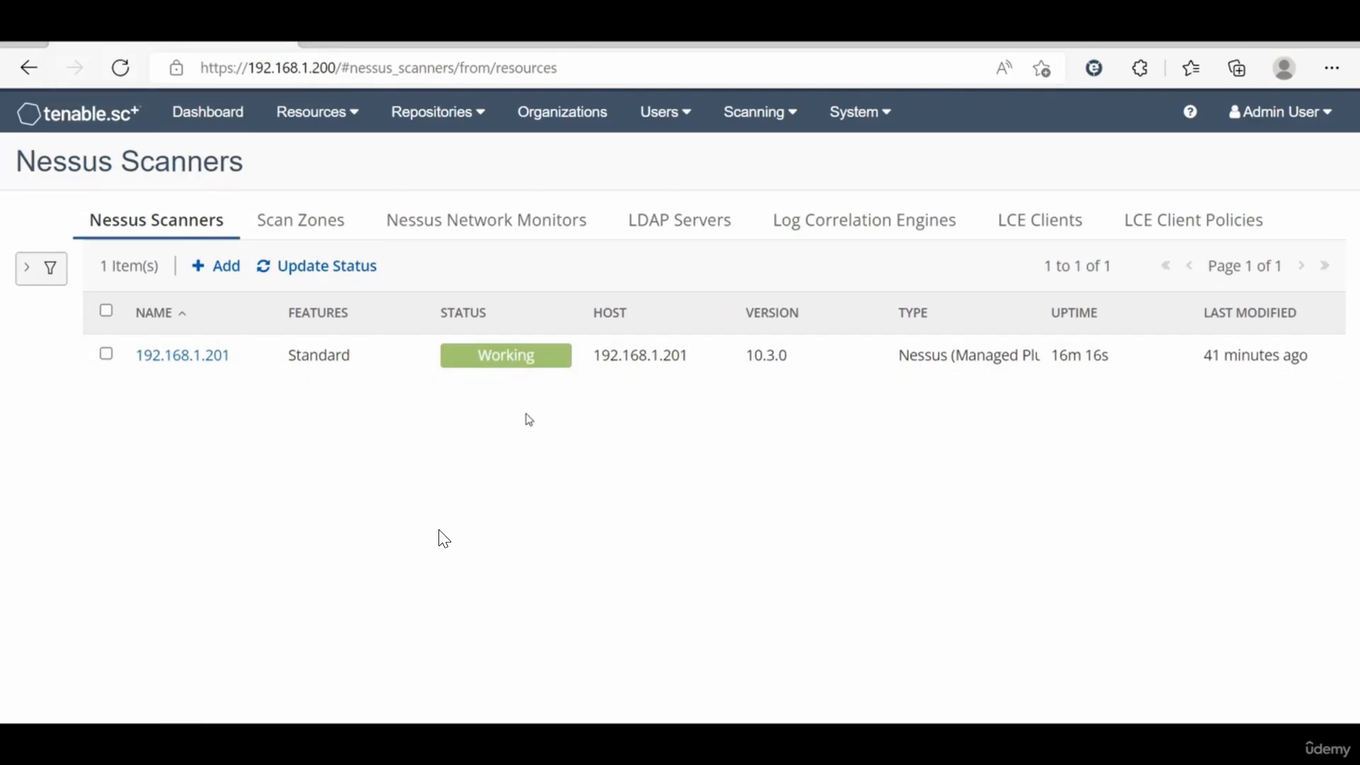